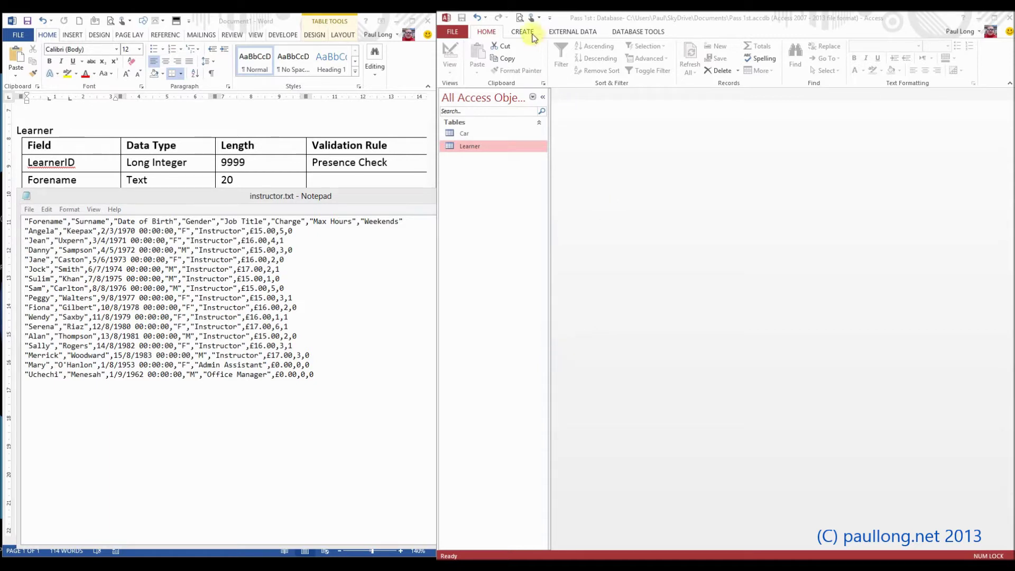
Activate Access and start a text-file import from the External Data ribbon
{"action": "left_click", "coordinate": [572, 35]}
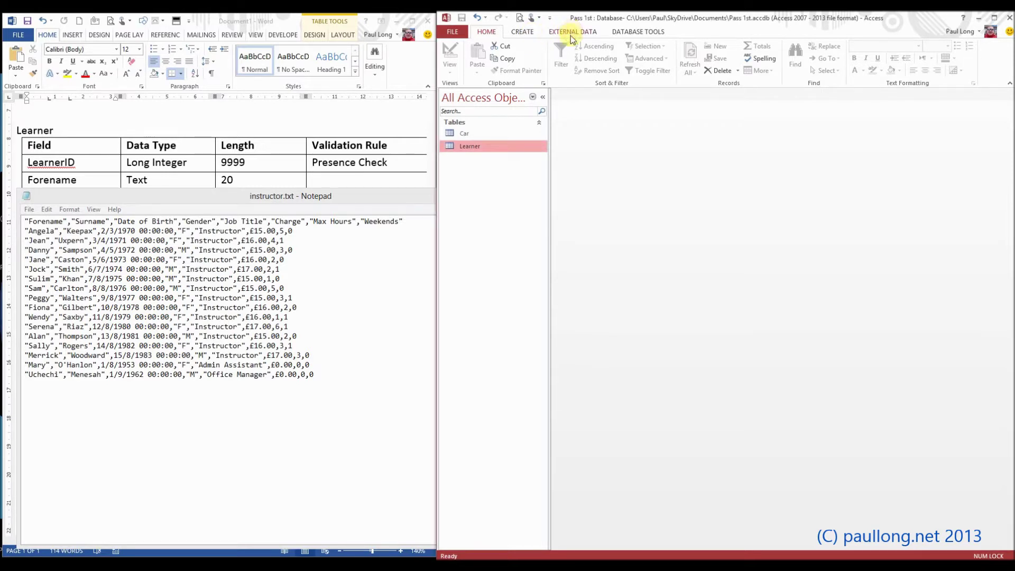
{"action": "left_click", "coordinate": [570, 32]}
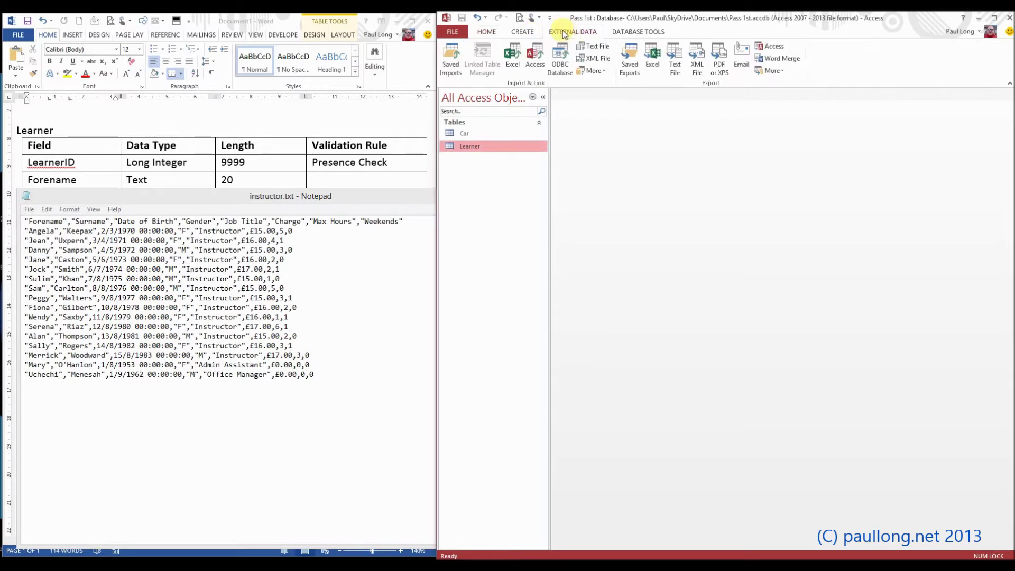
{"action": "left_click", "coordinate": [592, 46]}
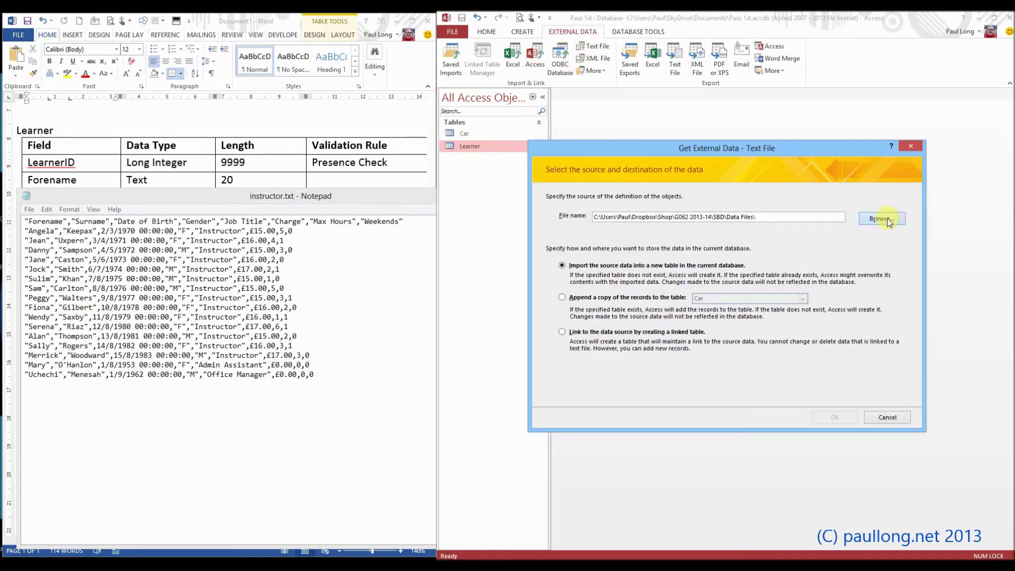
Choose instructor.txt as the import source, close its Notepad copy, and confirm
{"action": "left_click", "coordinate": [881, 219]}
{"action": "double_click", "coordinate": [707, 247]}
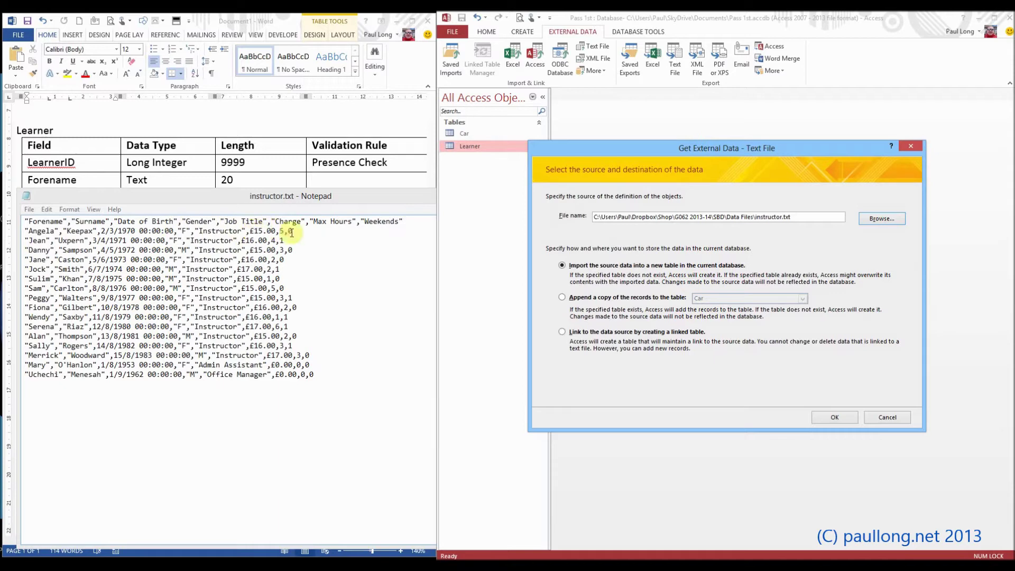
{"action": "left_click", "coordinate": [389, 200]}
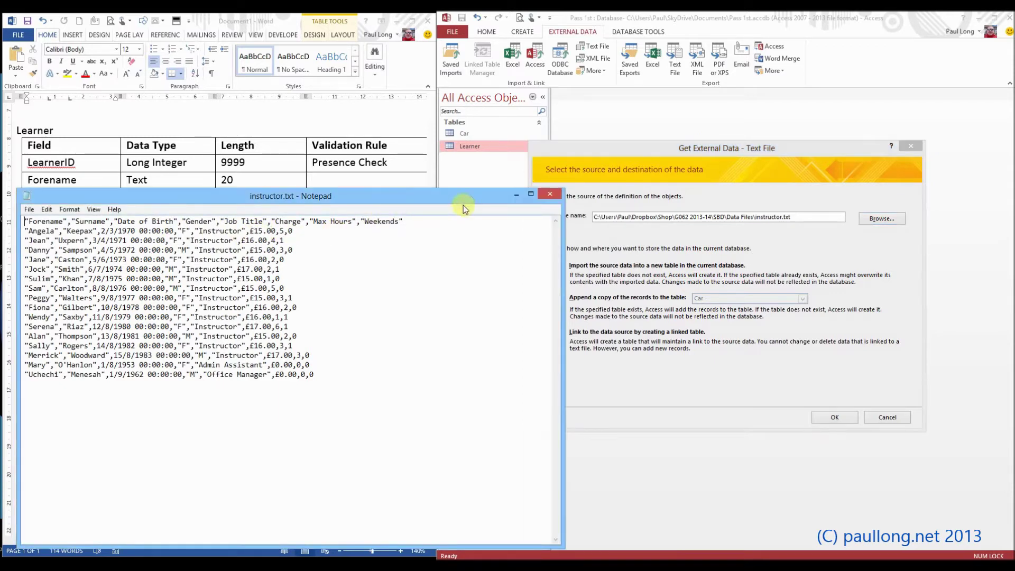
{"action": "left_click", "coordinate": [550, 196]}
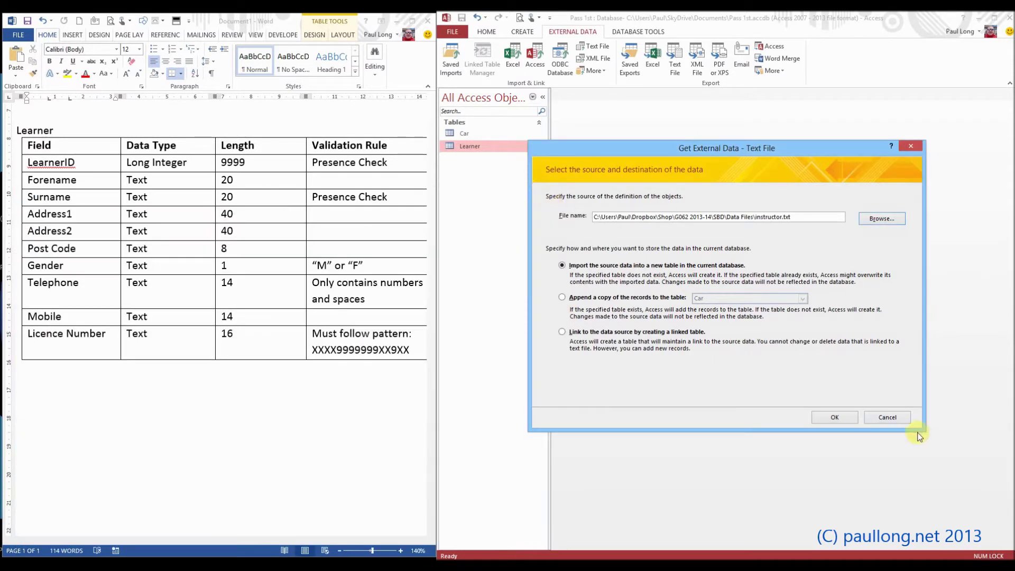
{"action": "left_click", "coordinate": [834, 417]}
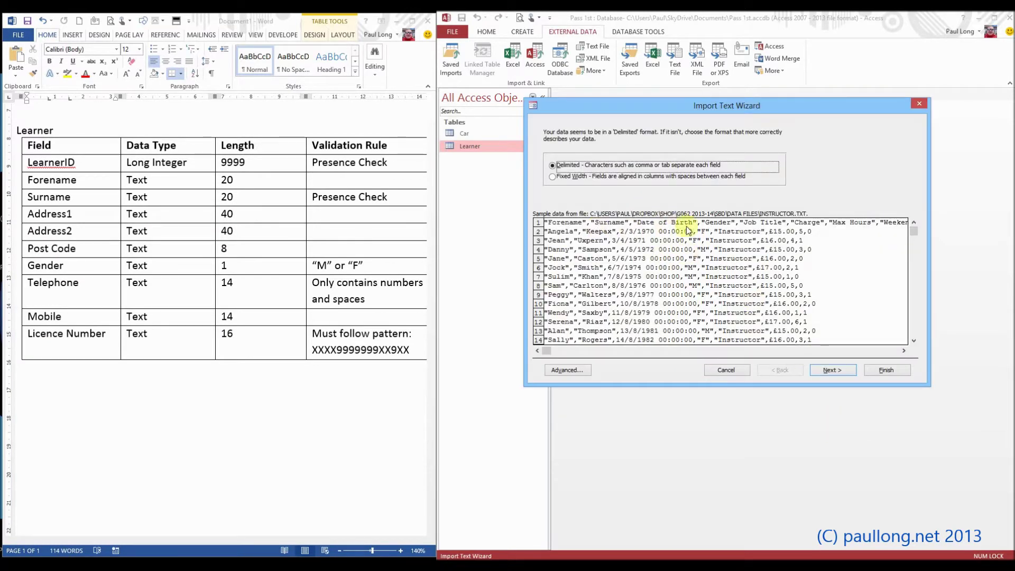
Import instructor.txt as delimited with first-row field names and an Access-added primary key, naming it Instructor
{"action": "left_click", "coordinate": [834, 370]}
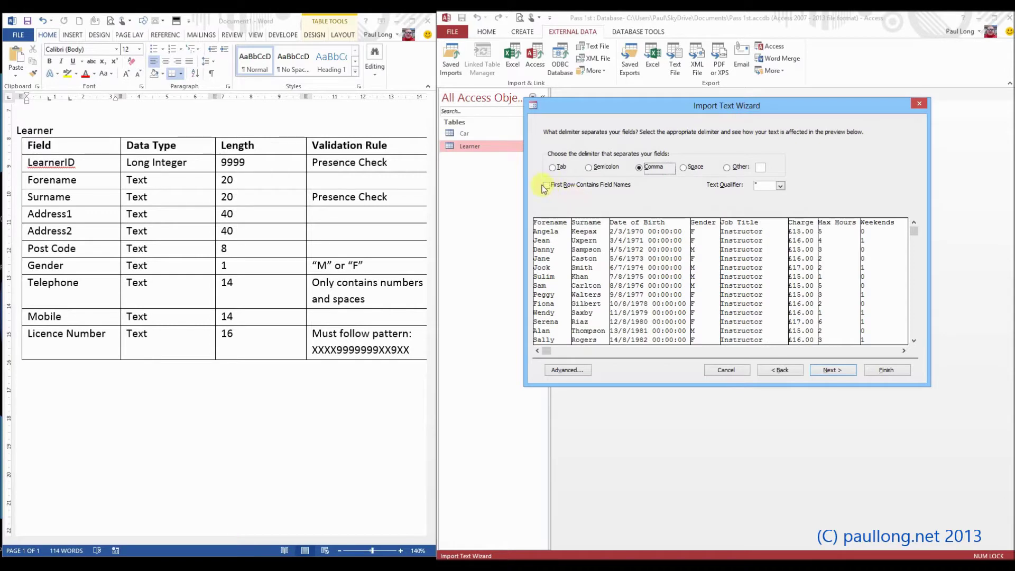
{"action": "left_click", "coordinate": [547, 185]}
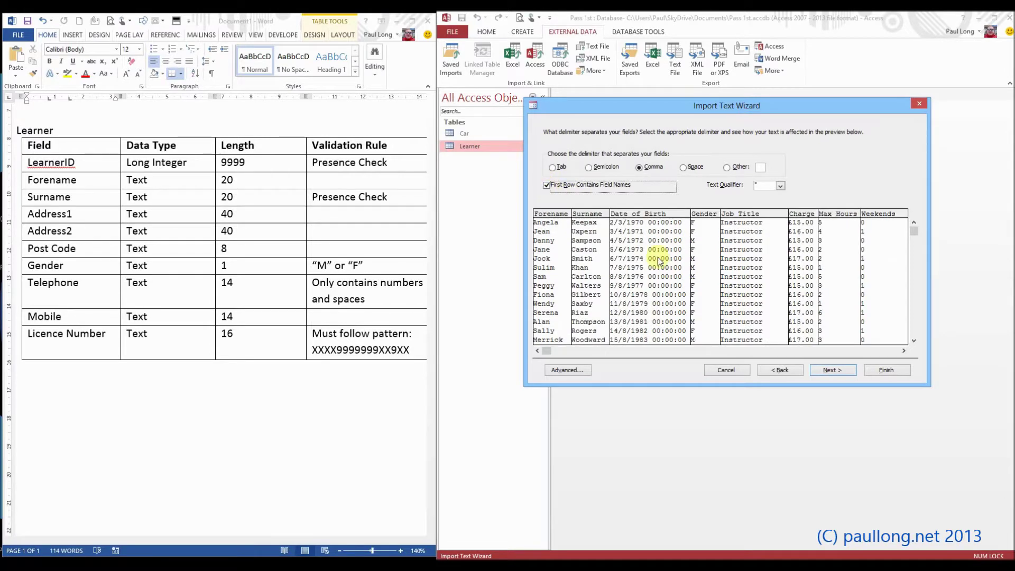
{"action": "left_click", "coordinate": [848, 371]}
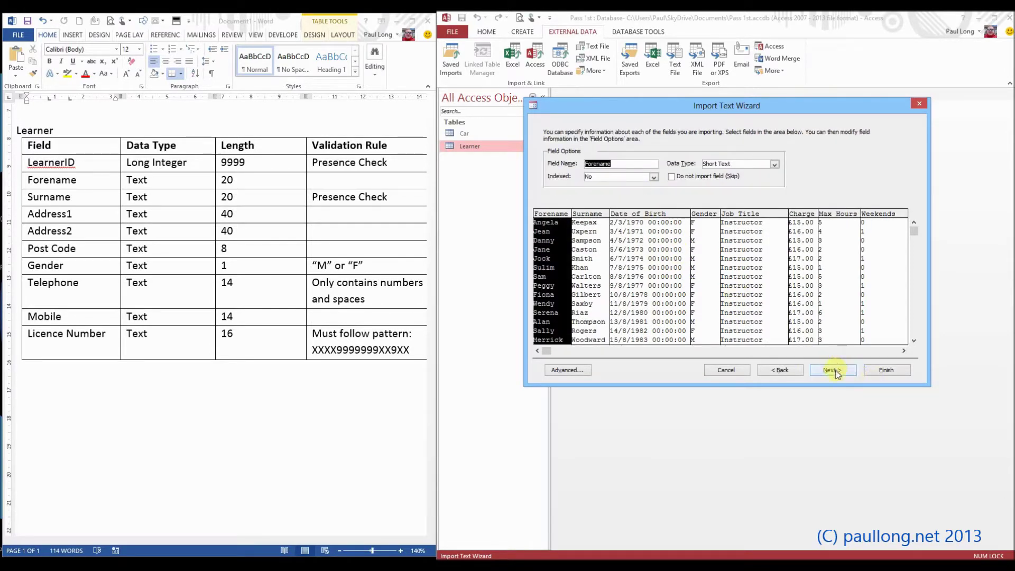
{"action": "left_click", "coordinate": [832, 370]}
{"action": "left_click", "coordinate": [637, 159]}
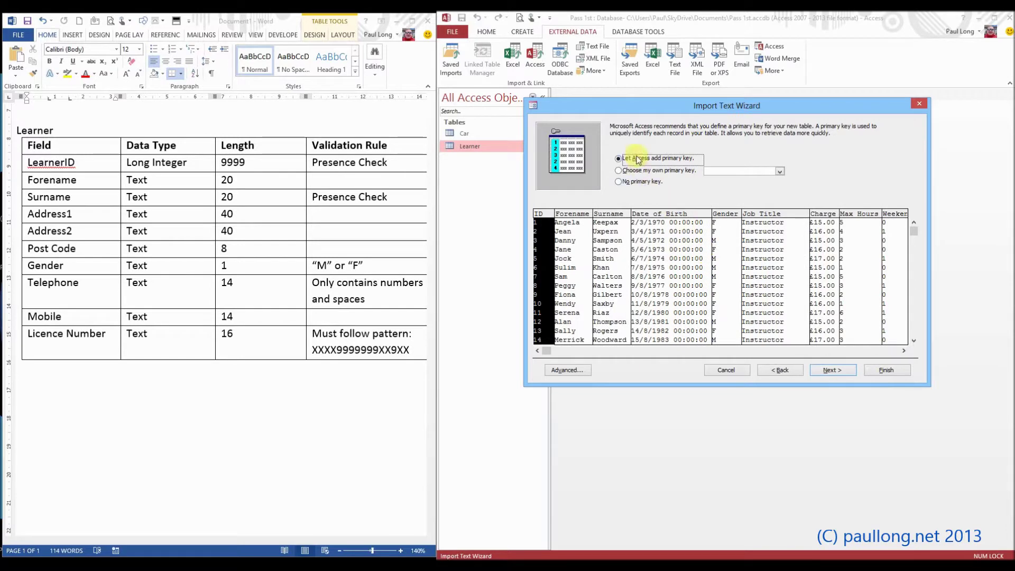
{"action": "left_click", "coordinate": [833, 372]}
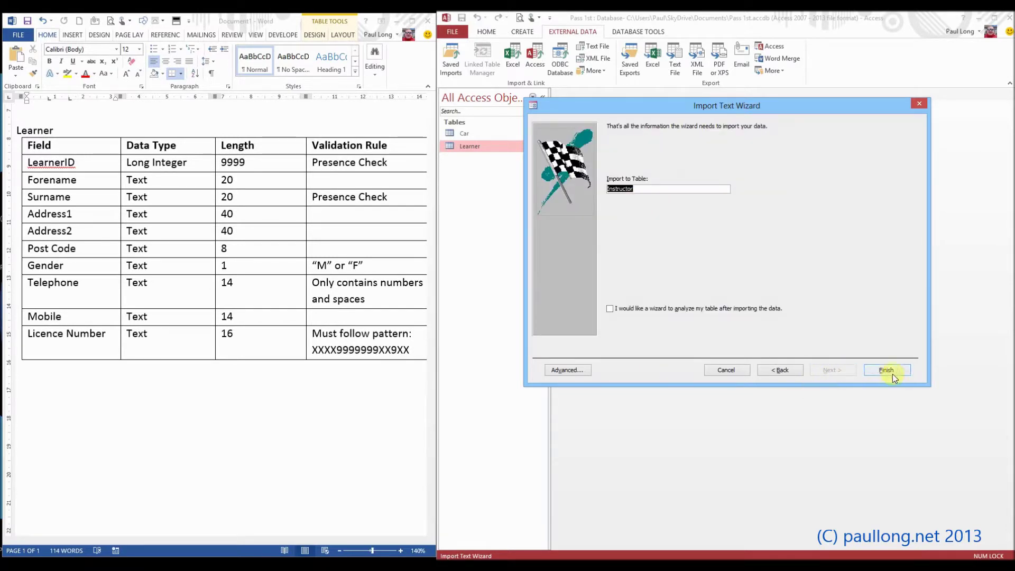
{"action": "left_click", "coordinate": [892, 373]}
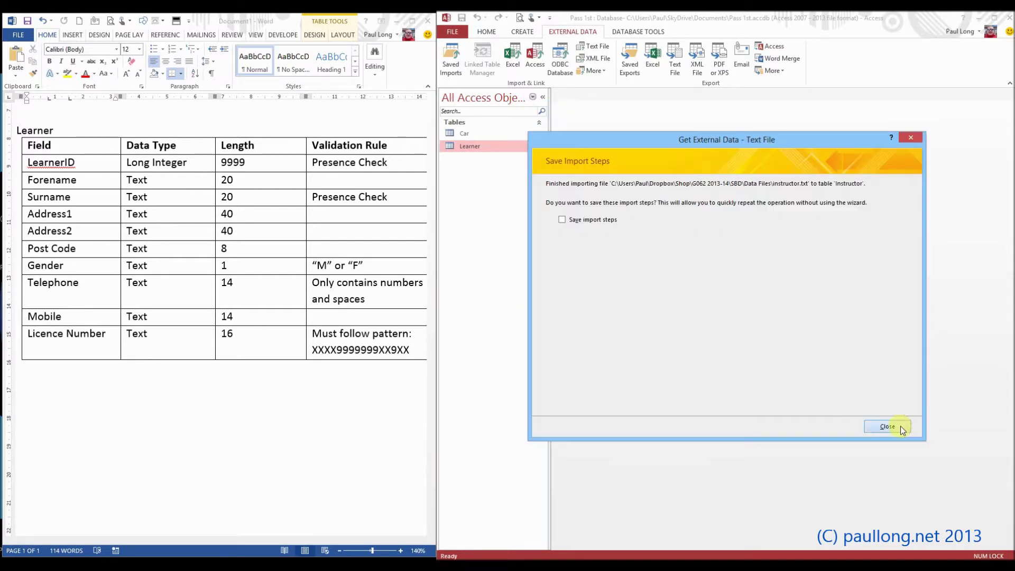
{"action": "left_click", "coordinate": [899, 426]}
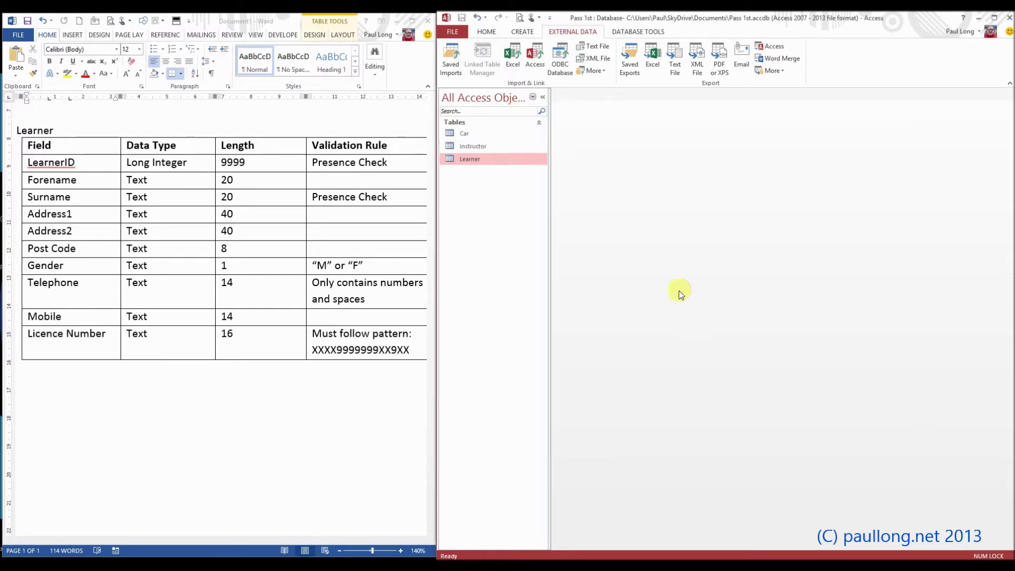
Open the Instructor table and switch it to Design View
{"action": "double_click", "coordinate": [484, 146]}
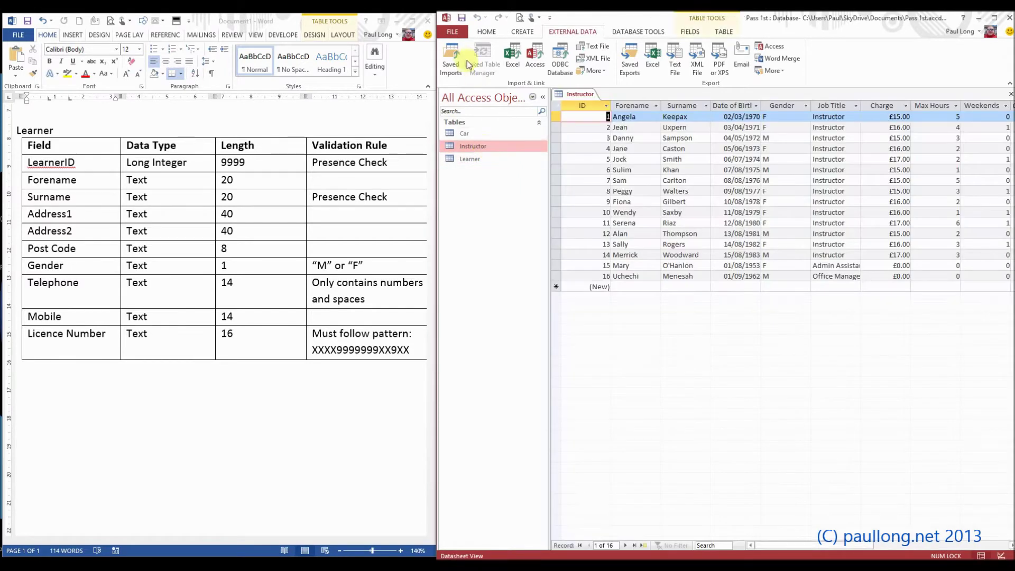
{"action": "left_click", "coordinate": [486, 32]}
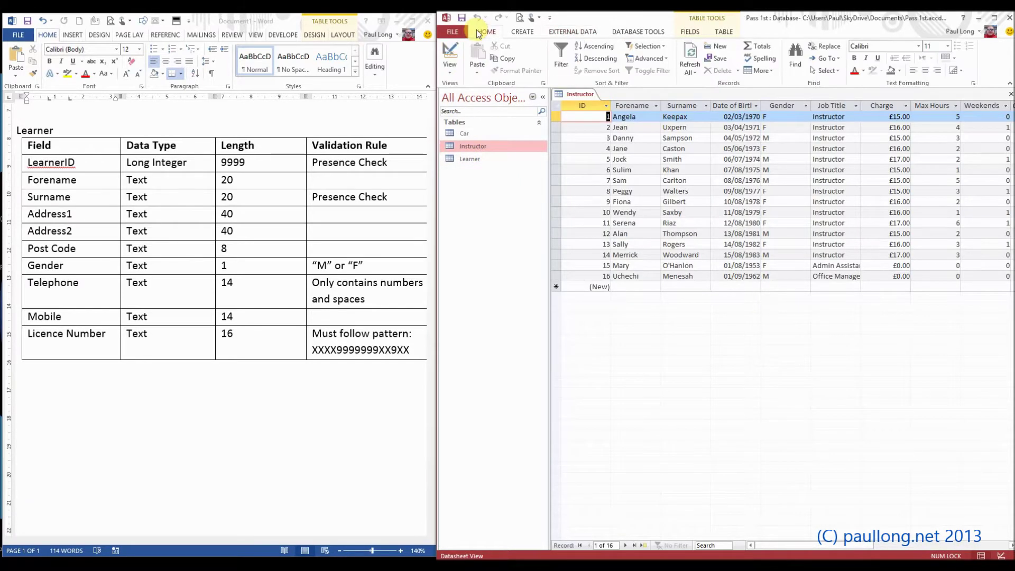
{"action": "left_click", "coordinate": [450, 53]}
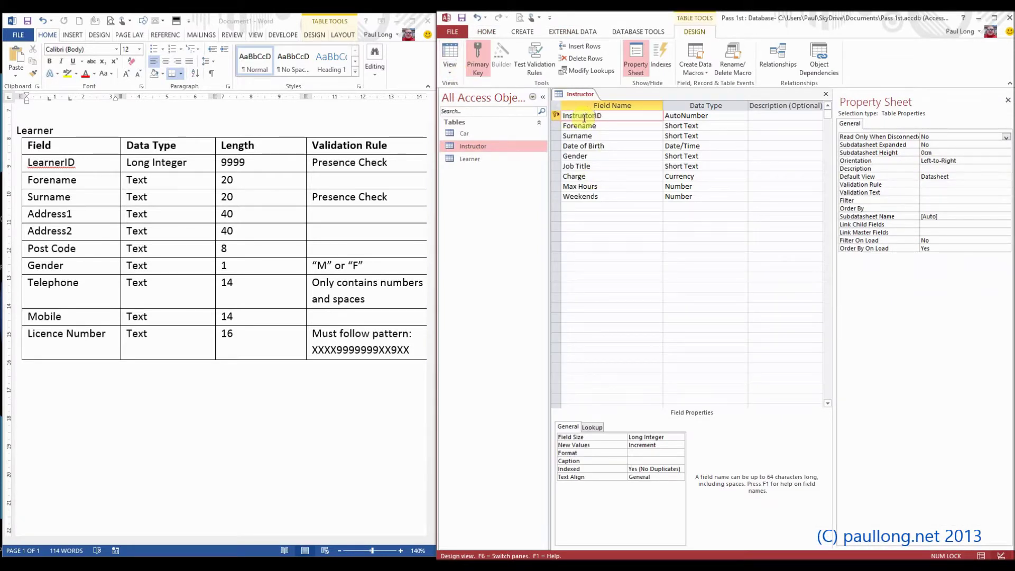
{"action": "left_click", "coordinate": [327, 198]}
Review the Forename field size and set the Surname field size to 20
{"action": "scroll", "coordinate": [327, 199], "scroll_direction": "up", "scroll_amount": 5}
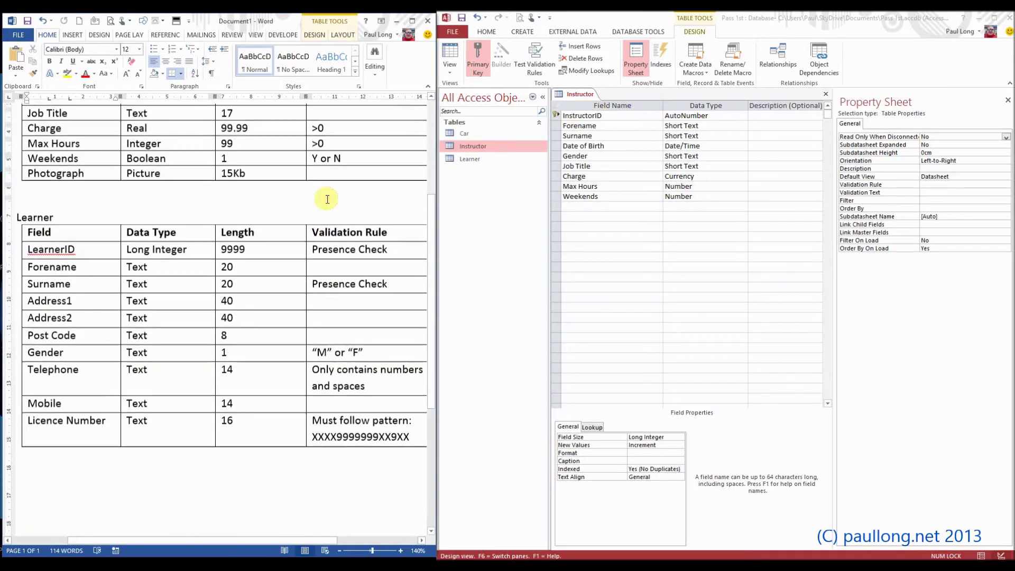
{"action": "scroll", "coordinate": [327, 200], "scroll_direction": "up", "scroll_amount": 1}
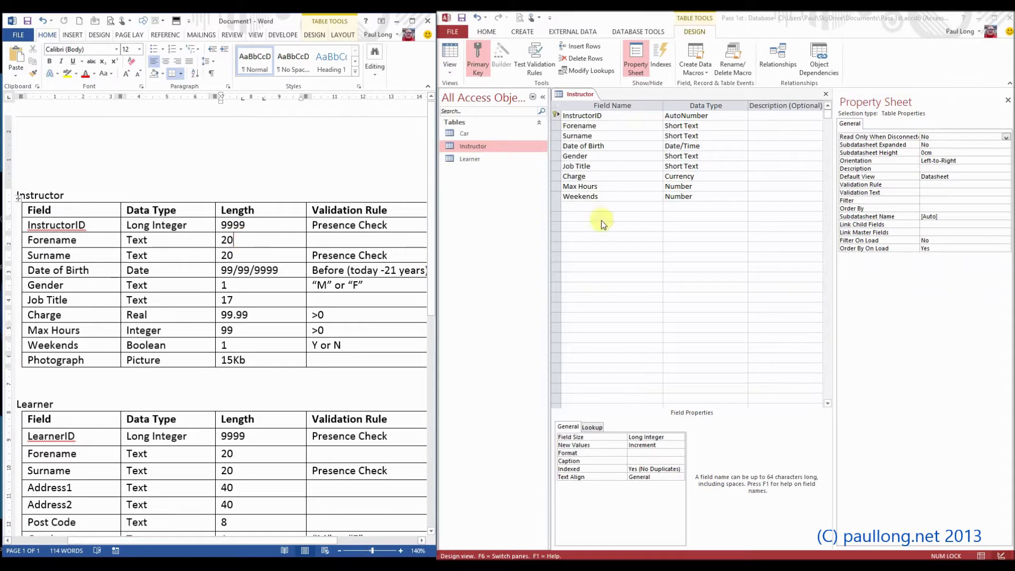
{"action": "left_click", "coordinate": [703, 126]}
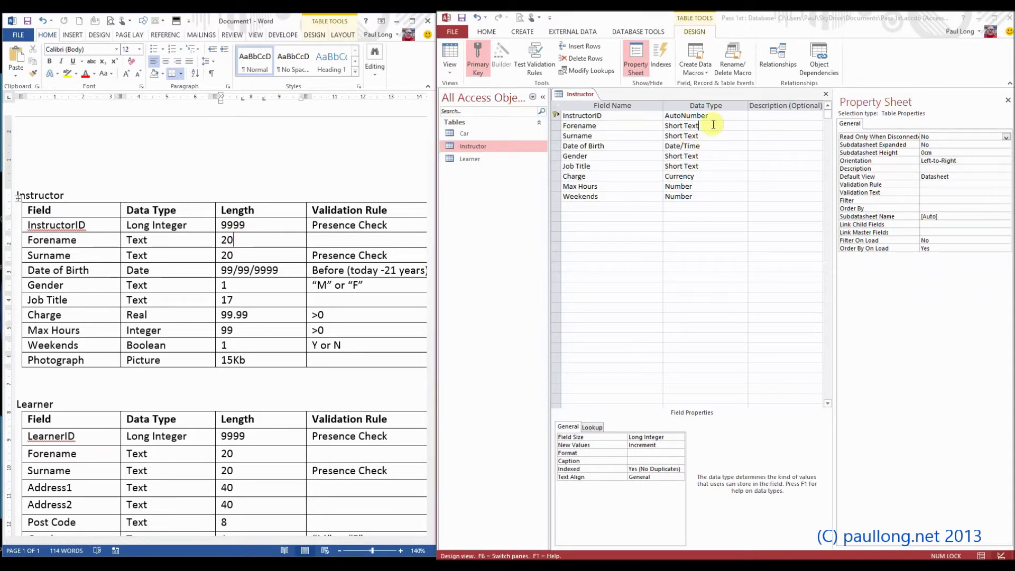
{"action": "left_click", "coordinate": [649, 436]}
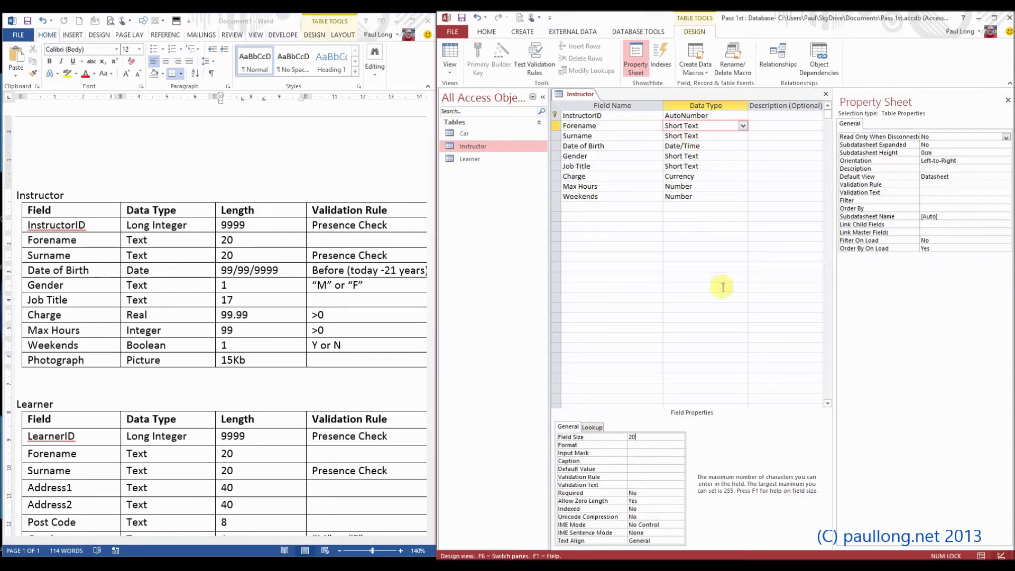
{"action": "left_click", "coordinate": [711, 136]}
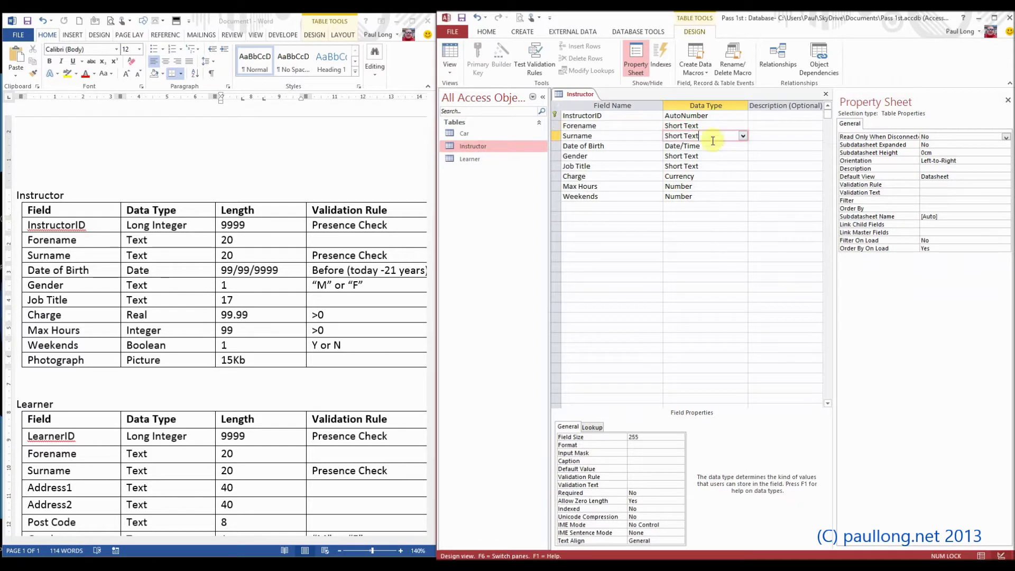
{"action": "left_click", "coordinate": [648, 438]}
{"action": "type", "text": "20"}
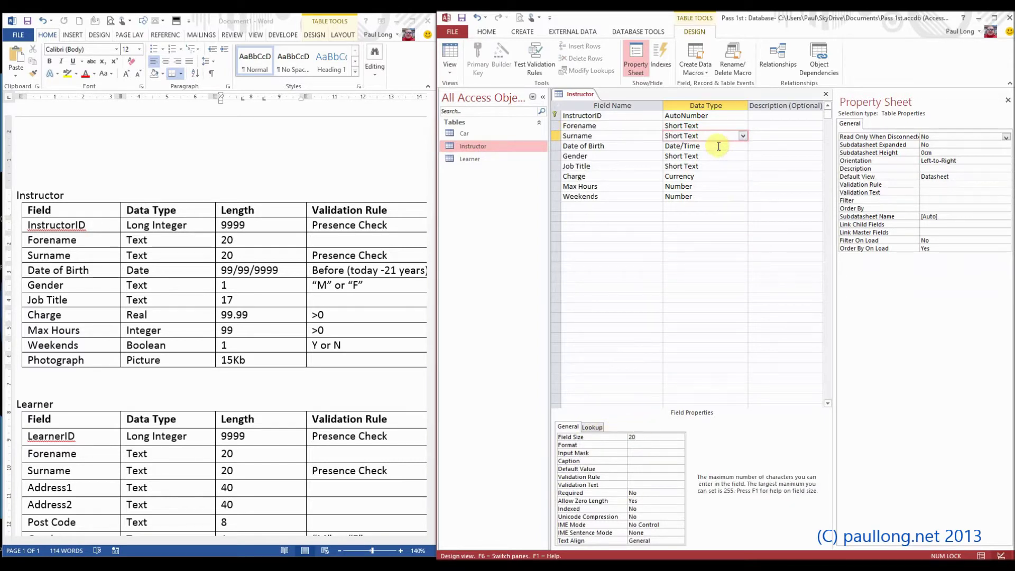
Format the Date of Birth field as Short Date
{"action": "left_click", "coordinate": [716, 146]}
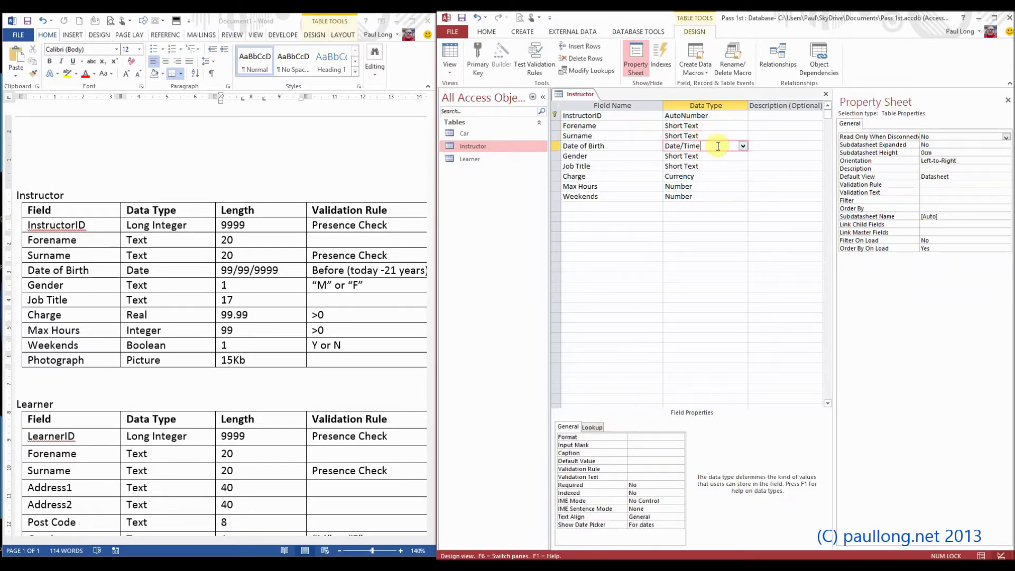
{"action": "left_click", "coordinate": [658, 440]}
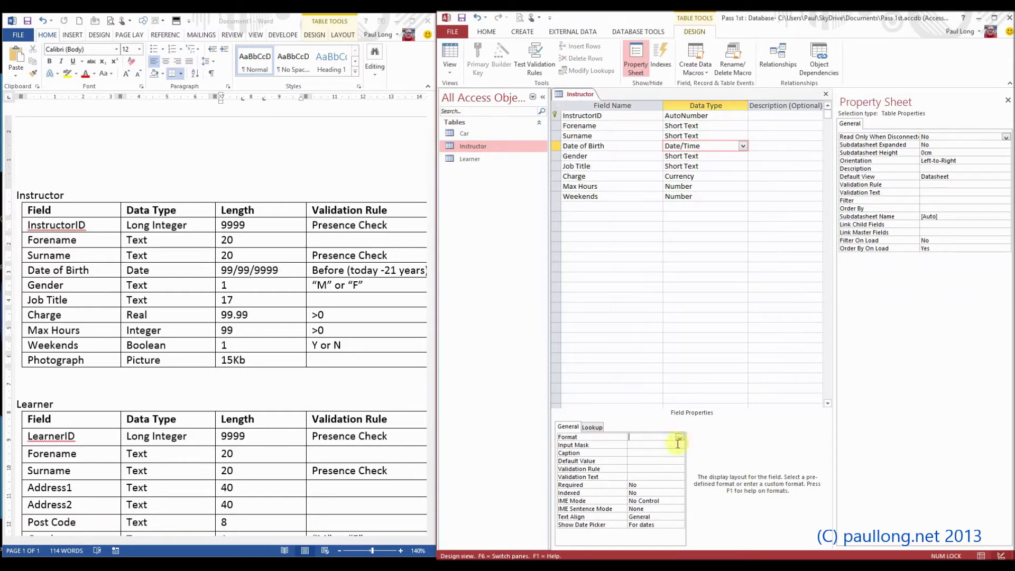
{"action": "left_click", "coordinate": [681, 438]}
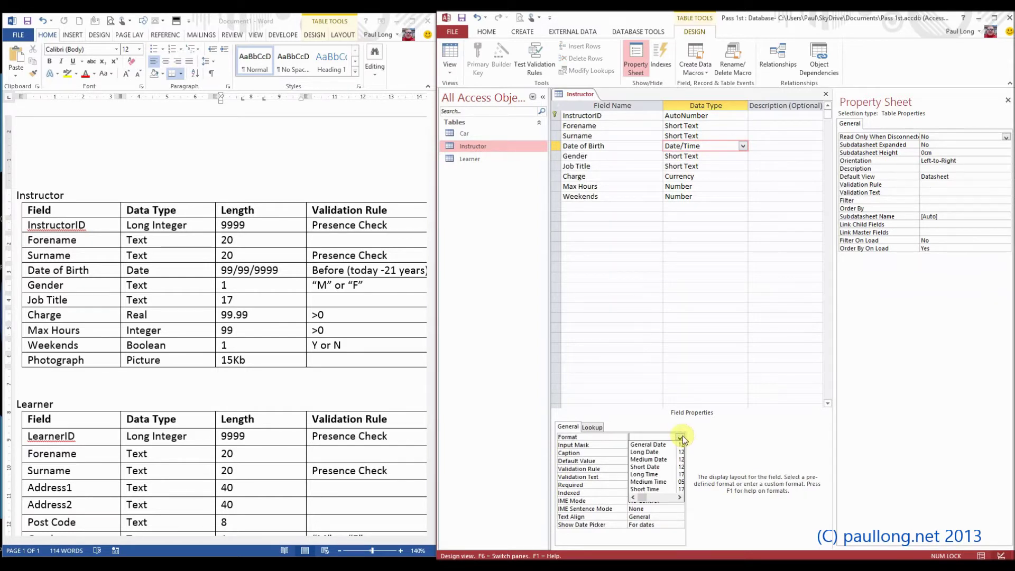
{"action": "left_click", "coordinate": [645, 467]}
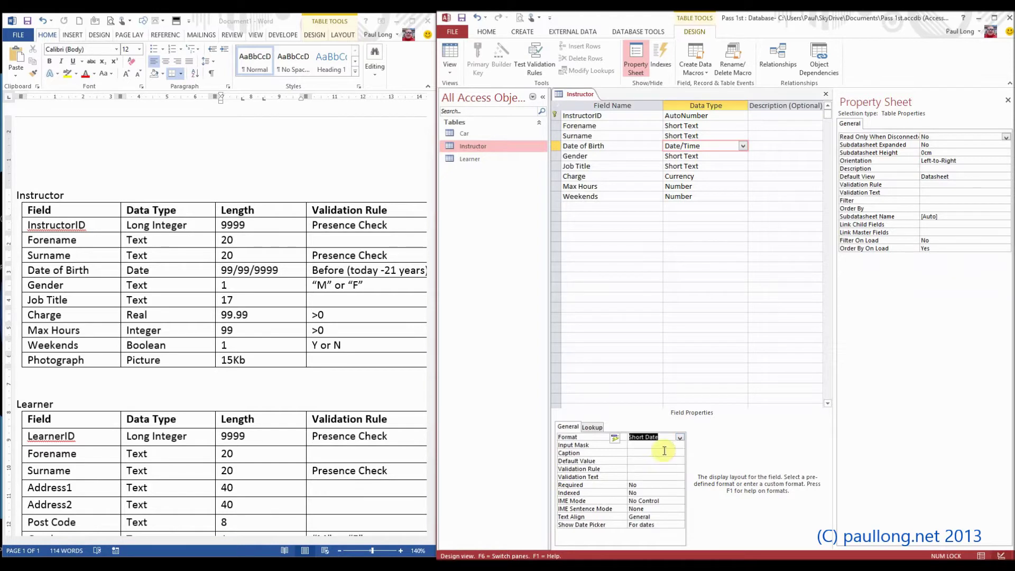
Adjust the Gender field size and limit Job Title to 17 characters
{"action": "left_click", "coordinate": [706, 156]}
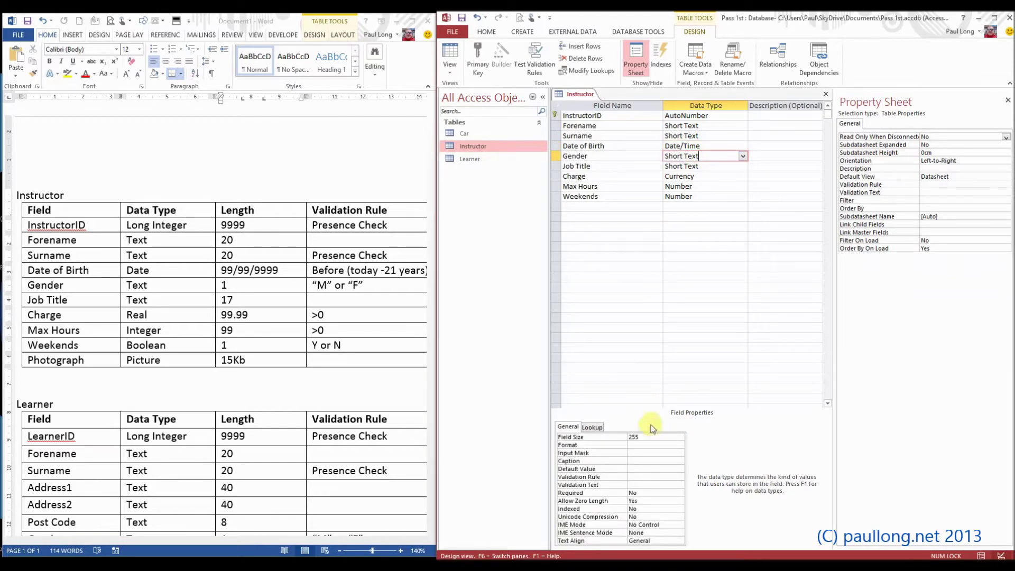
{"action": "left_click", "coordinate": [640, 437]}
{"action": "left_click", "coordinate": [608, 439]}
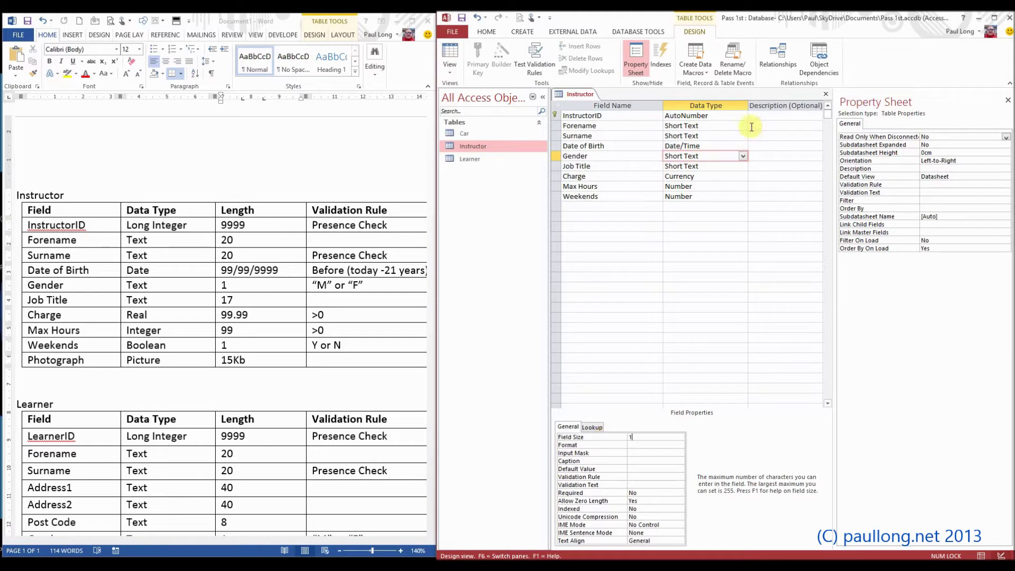
{"action": "left_click", "coordinate": [709, 166]}
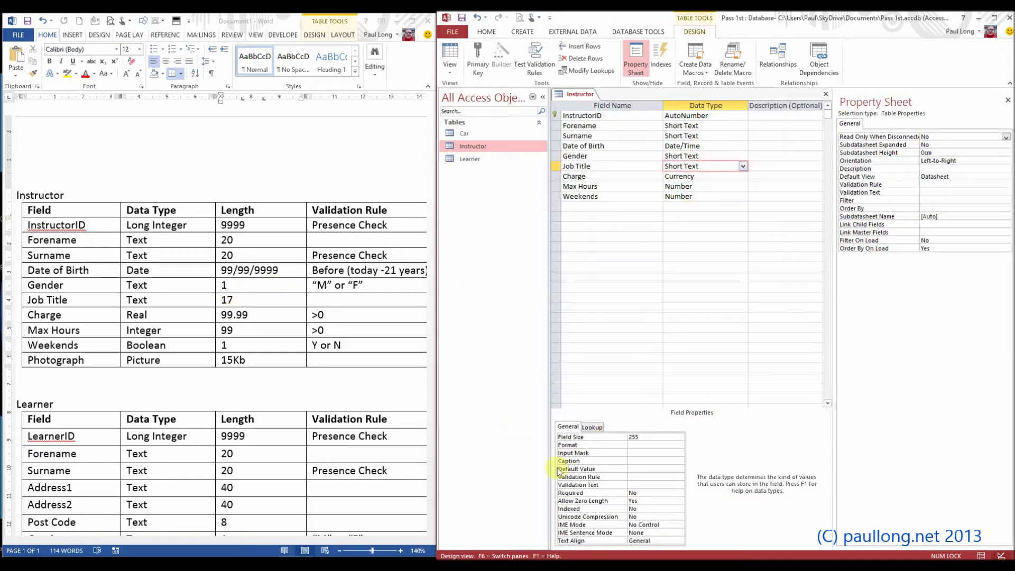
{"action": "left_click", "coordinate": [599, 438]}
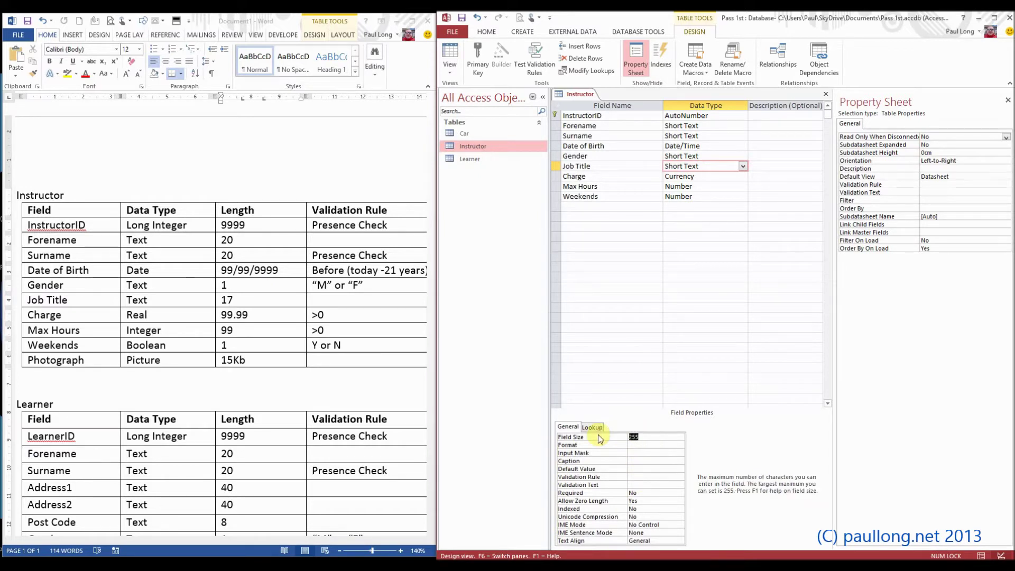
{"action": "type", "text": "17"}
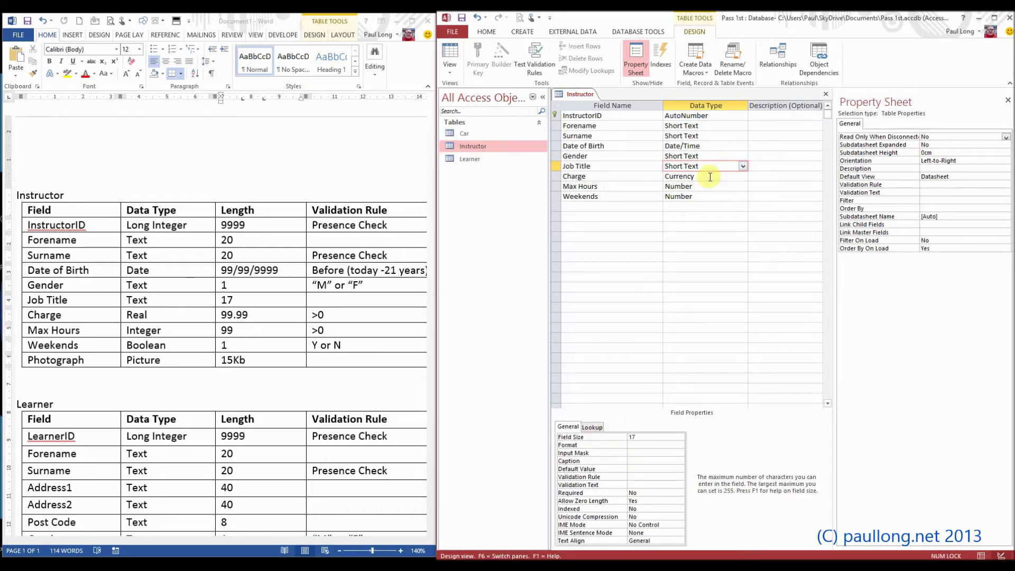
{"action": "left_click", "coordinate": [710, 177]}
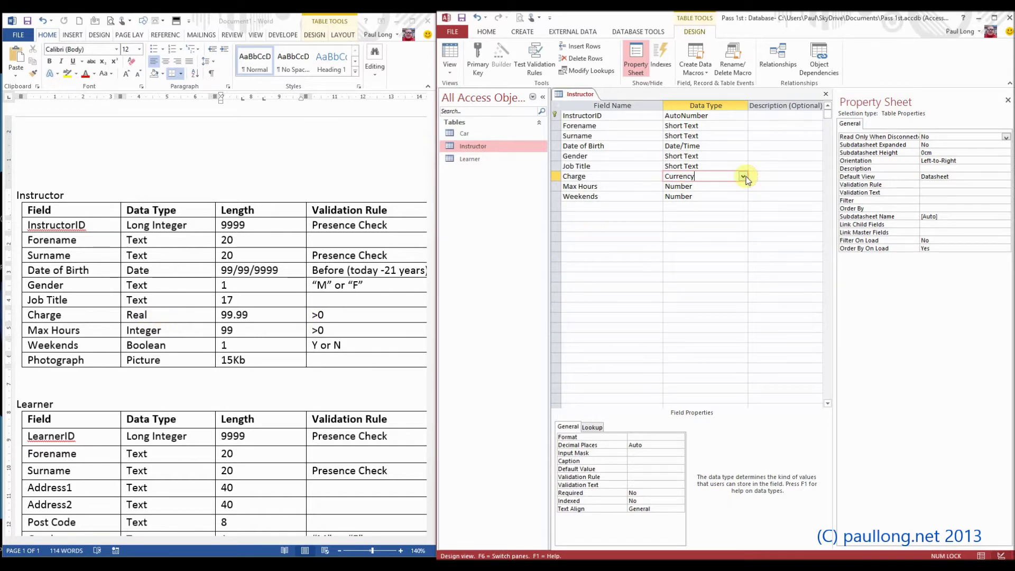
Give the Max Hours field a smaller number size from the Field Size list
{"action": "left_click", "coordinate": [698, 187]}
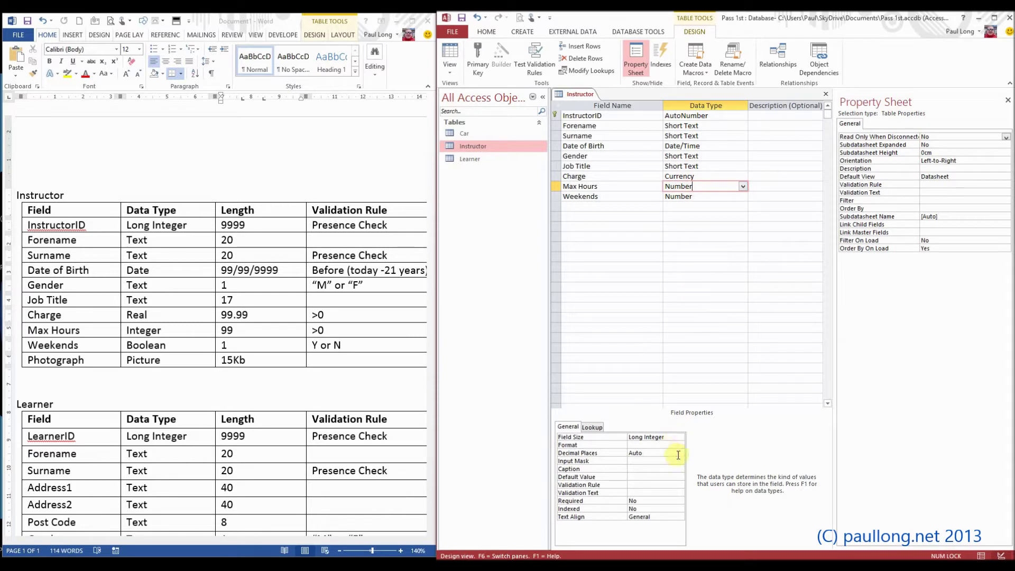
{"action": "left_click", "coordinate": [679, 439]}
{"action": "left_click", "coordinate": [679, 438]}
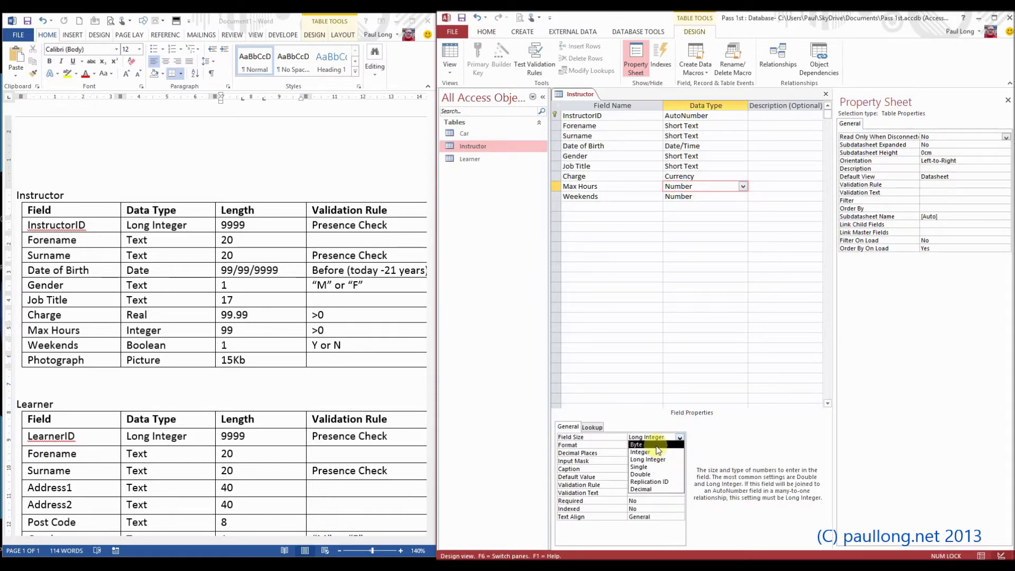
{"action": "left_click", "coordinate": [658, 450]}
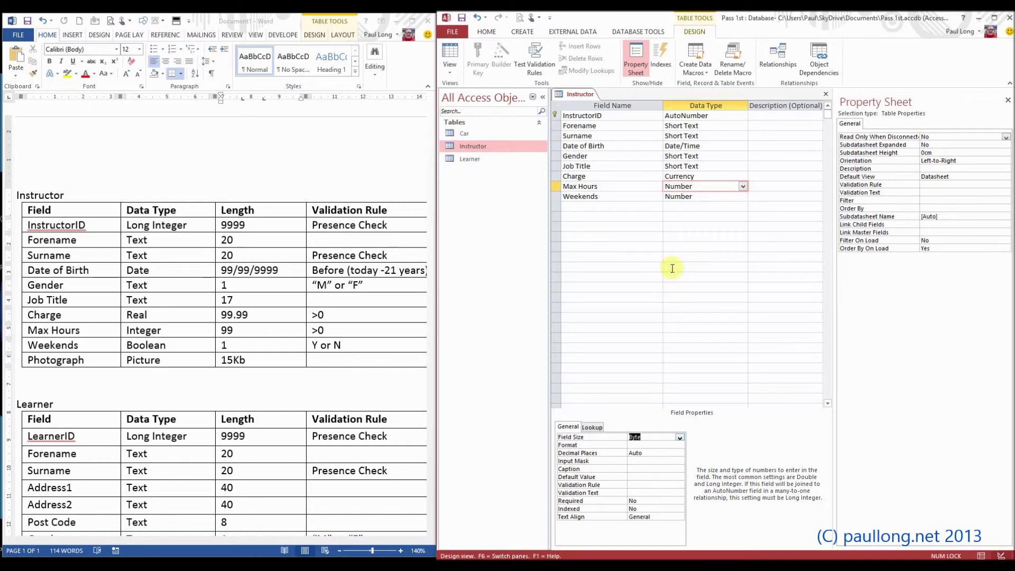
Change the Weekends field's data type to Yes/No
{"action": "left_click", "coordinate": [705, 197]}
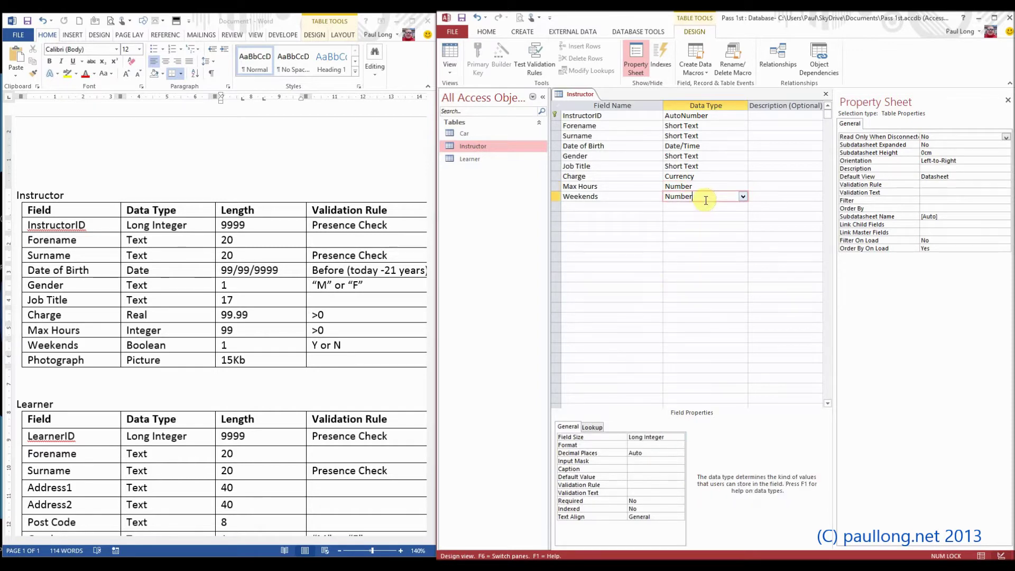
{"action": "left_click", "coordinate": [742, 196]}
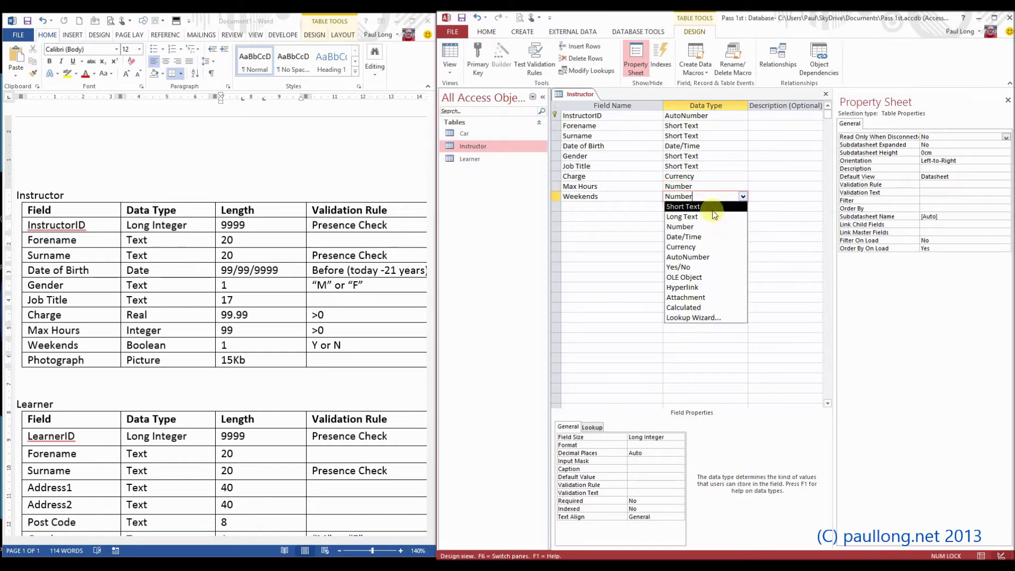
{"action": "left_click", "coordinate": [683, 267]}
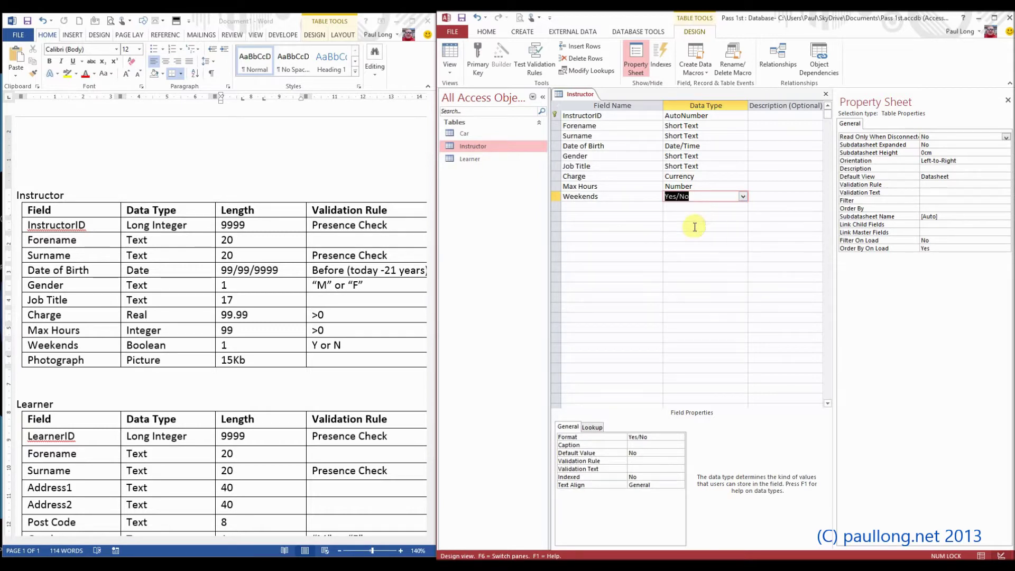
{"action": "left_click", "coordinate": [590, 205]}
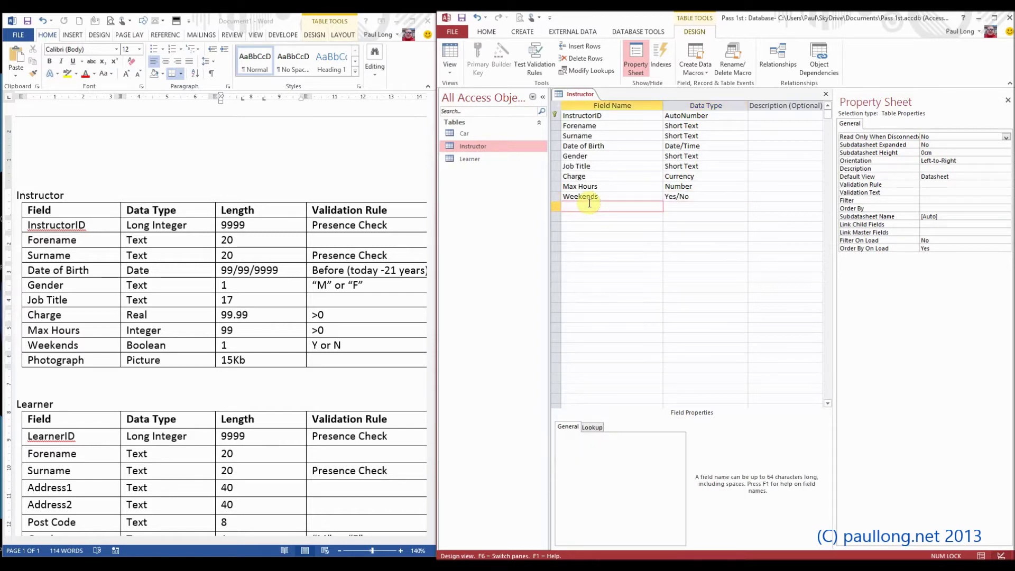
Switch to Datasheet View, saving the design and accepting possible data loss
{"action": "left_click", "coordinate": [450, 53]}
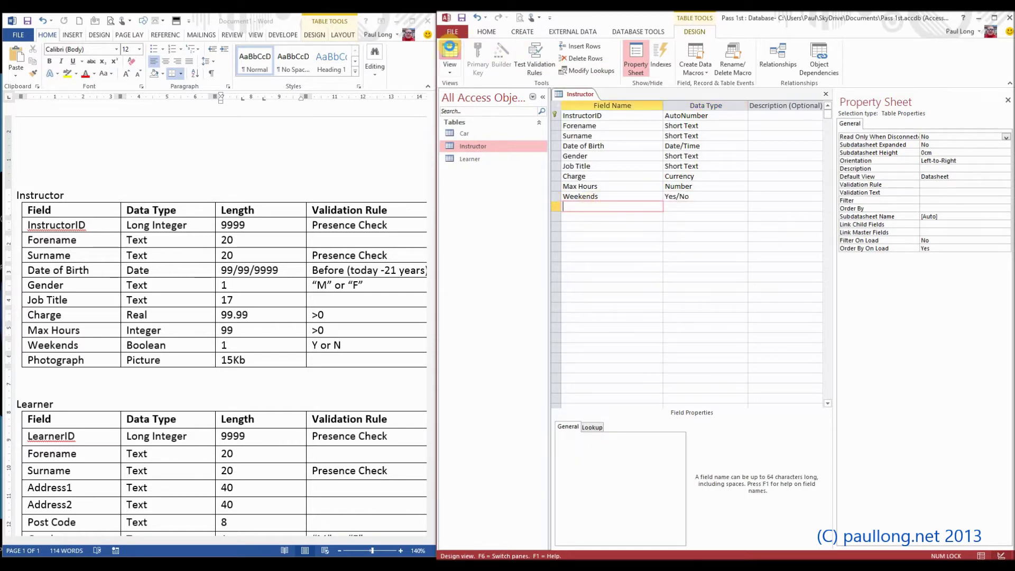
{"action": "left_click", "coordinate": [490, 324]}
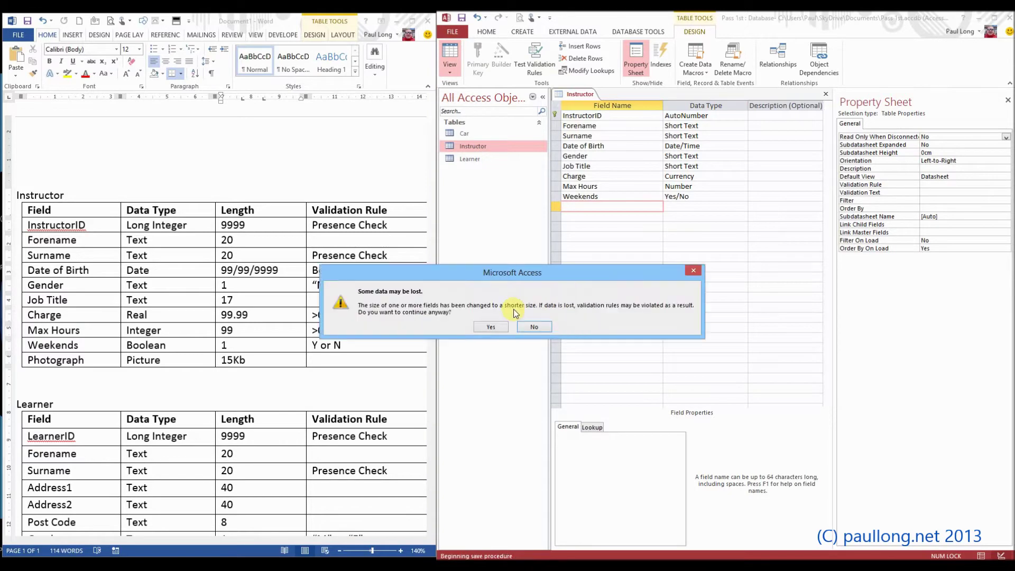
{"action": "left_click", "coordinate": [481, 327]}
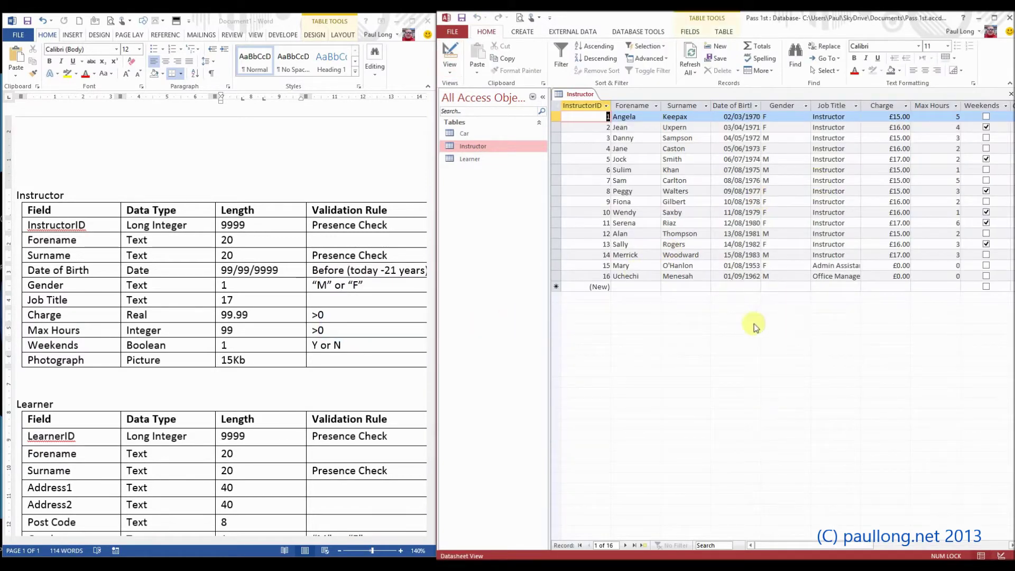
{"action": "mouse_move", "coordinate": [787, 550]}
{"action": "left_mouse_down"}
{"action": "mouse_move", "coordinate": [846, 550]}
{"action": "mouse_move", "coordinate": [772, 550]}
{"action": "left_mouse_up"}
Restore the Pass 1st PowerPoint window and fit its Senior Instructor slide beside the Access datasheet
{"action": "left_click", "coordinate": [275, 523]}
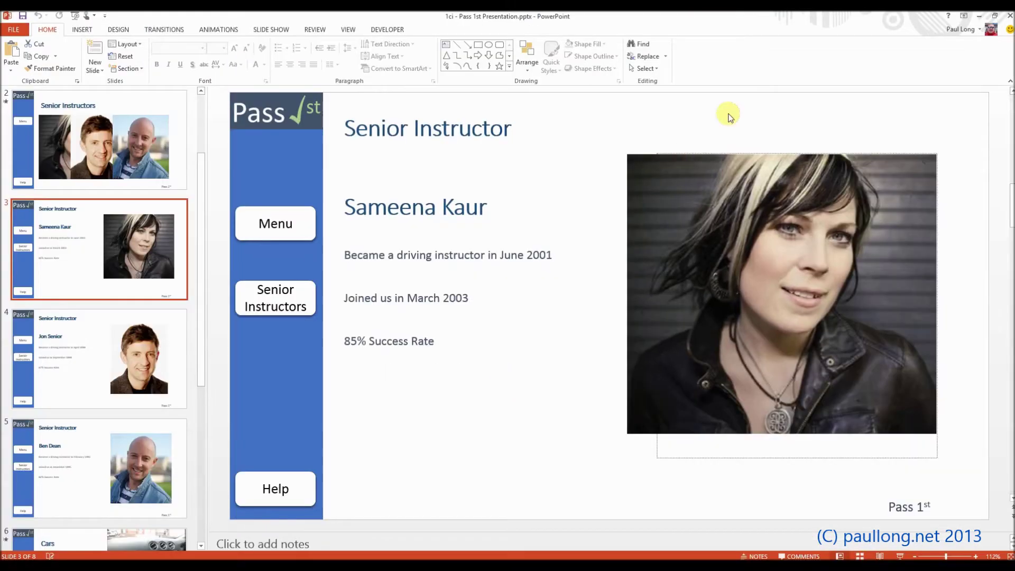
{"action": "left_click", "coordinate": [995, 18]}
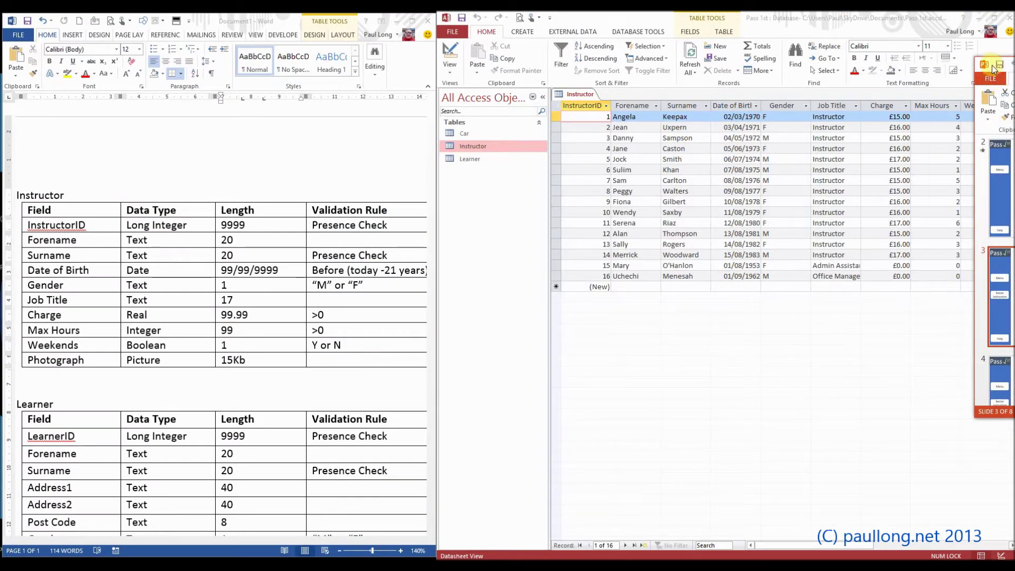
{"action": "left_click_drag", "start_coordinate": [972, 88], "coordinate": [656, 87]}
{"action": "left_click_drag", "start_coordinate": [835, 62], "coordinate": [160, 53]}
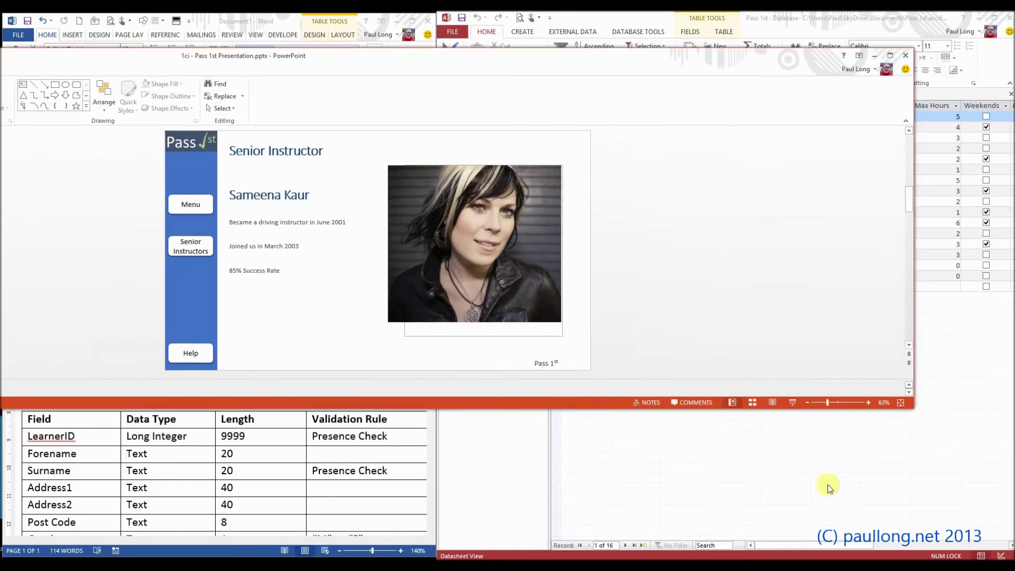
{"action": "left_click_drag", "start_coordinate": [894, 403], "coordinate": [142, 515]}
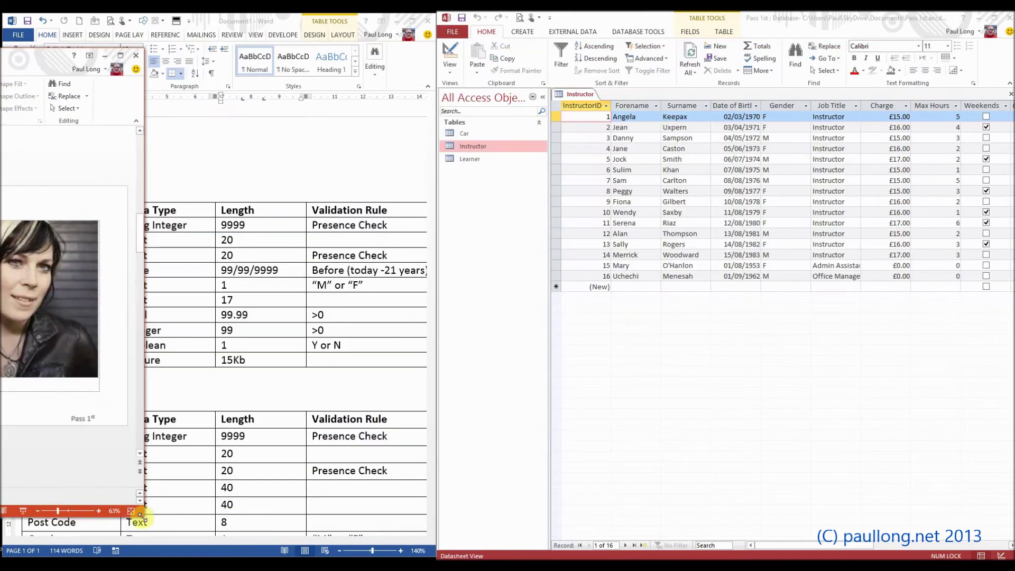
{"action": "left_click_drag", "start_coordinate": [58, 52], "coordinate": [468, 26]}
{"action": "left_click_drag", "start_coordinate": [564, 489], "coordinate": [425, 553]}
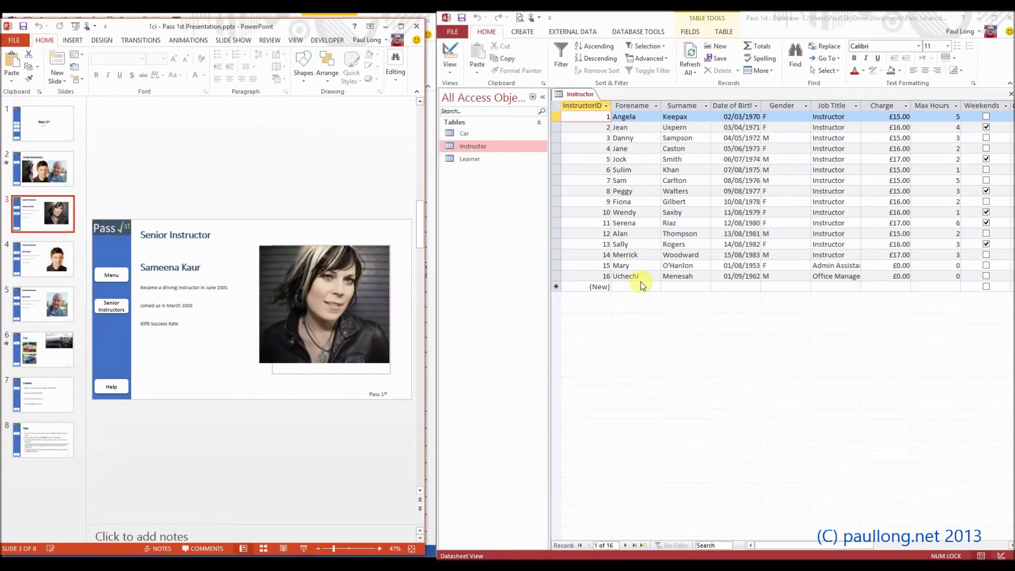
Start a new record with the slide instructor's forename and surname
{"action": "left_click", "coordinate": [638, 285]}
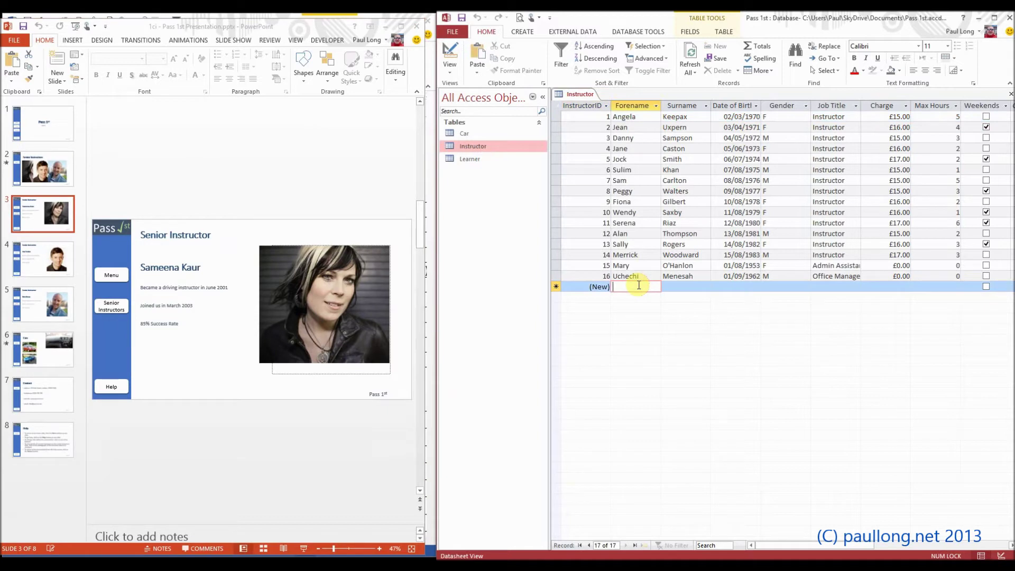
{"action": "key", "text": "Tab"}
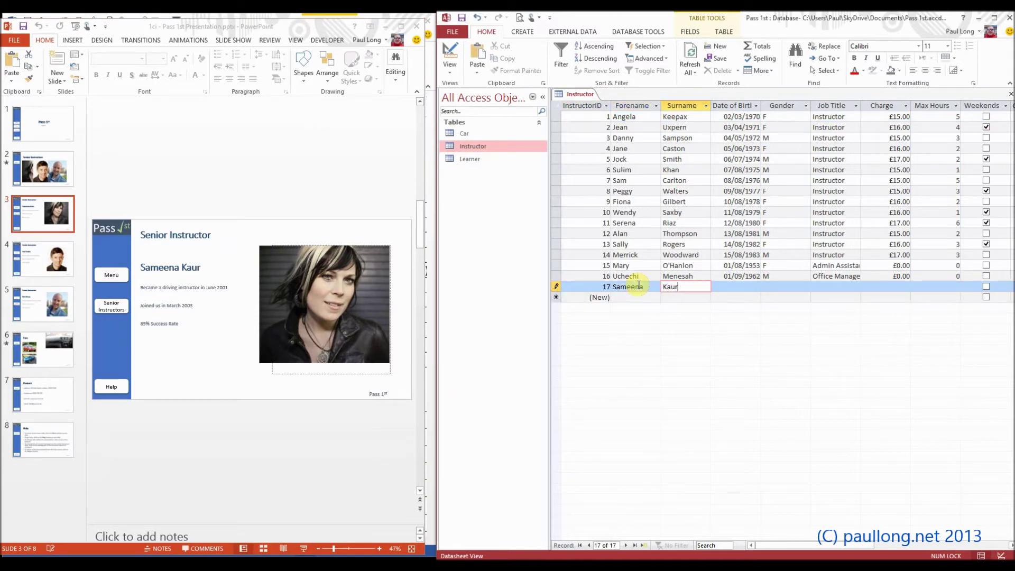
{"action": "key", "text": "Tab"}
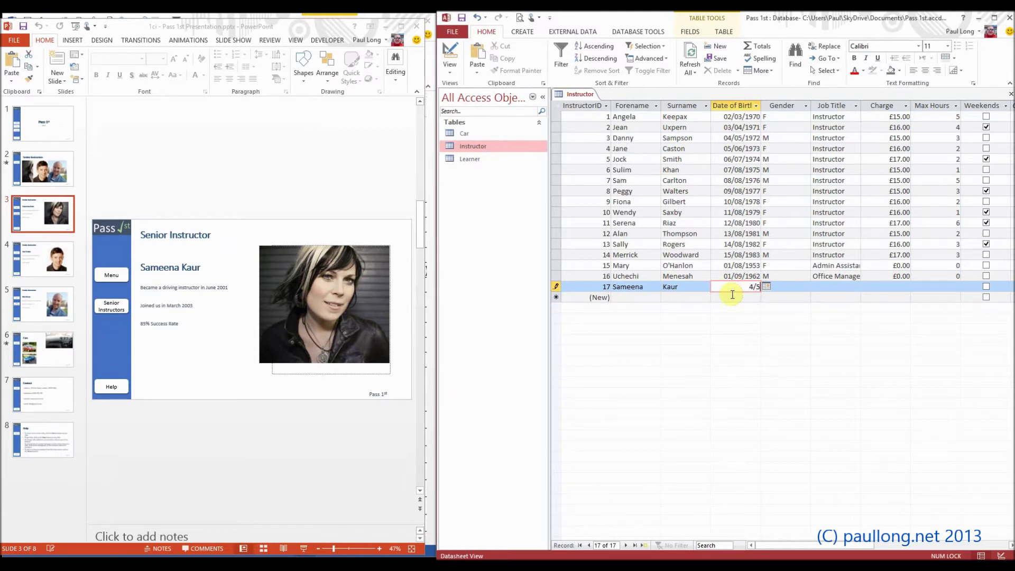
{"action": "type", "text": "/76"}
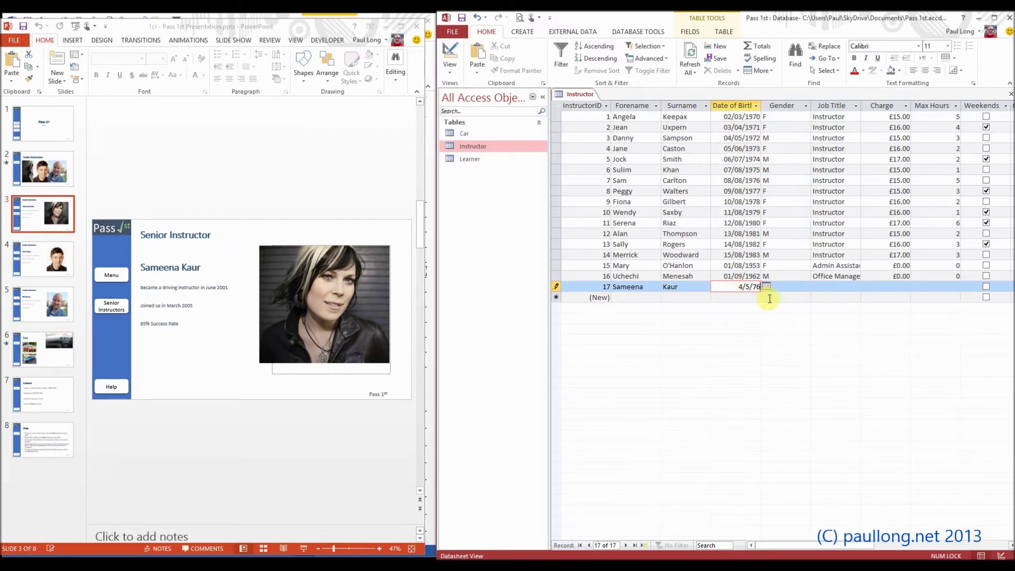
{"action": "left_click", "coordinate": [787, 284]}
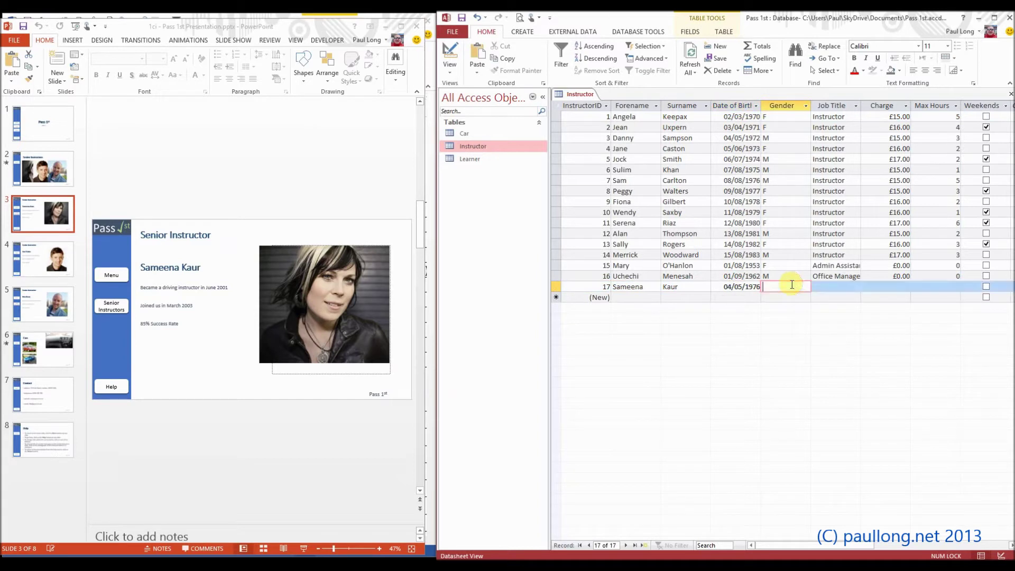
{"action": "type", "text": "F"}
{"action": "key", "text": "Tab"}
{"action": "type", "text": "Se"}
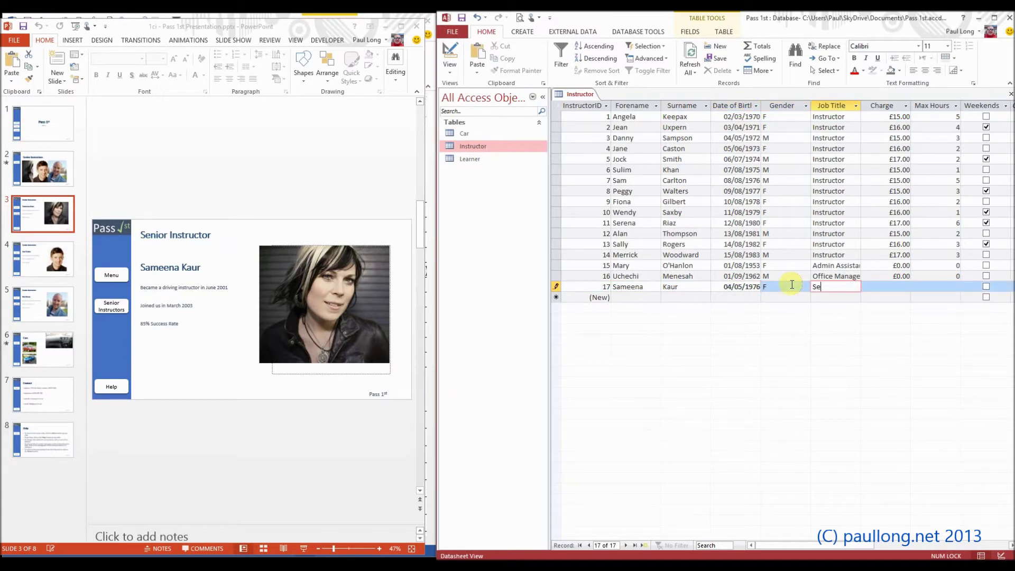
{"action": "type", "text": "nior "}
{"action": "type", "text": "Instructor"}
{"action": "key", "text": "Tab"}
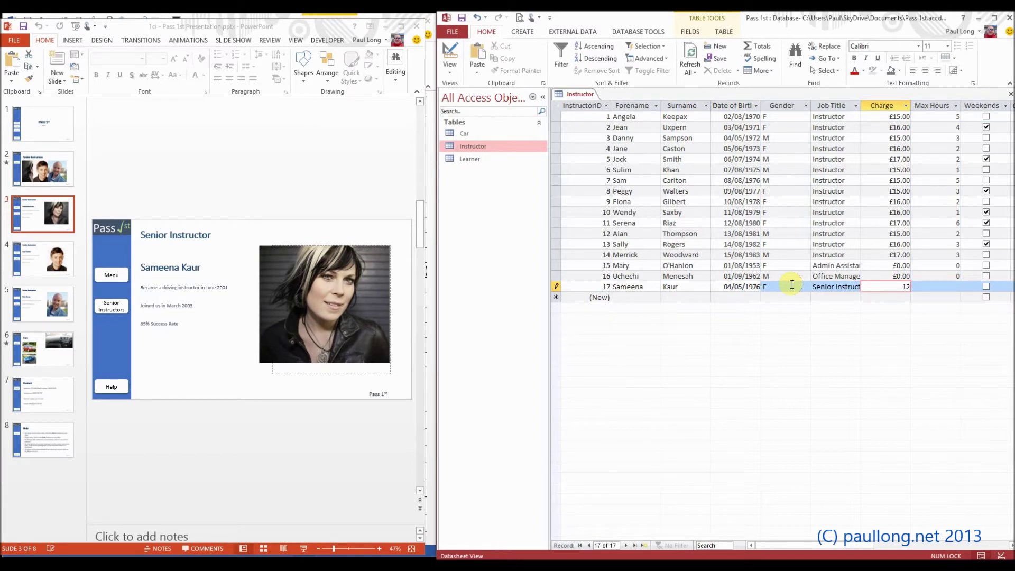
{"action": "type", "text": "8"}
{"action": "key", "text": "Tab"}
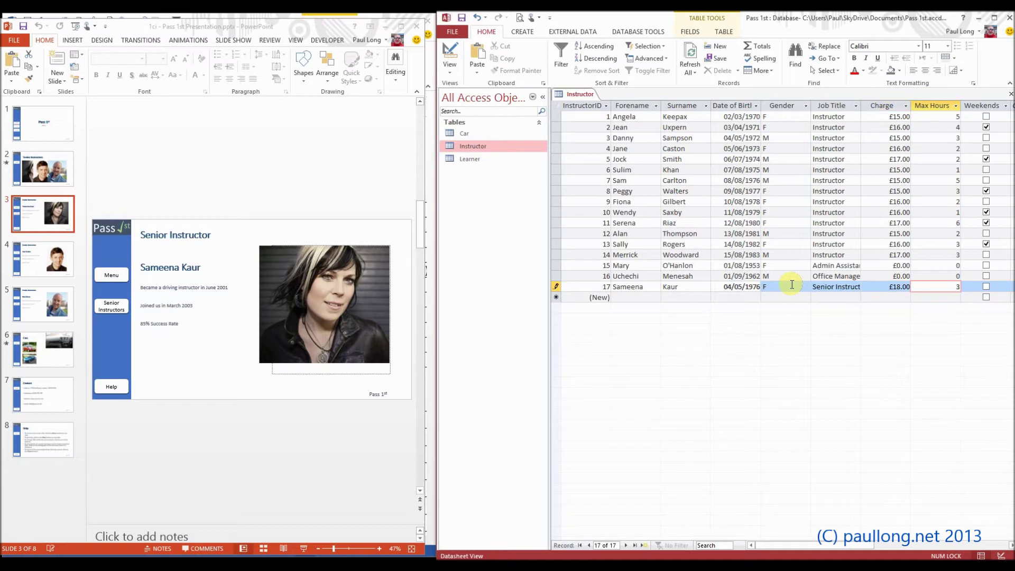
{"action": "left_click_drag", "start_coordinate": [822, 546], "coordinate": [794, 544]}
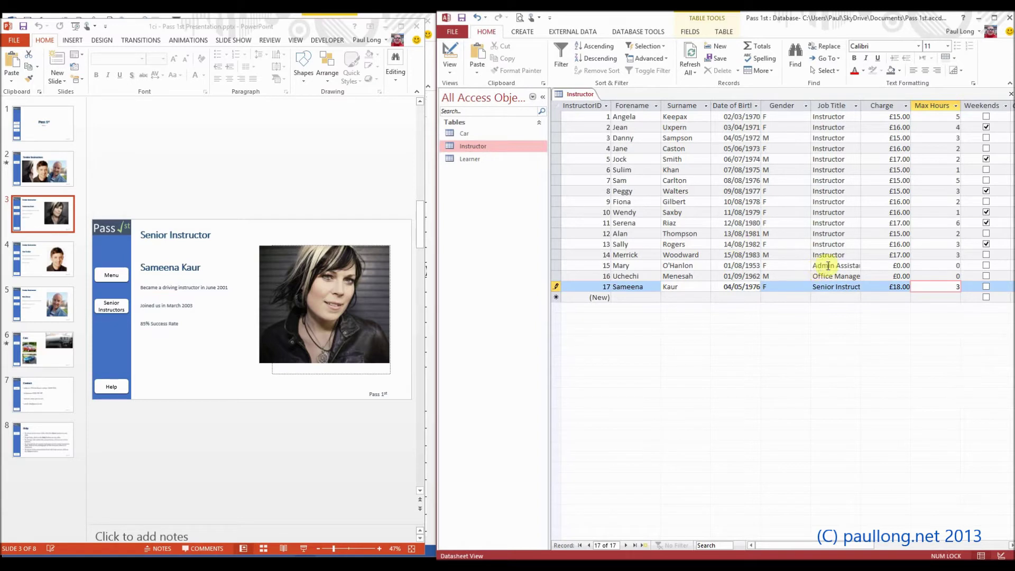
{"action": "left_click", "coordinate": [821, 265]}
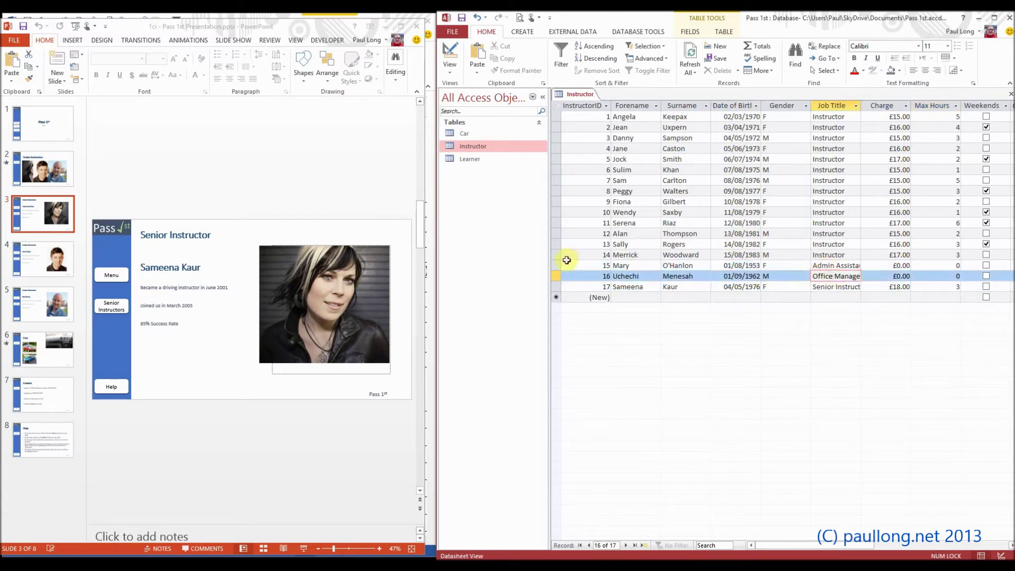
Delete the Admin Assistant and Office Manager records from the Instructor table
{"action": "left_click", "coordinate": [554, 271]}
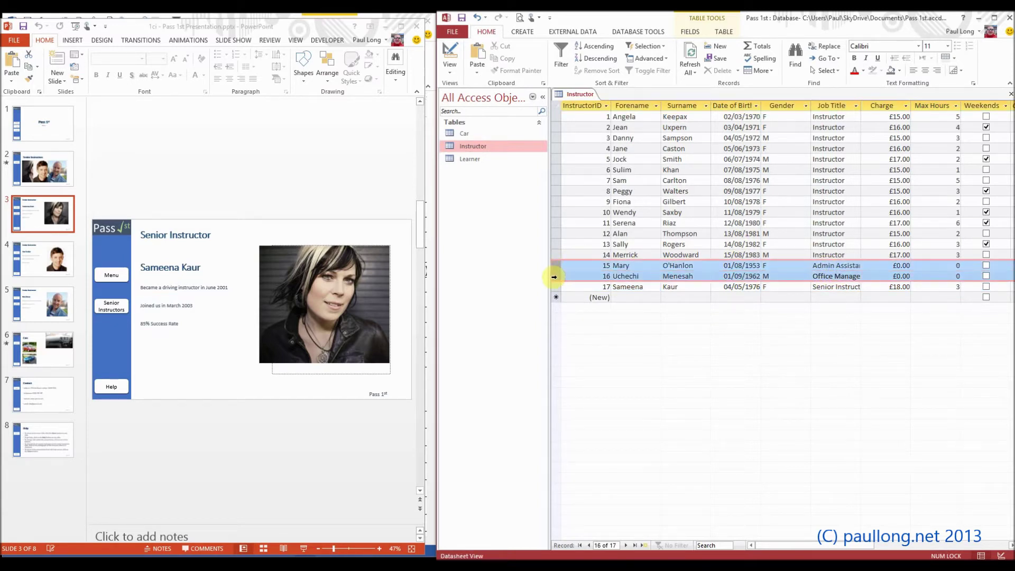
{"action": "right_click", "coordinate": [554, 270]}
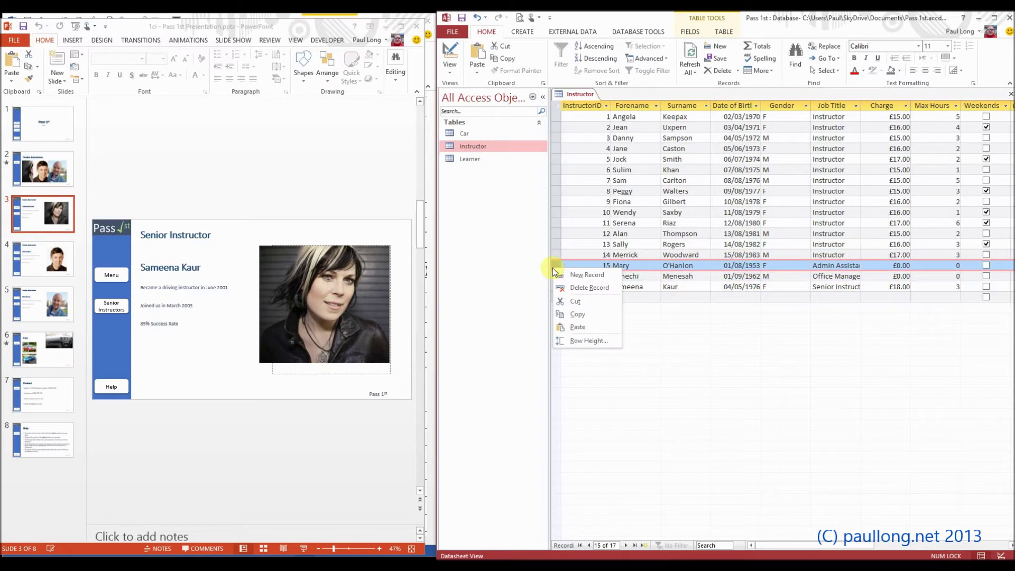
{"action": "left_click", "coordinate": [581, 287]}
{"action": "left_click", "coordinate": [501, 326]}
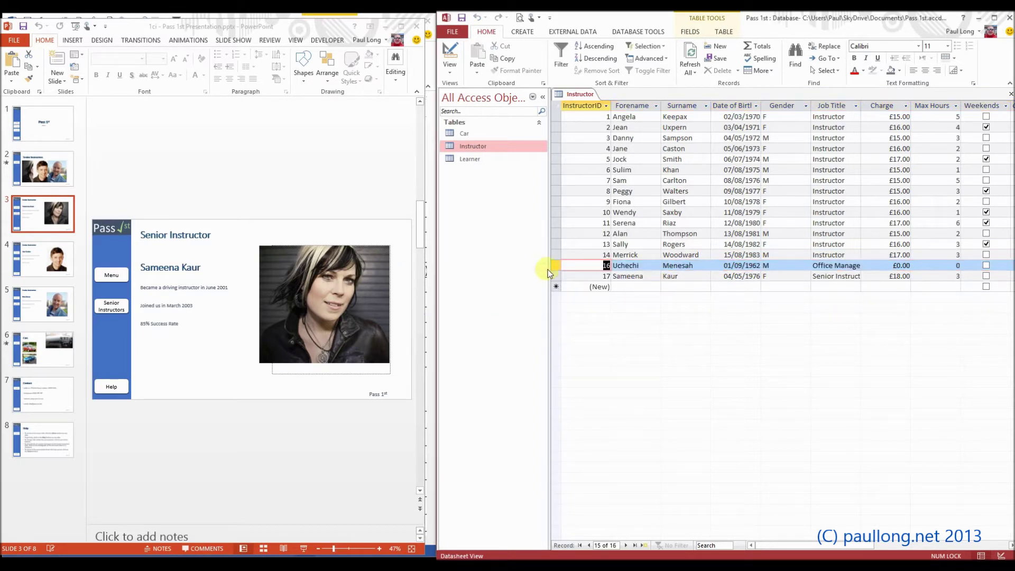
{"action": "right_click", "coordinate": [555, 268]}
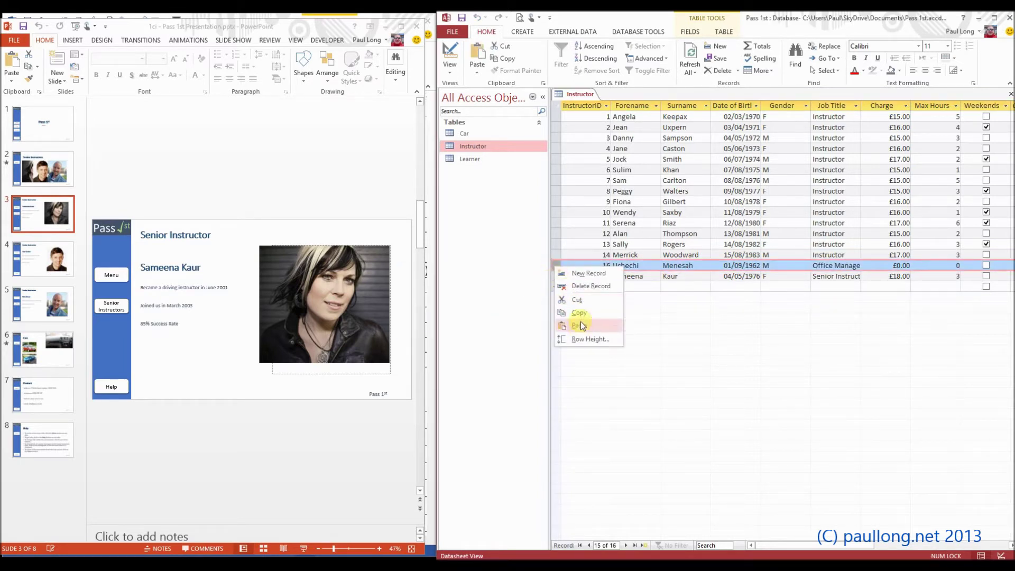
{"action": "left_click", "coordinate": [585, 286]}
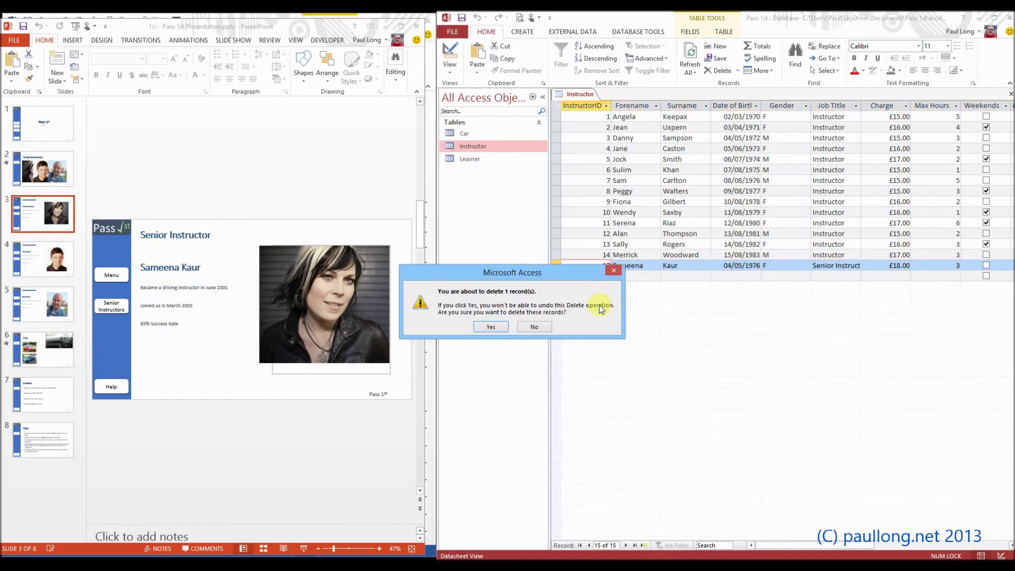
{"action": "left_click", "coordinate": [498, 328]}
{"action": "left_click", "coordinate": [824, 275]}
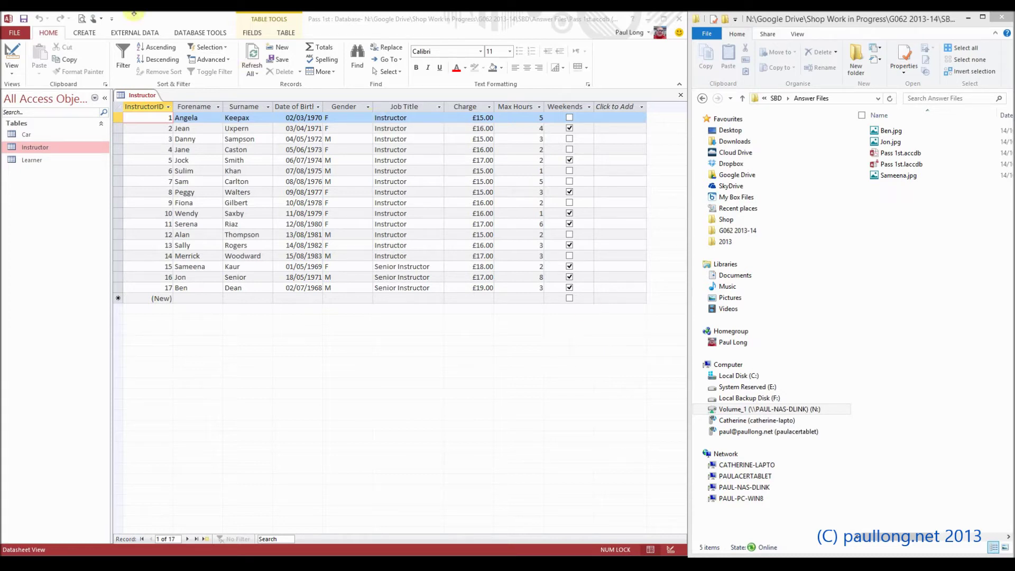
{"action": "left_click", "coordinate": [11, 53]}
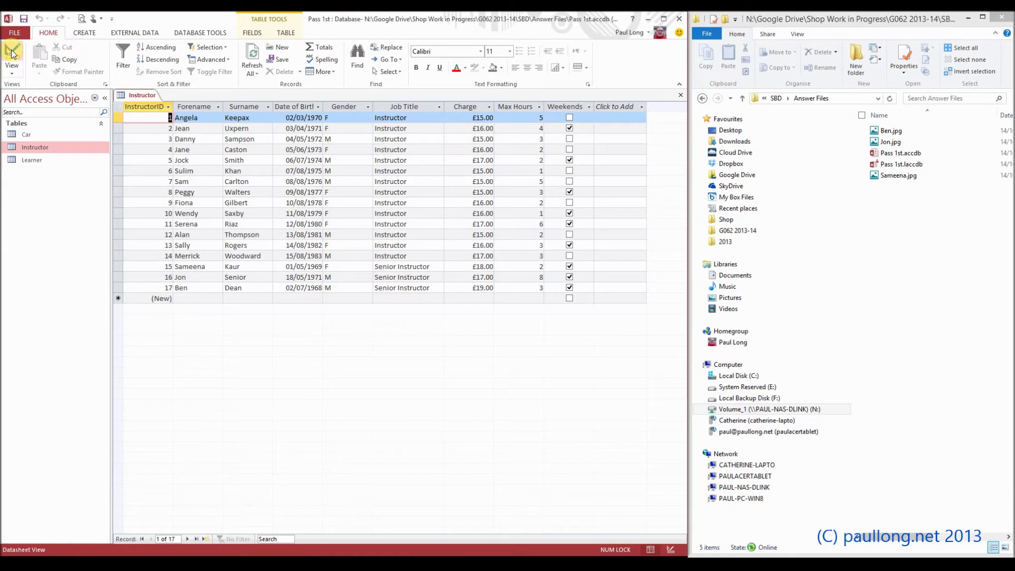
In Design View add a Photograph field of type OLE Object below Weekends, then save
{"action": "left_click", "coordinate": [12, 52]}
{"action": "left_click", "coordinate": [166, 210]}
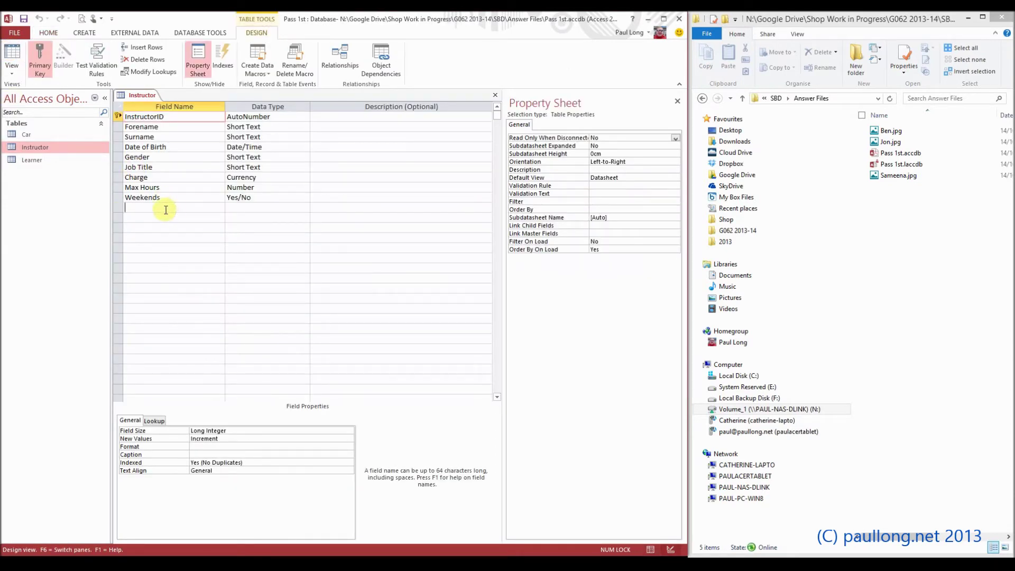
{"action": "type", "text": "Photograph"}
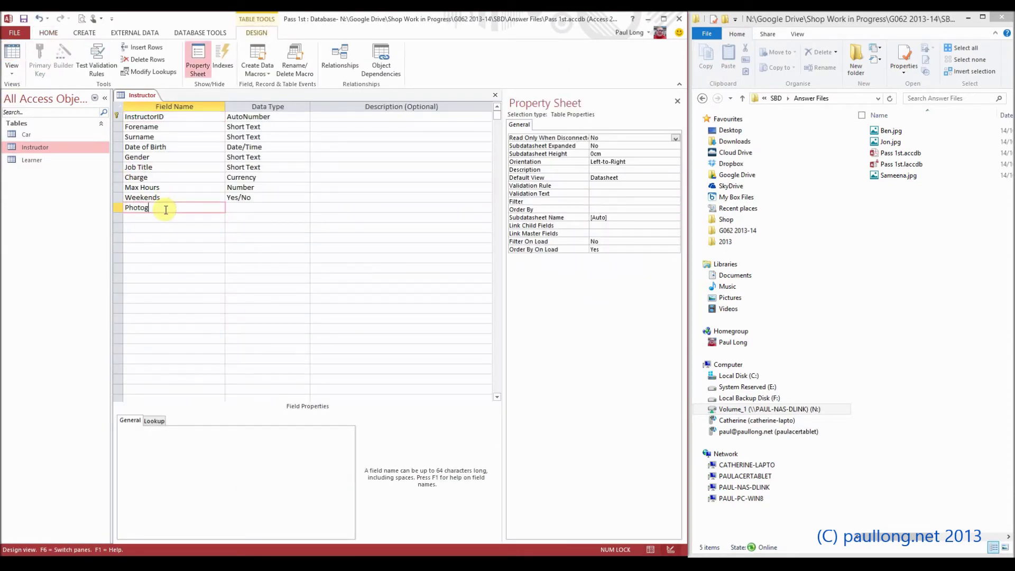
{"action": "left_click", "coordinate": [248, 211]}
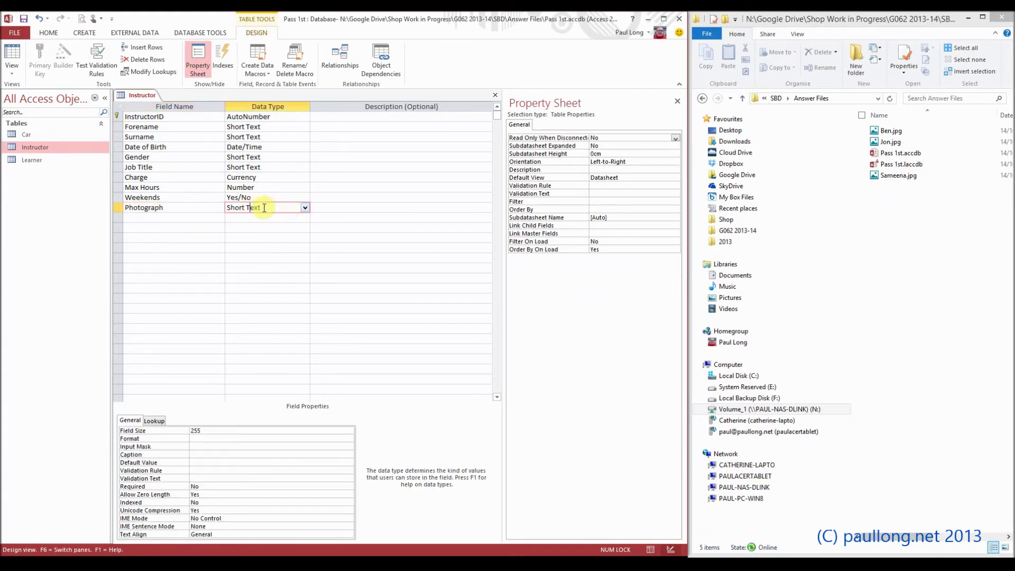
{"action": "left_click", "coordinate": [305, 208]}
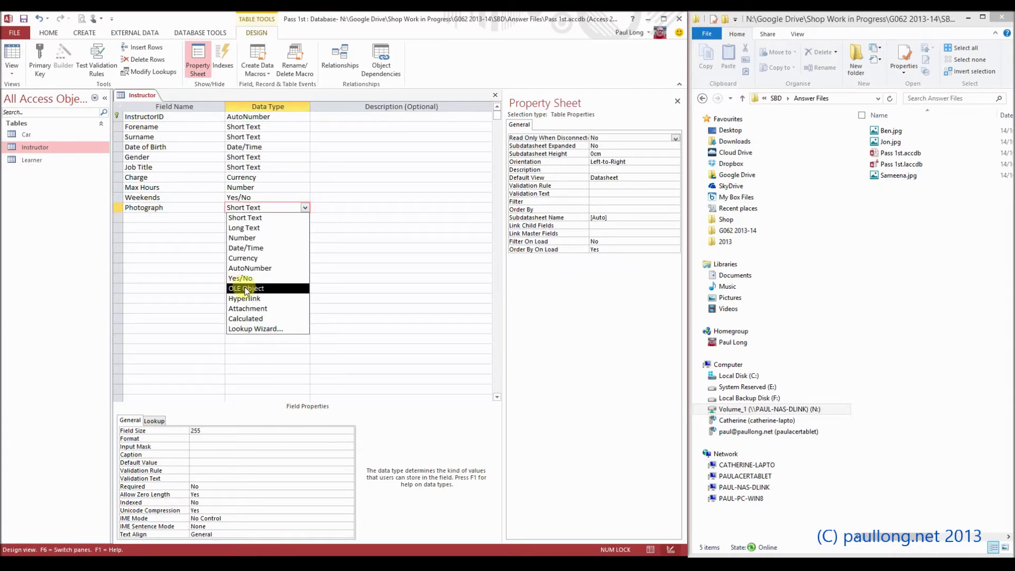
{"action": "left_click", "coordinate": [245, 288]}
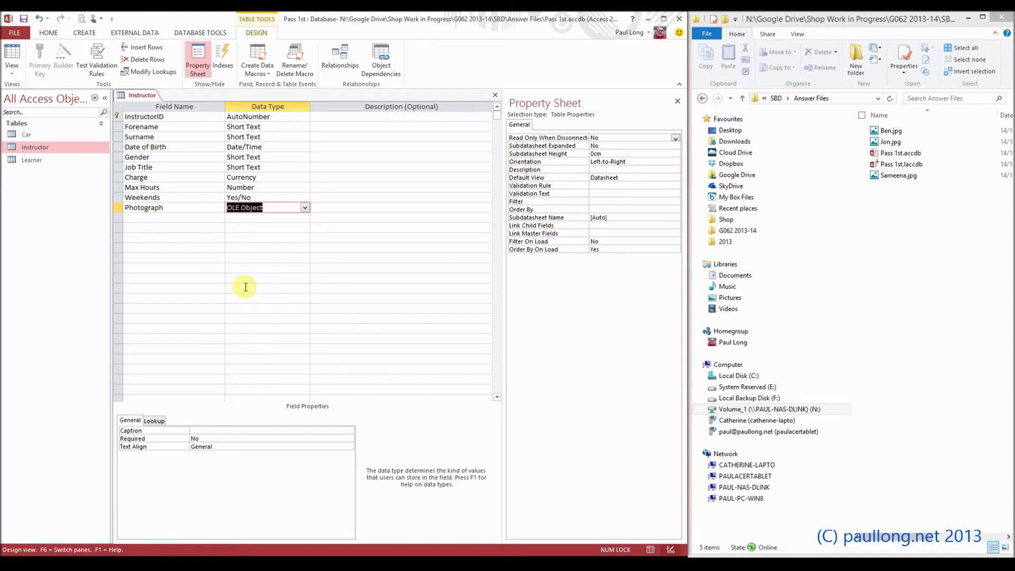
{"action": "left_click", "coordinate": [258, 217]}
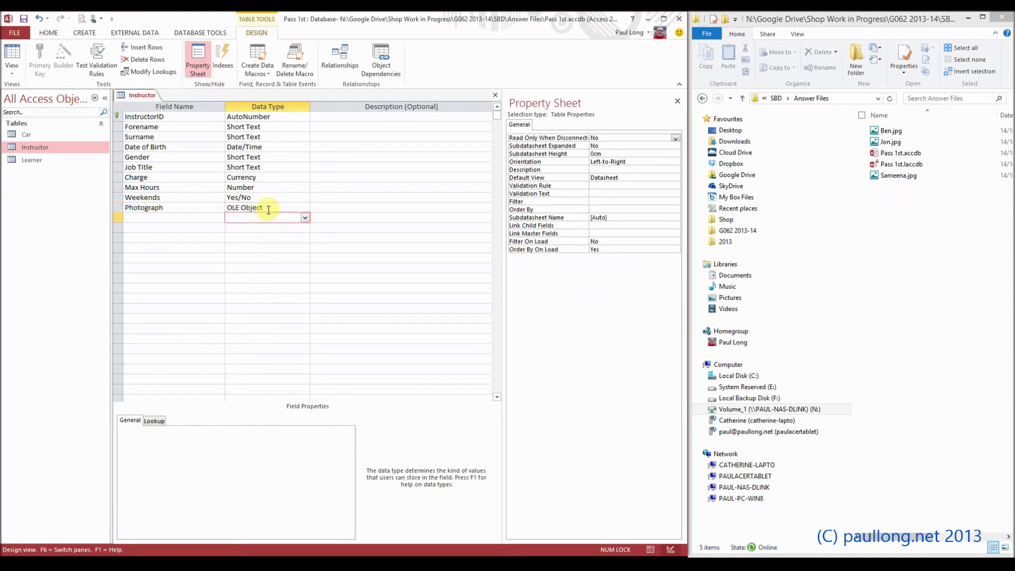
{"action": "left_click", "coordinate": [267, 208]}
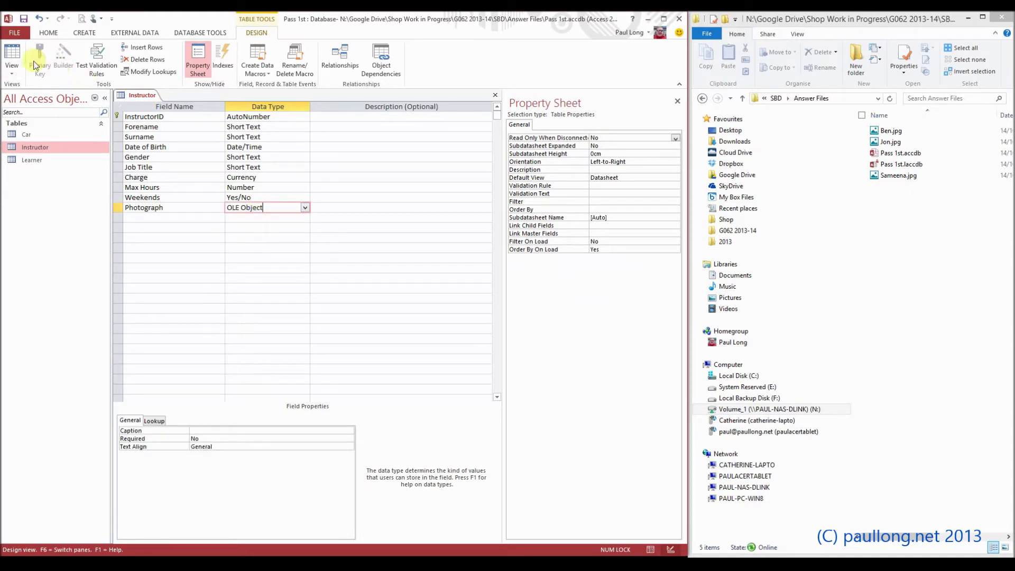
{"action": "left_click", "coordinate": [11, 53]}
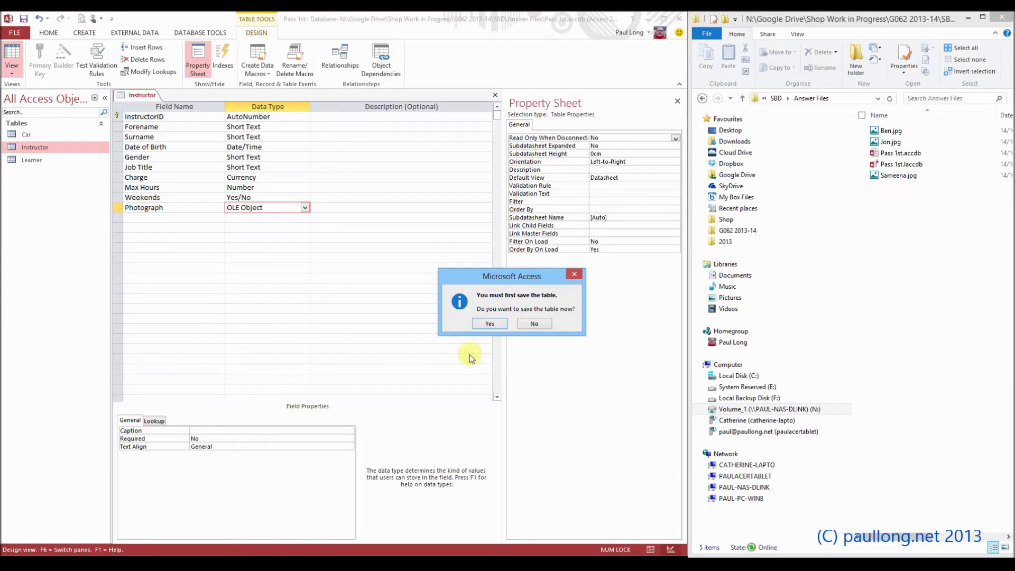
{"action": "left_click", "coordinate": [490, 324]}
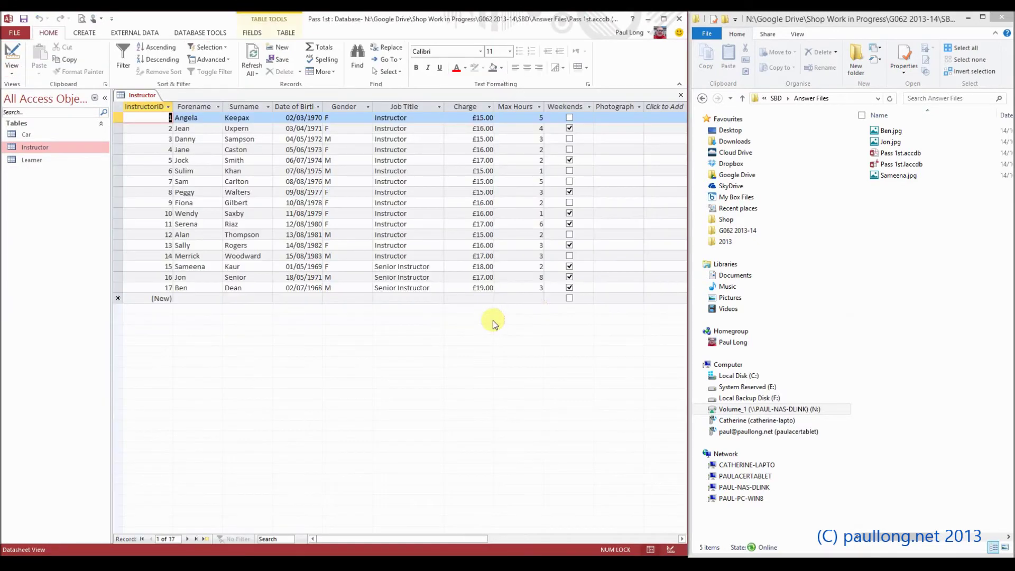
Bring the Answer Files folder forward, clear its file selection and open its empty-area context menu
{"action": "left_click", "coordinate": [619, 117]}
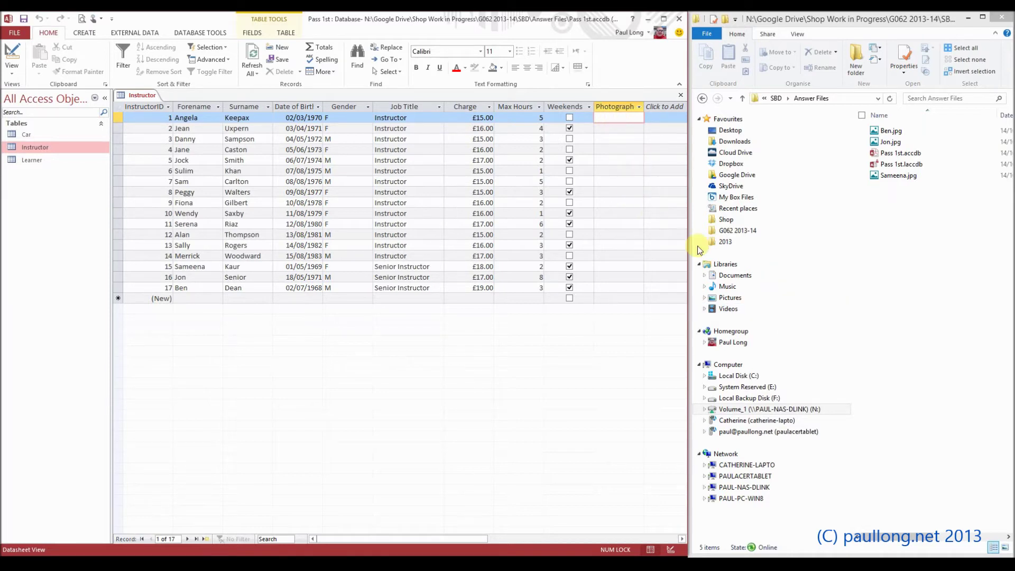
{"action": "left_click", "coordinate": [913, 248]}
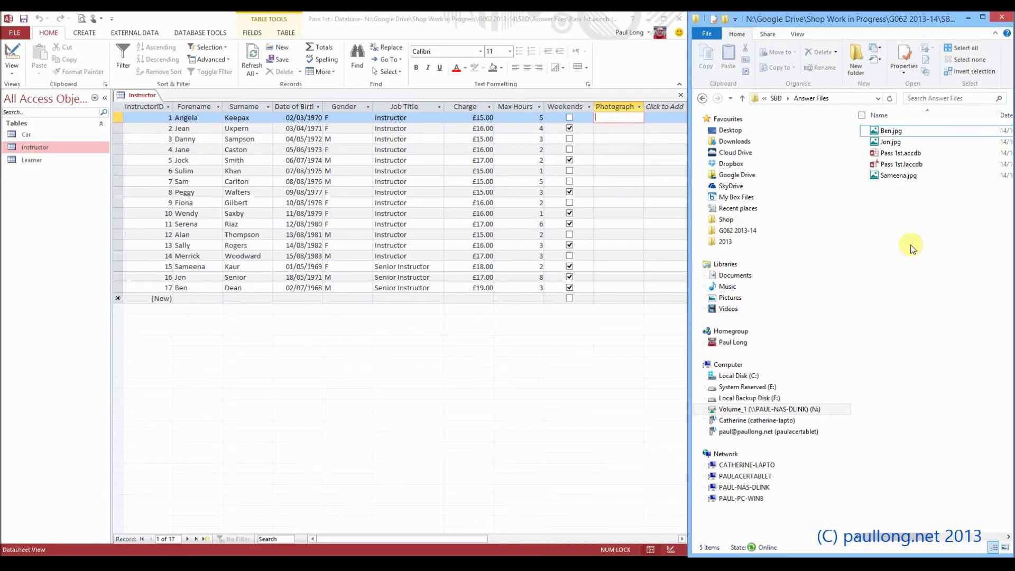
{"action": "left_click", "coordinate": [888, 131]}
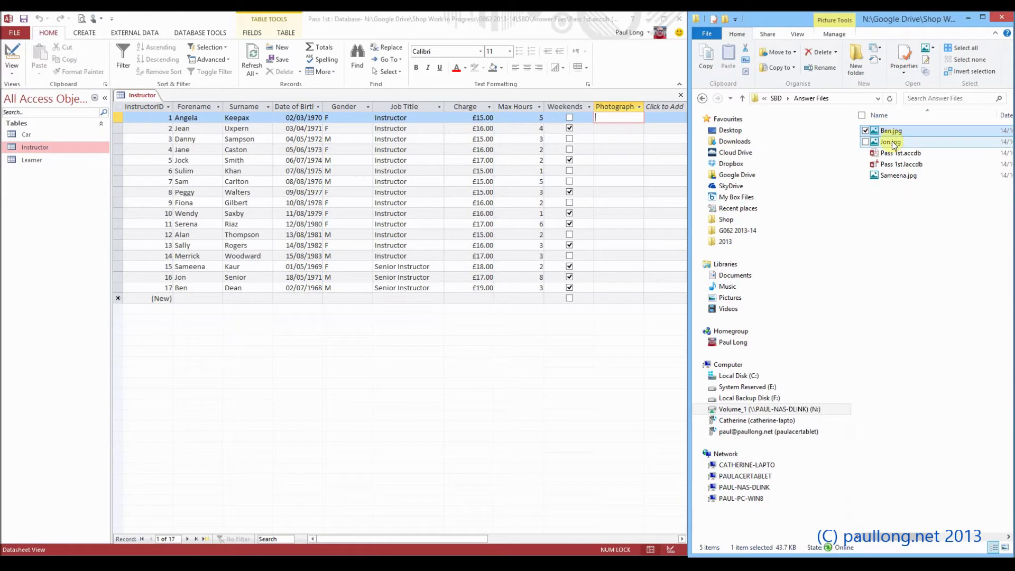
{"action": "left_click", "coordinate": [899, 176]}
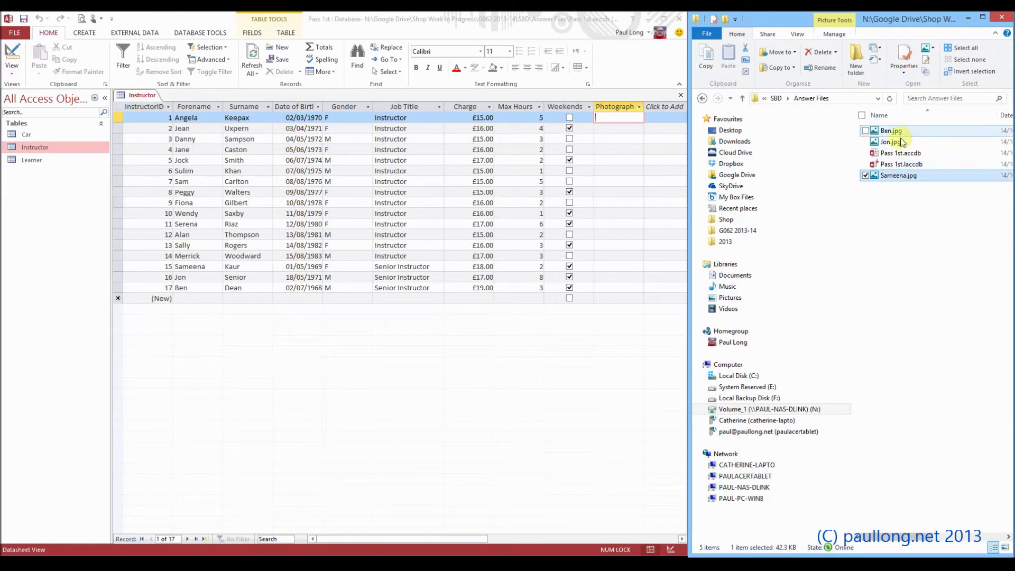
{"action": "left_click", "coordinate": [897, 217]}
{"action": "right_click", "coordinate": [898, 216]}
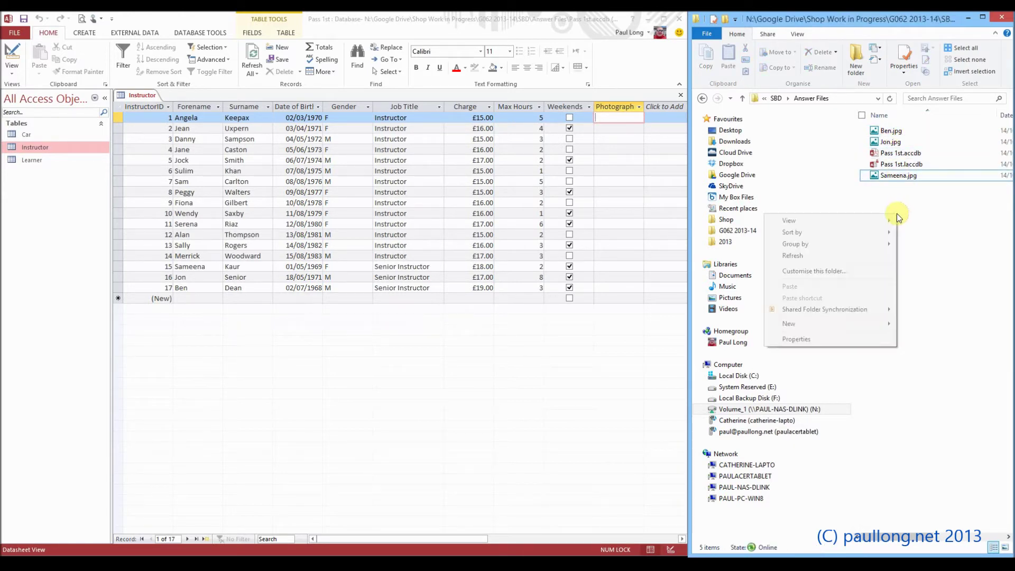
Create a new folder named Instructor Photos in Answer Files
{"action": "mouse_move", "coordinate": [804, 323]}
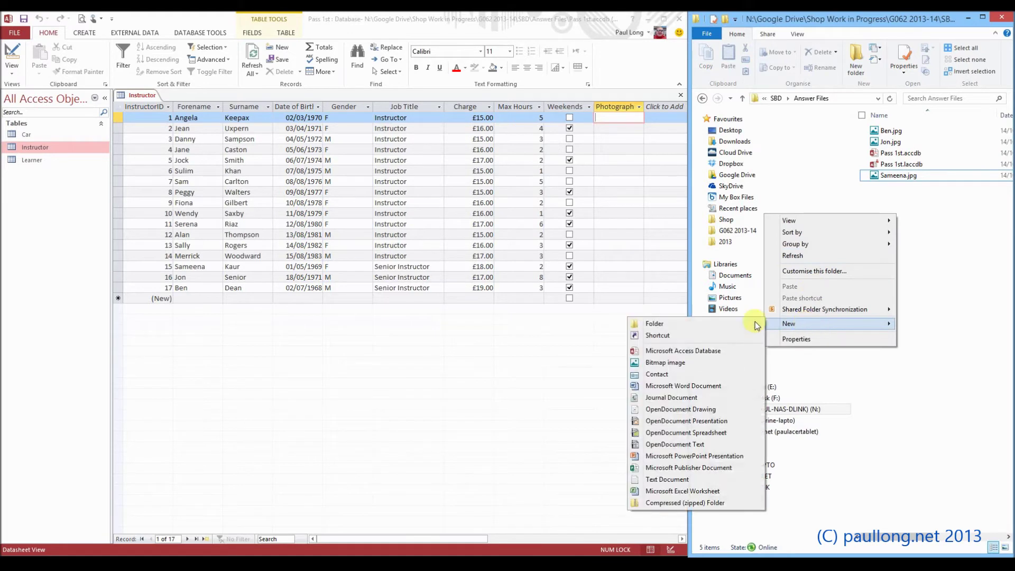
{"action": "left_click", "coordinate": [720, 324]}
{"action": "type", "text": "In"}
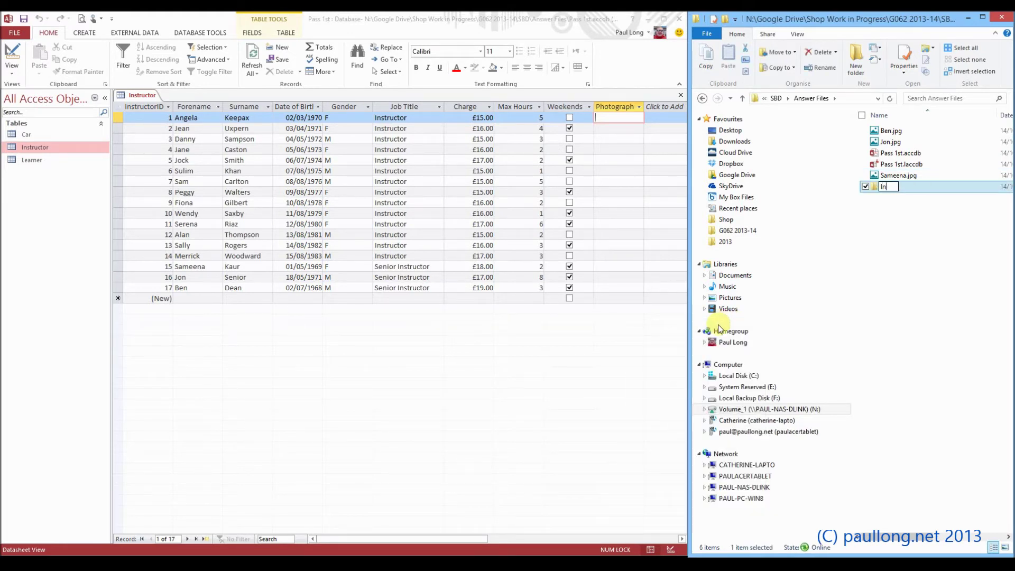
{"action": "type", "text": "structor Photos"}
{"action": "key", "text": "Return"}
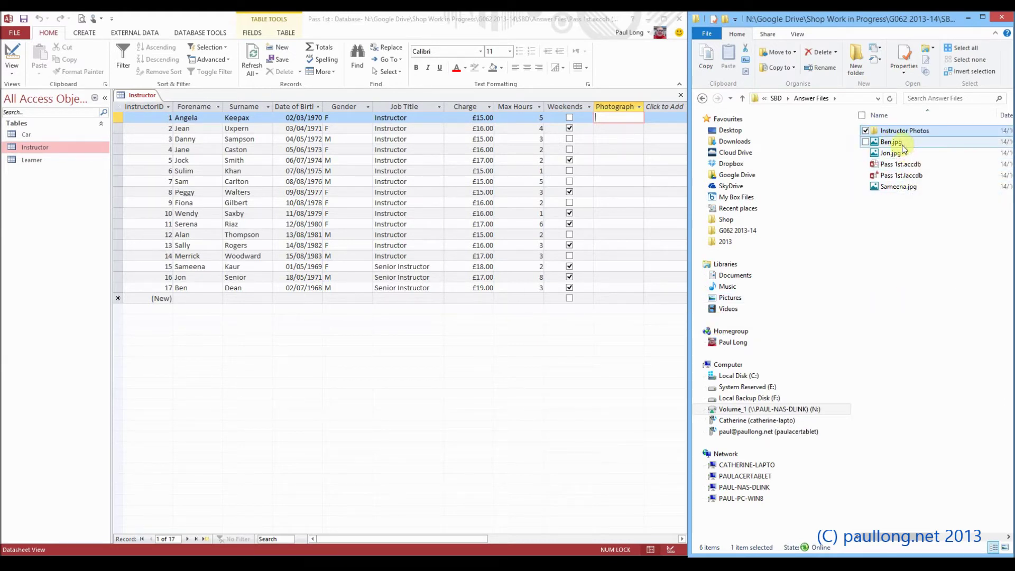
Move Ben.jpg, Jon.jpg and Sameena.jpg into Instructor Photos and open that folder
{"action": "left_click", "coordinate": [891, 141]}
{"action": "left_click", "coordinate": [902, 157], "text": "ctrl"}
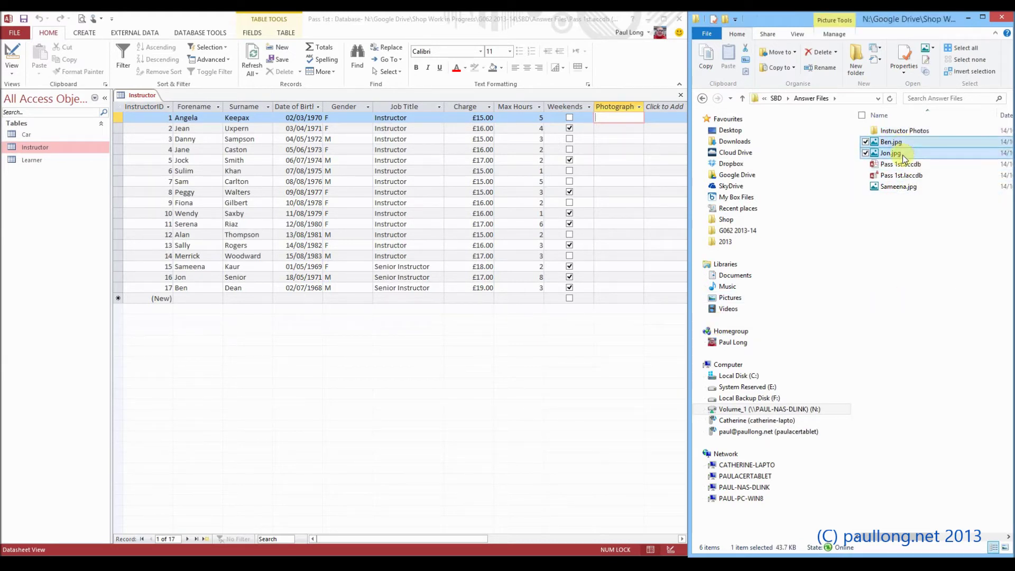
{"action": "left_click", "coordinate": [899, 186], "text": "ctrl"}
{"action": "left_click_drag", "start_coordinate": [902, 143], "coordinate": [905, 133]}
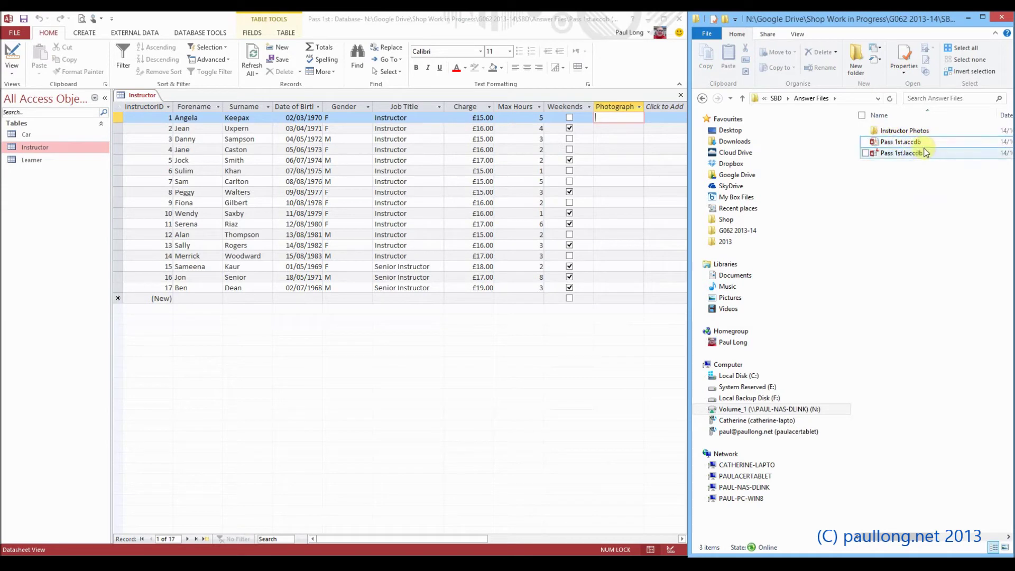
{"action": "double_click", "coordinate": [924, 132]}
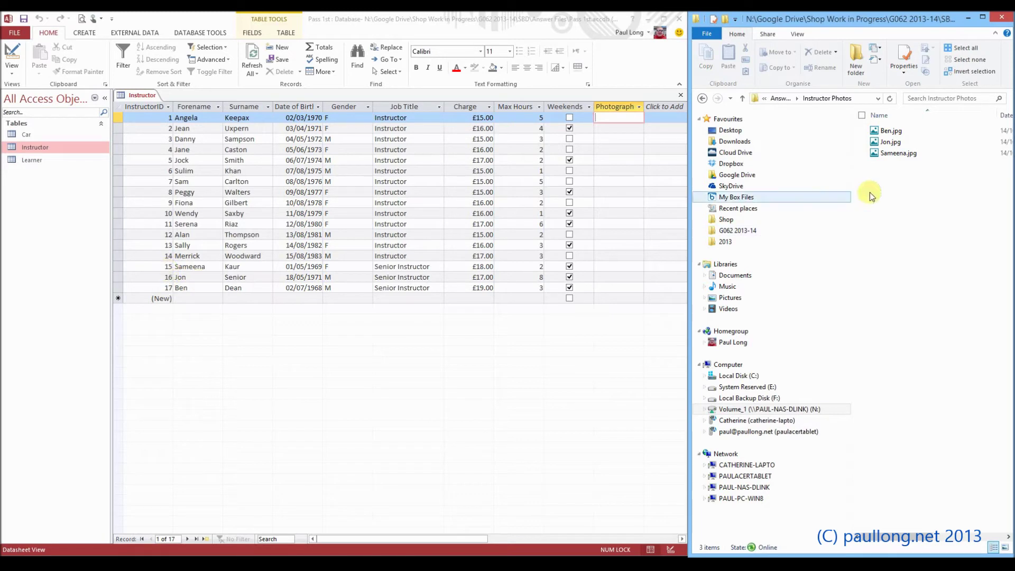
Rename Sameena.jpg to 15.jpg and Jon.jpg to 16.jpg
{"action": "left_click", "coordinate": [898, 153]}
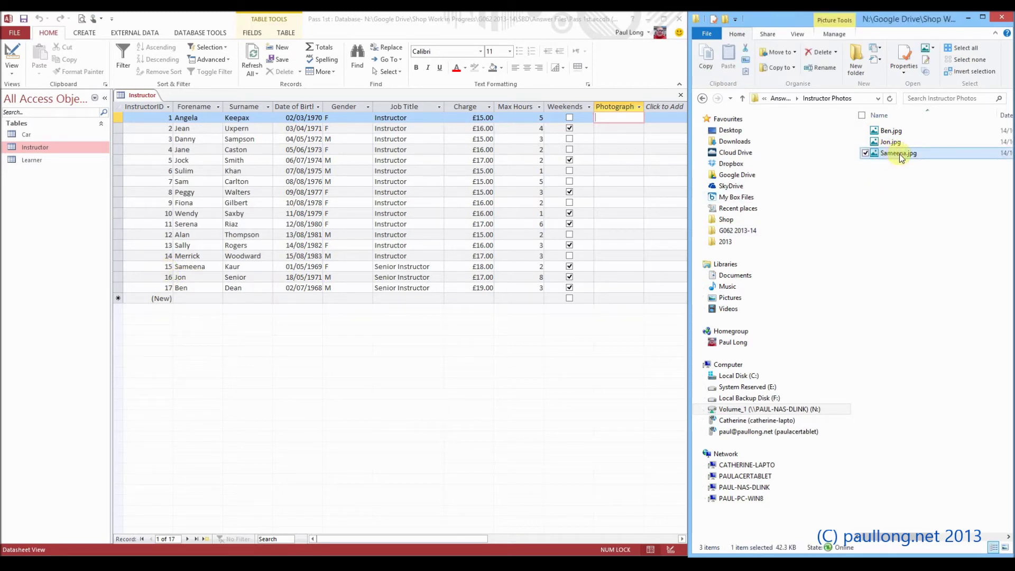
{"action": "left_click", "coordinate": [900, 155]}
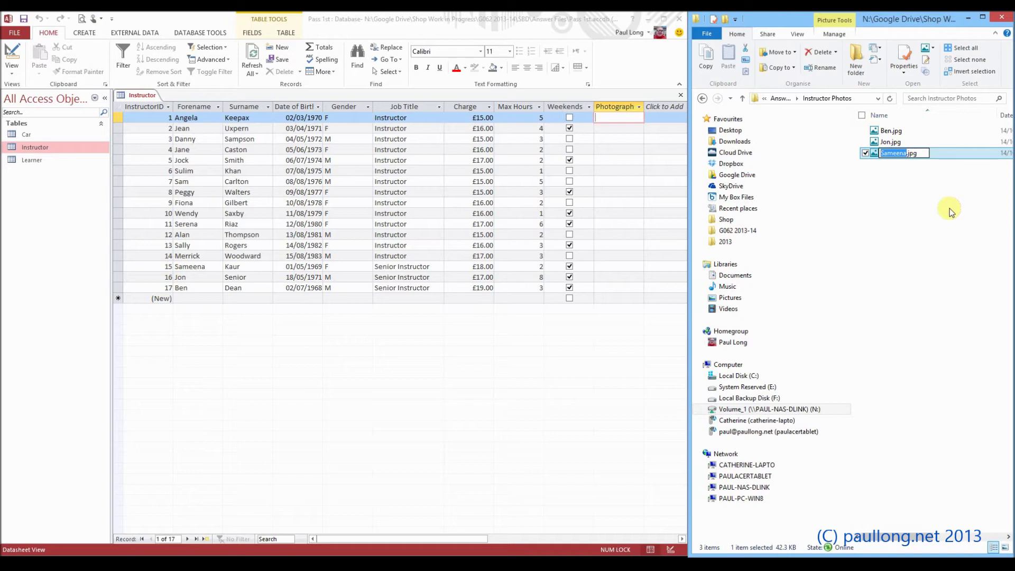
{"action": "type", "text": "15"}
{"action": "left_click", "coordinate": [890, 142]}
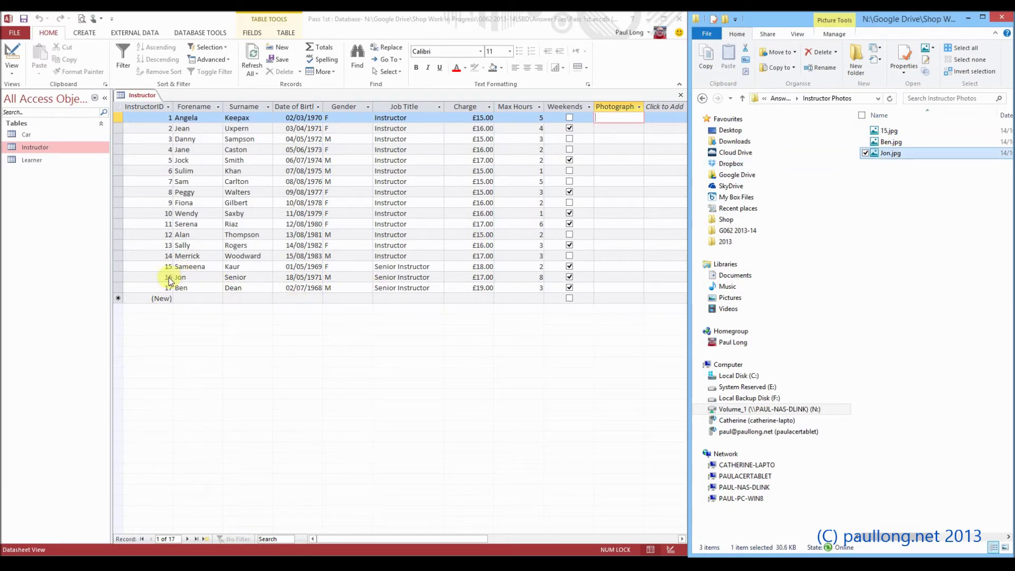
{"action": "left_click", "coordinate": [890, 153]}
{"action": "type", "text": "16"}
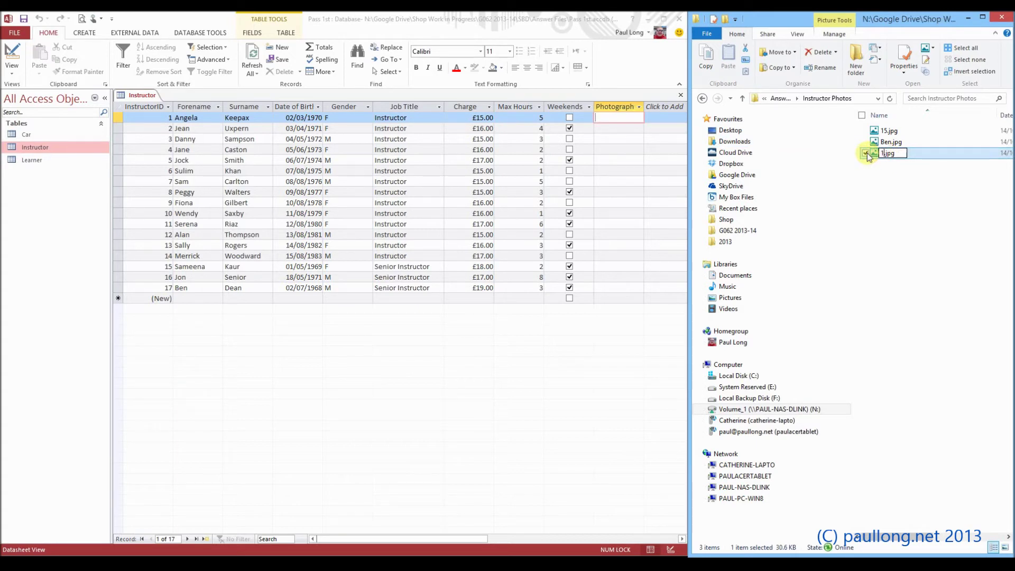
{"action": "key", "text": "Return"}
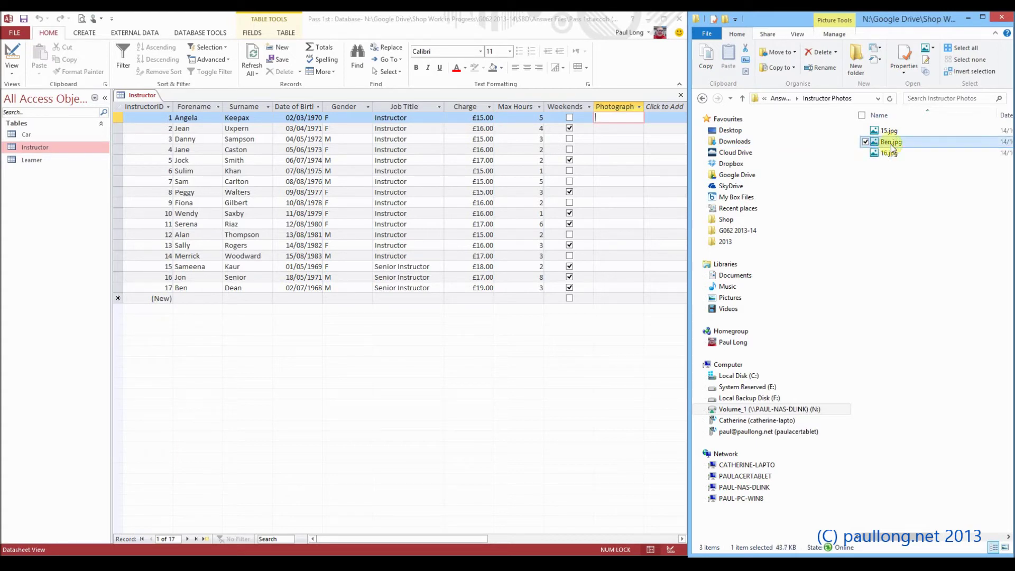
Rename Ben.jpg to 17.jpg, then select all three renamed photos
{"action": "left_click", "coordinate": [889, 153]}
{"action": "left_click", "coordinate": [890, 152]}
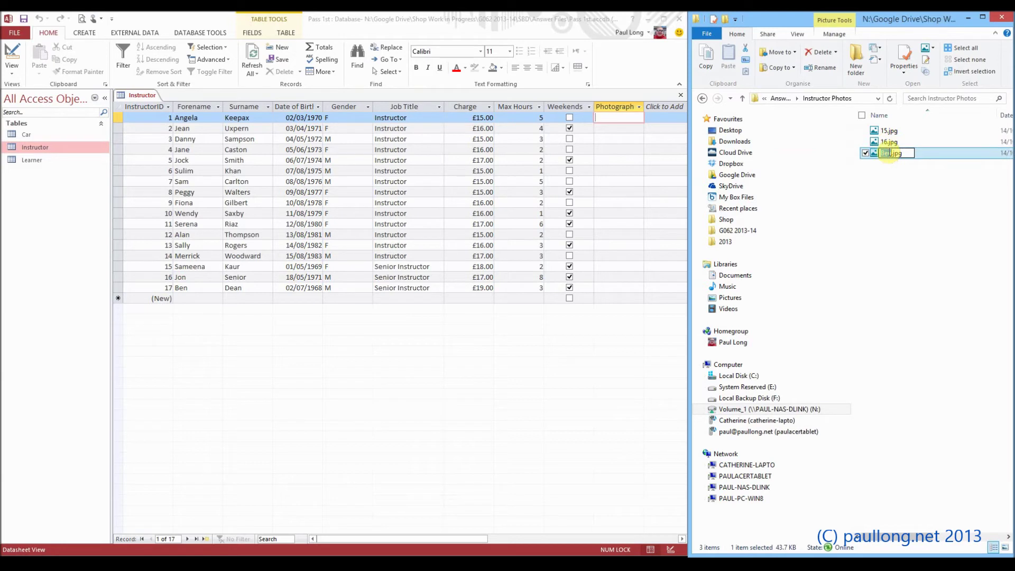
{"action": "type", "text": "17"}
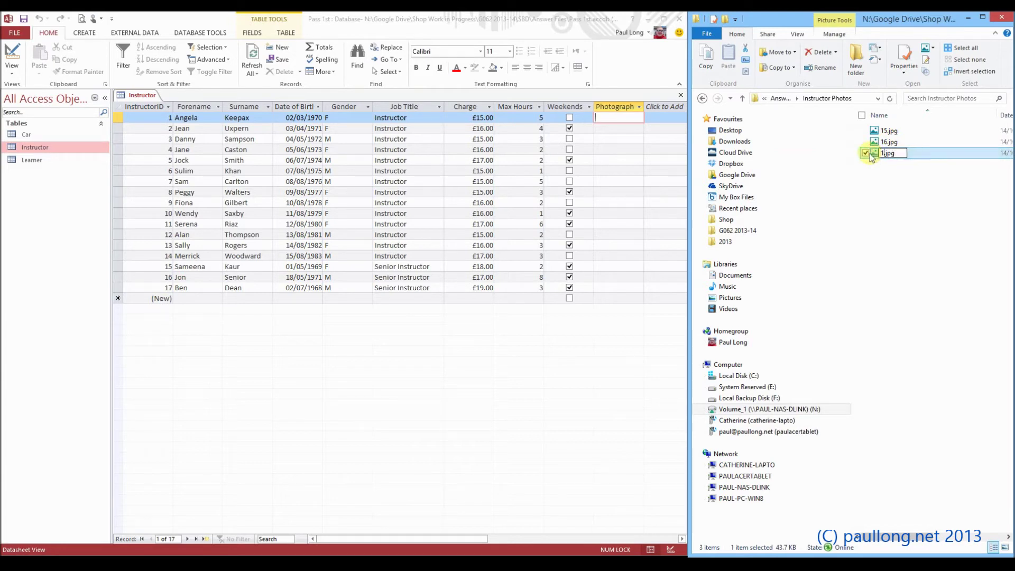
{"action": "key", "text": "Return"}
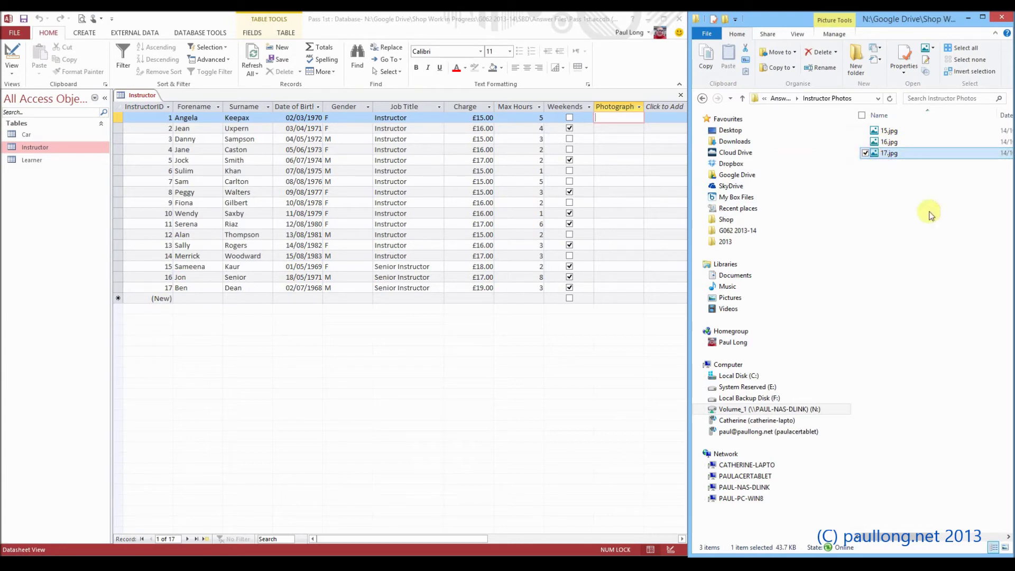
{"action": "left_click", "coordinate": [924, 184]}
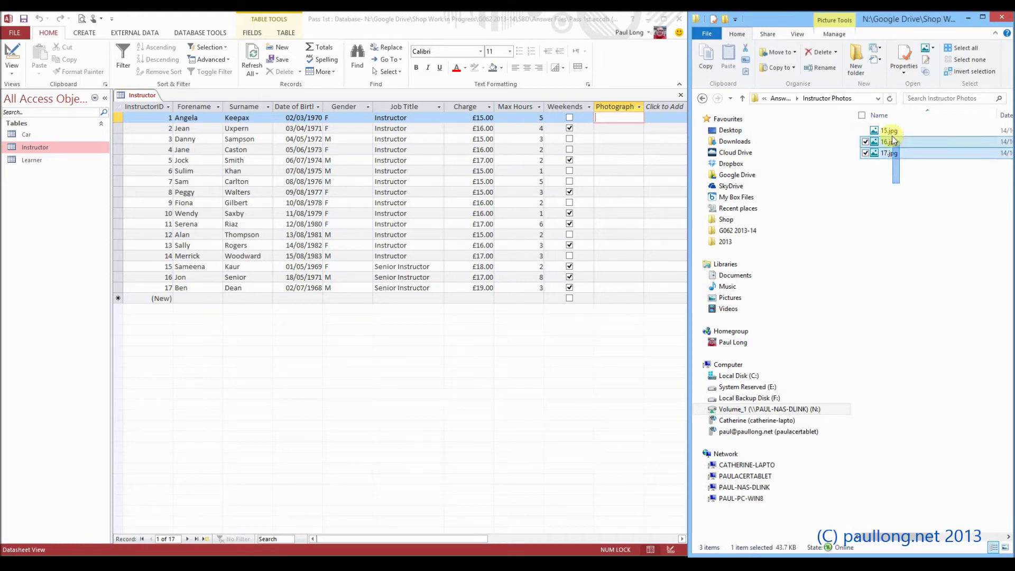
{"action": "left_click_drag", "start_coordinate": [893, 140], "coordinate": [893, 135]}
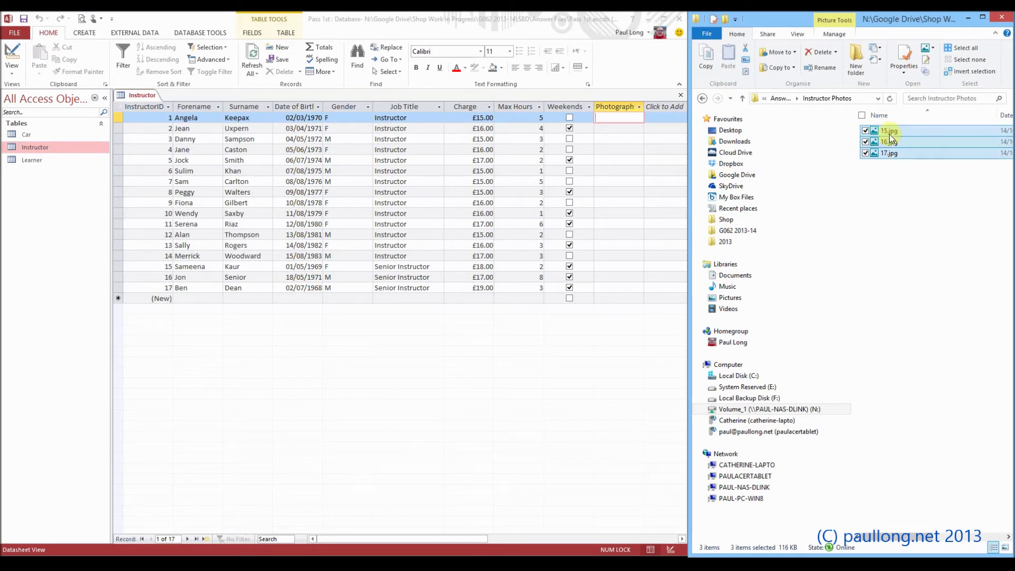
Set the Image Format on SnipClik's Store settings to Bmp and save the configuration
{"action": "right_click", "coordinate": [890, 136]}
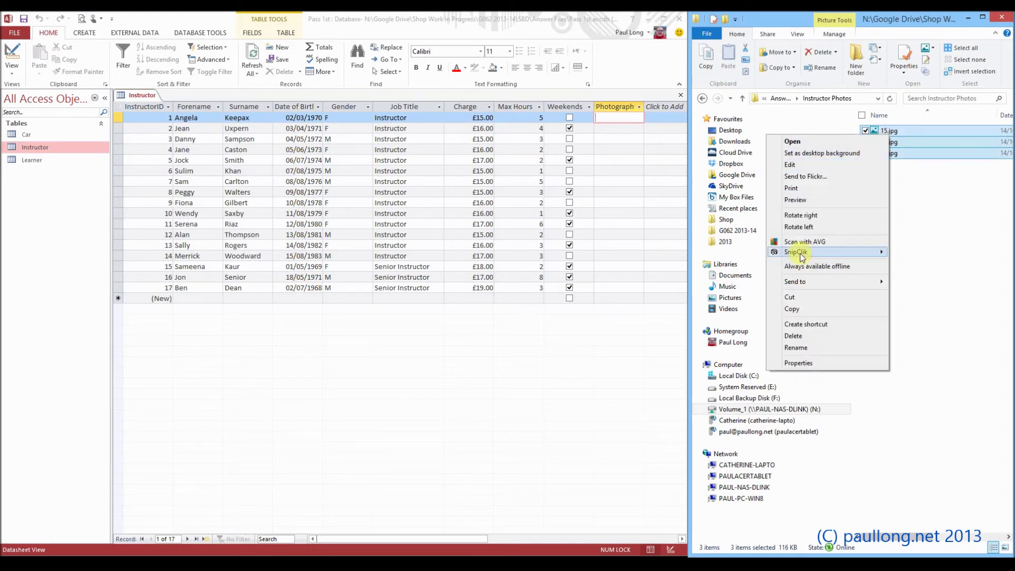
{"action": "mouse_move", "coordinate": [821, 258]}
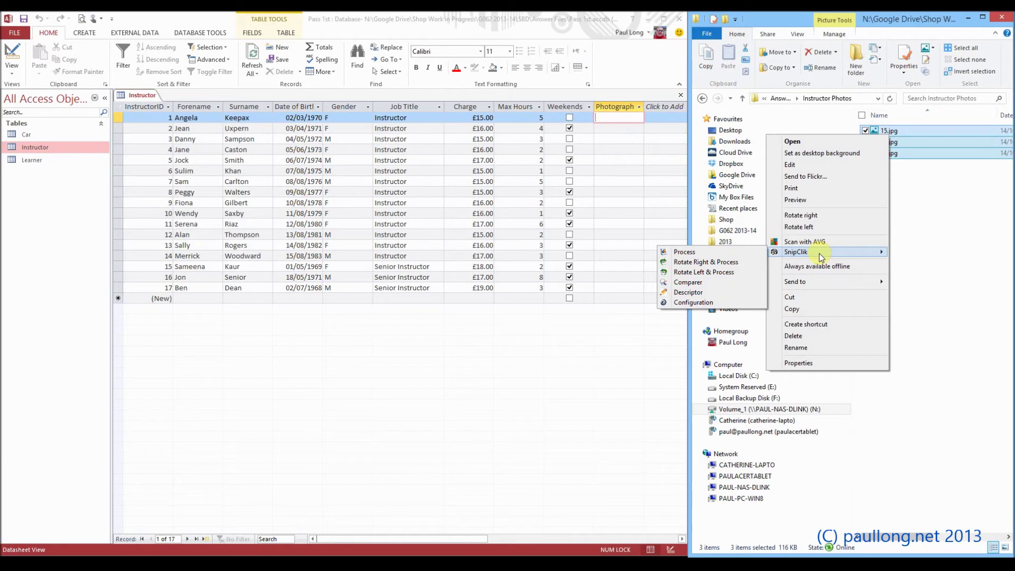
{"action": "left_click", "coordinate": [693, 302]}
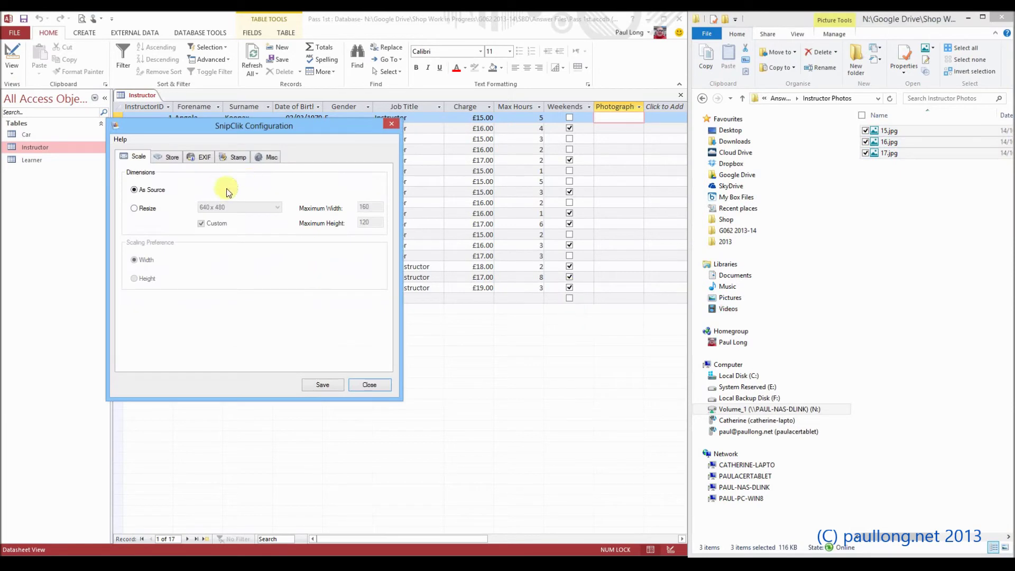
{"action": "left_click", "coordinate": [170, 160]}
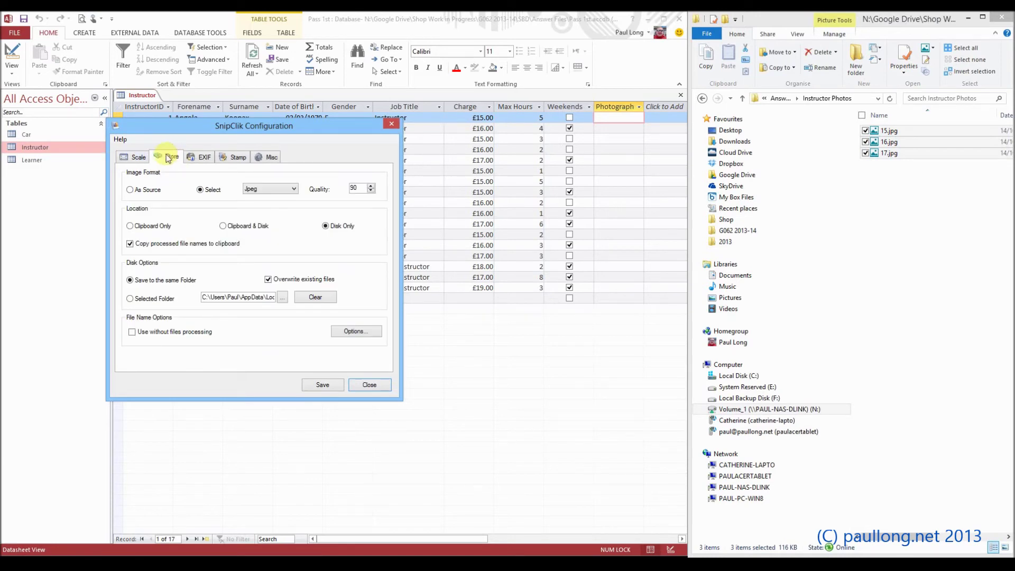
{"action": "left_click", "coordinate": [278, 189]}
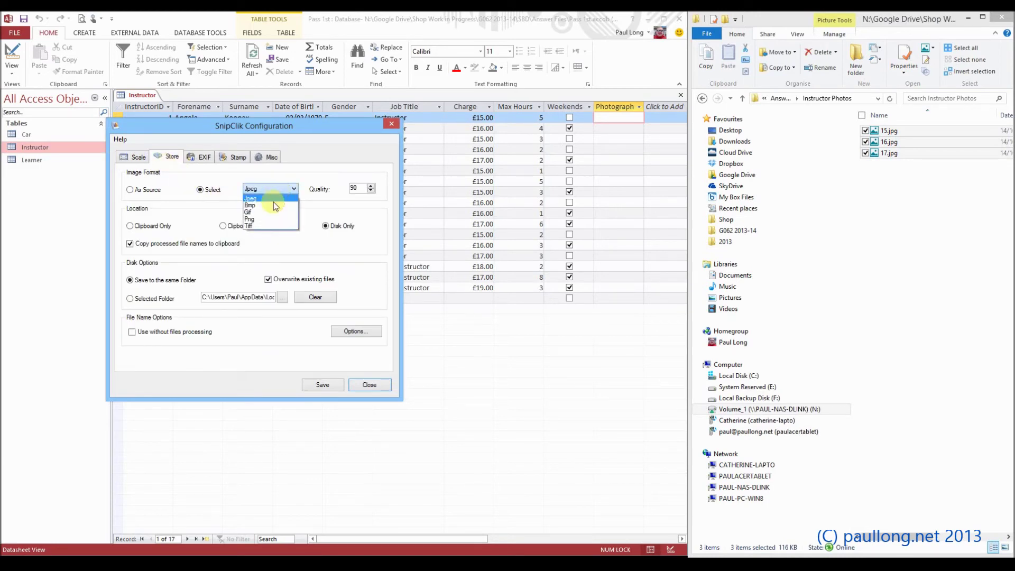
{"action": "left_click", "coordinate": [270, 205]}
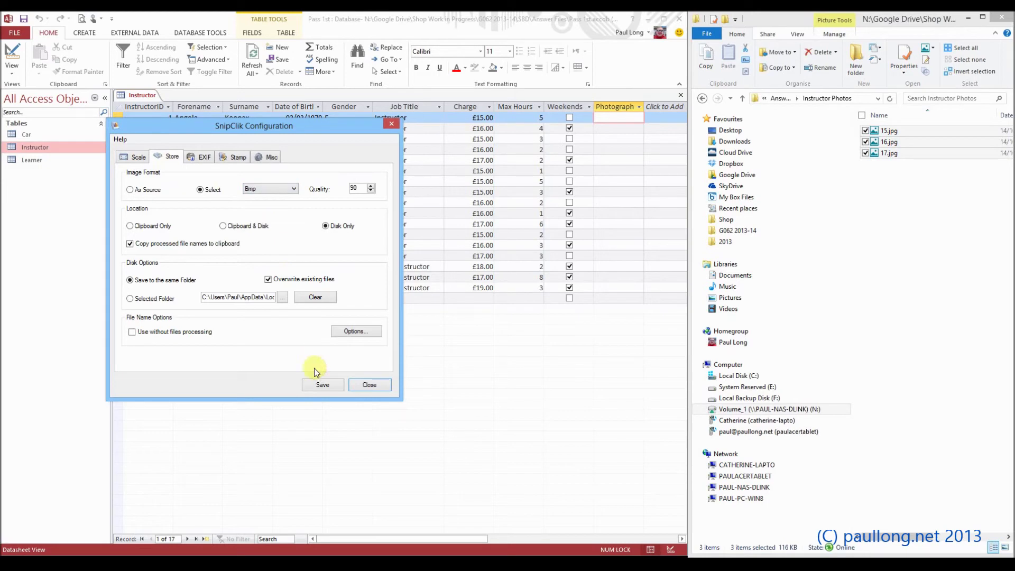
{"action": "left_click", "coordinate": [320, 385]}
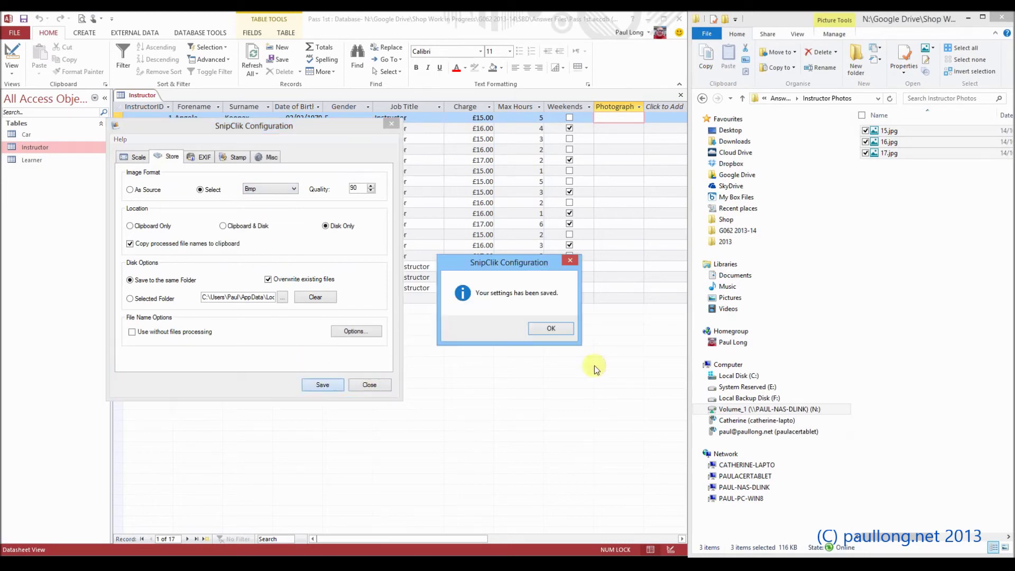
{"action": "left_click", "coordinate": [550, 329]}
{"action": "left_click", "coordinate": [369, 385]}
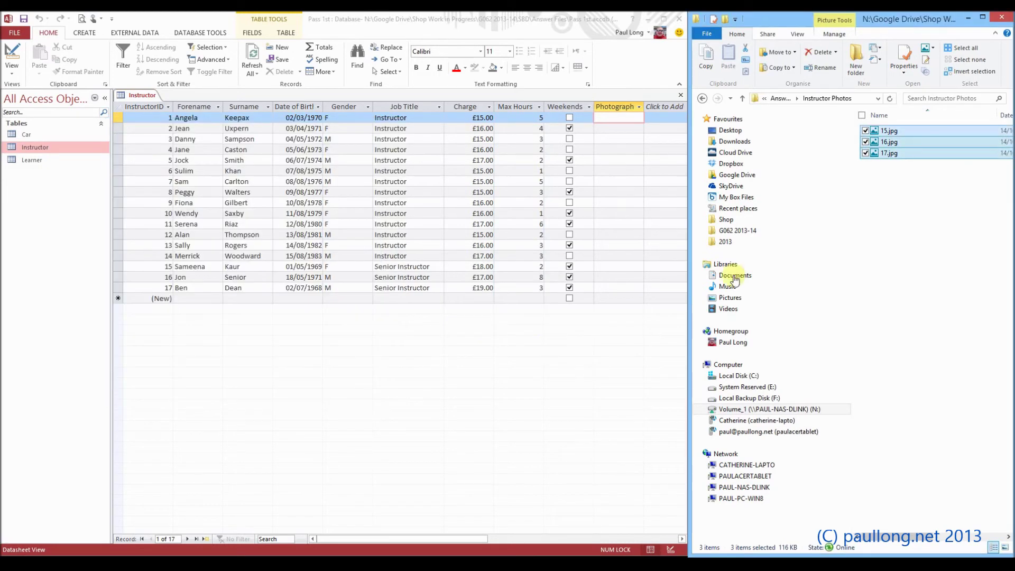
Convert the selected jpg photos to bmp files with SnipClik Process
{"action": "right_click", "coordinate": [891, 139]}
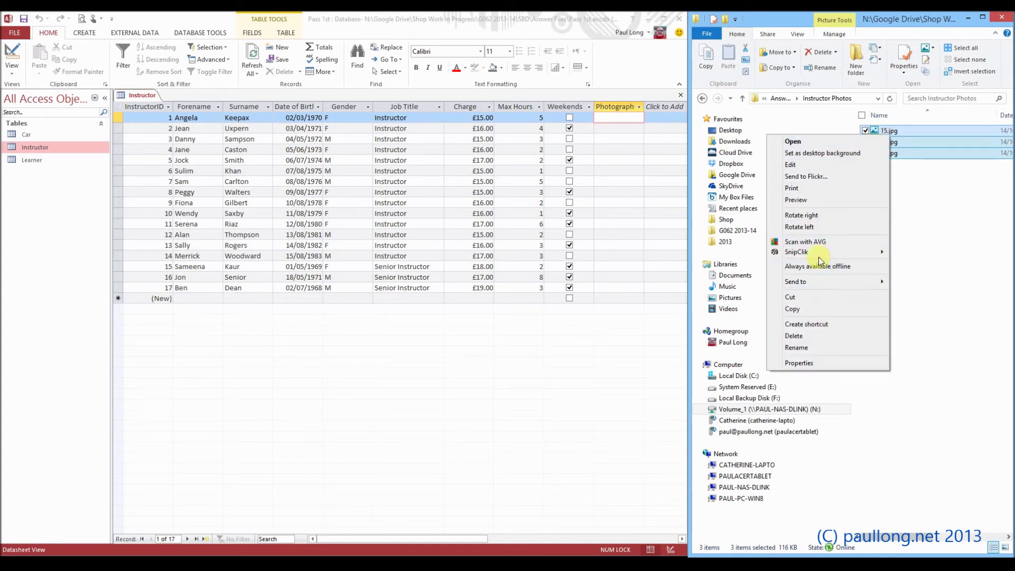
{"action": "mouse_move", "coordinate": [817, 252]}
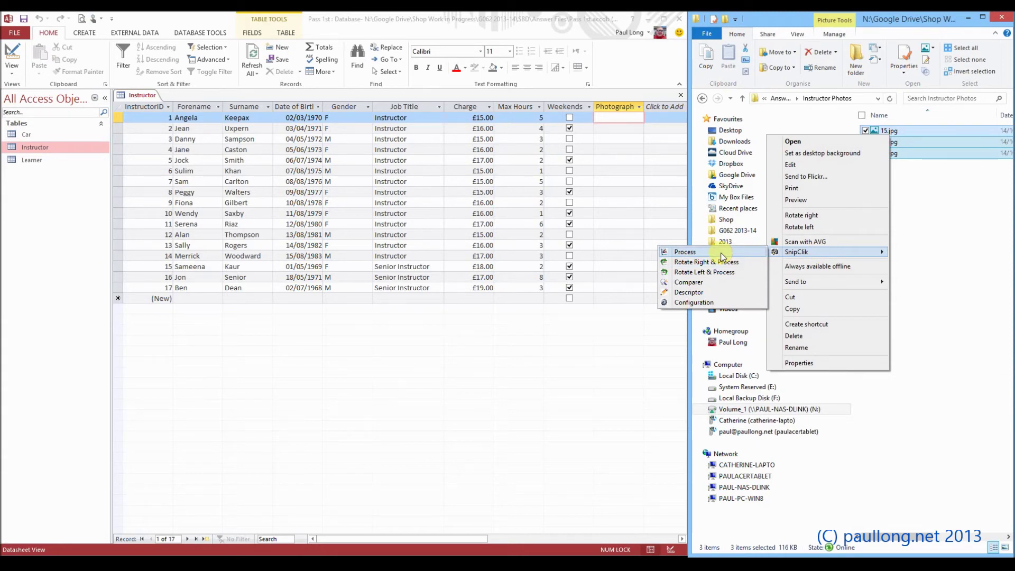
{"action": "left_click", "coordinate": [722, 254]}
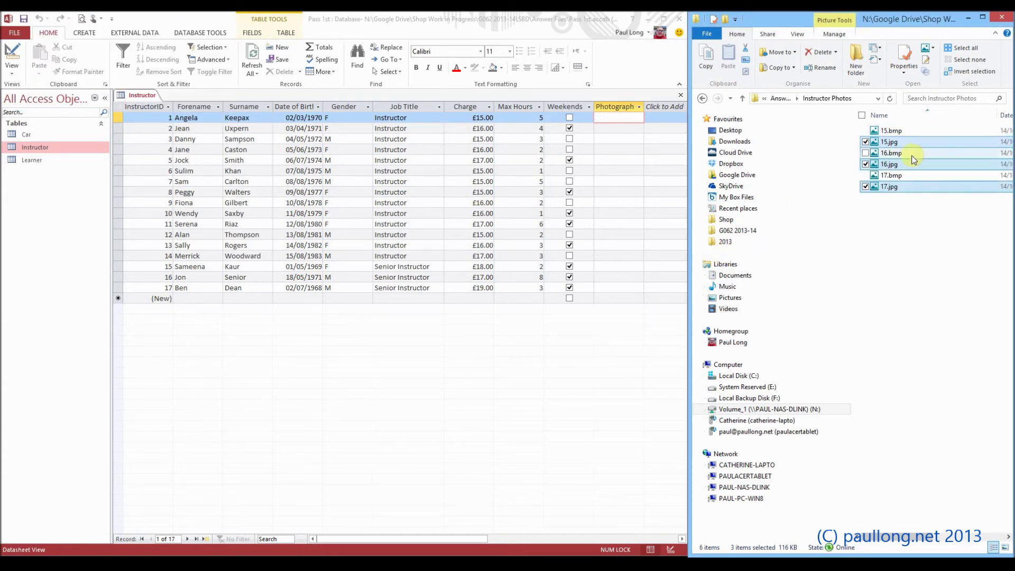
Permanently delete 15.jpg, 16.jpg and 17.jpg, leaving only the bmp copies
{"action": "left_click", "coordinate": [898, 203]}
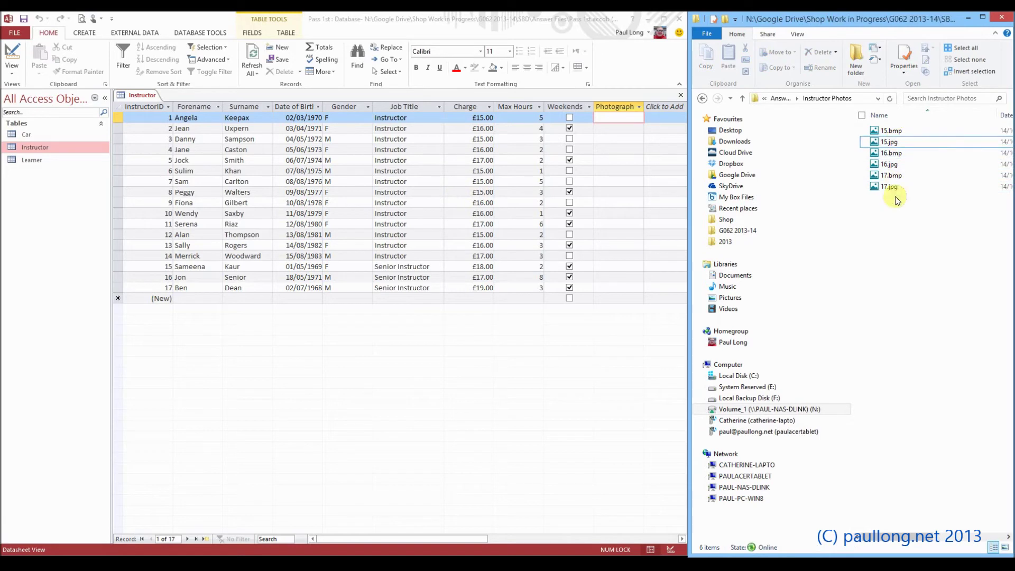
{"action": "left_click", "coordinate": [888, 142]}
{"action": "left_click", "coordinate": [890, 164], "text": "ctrl"}
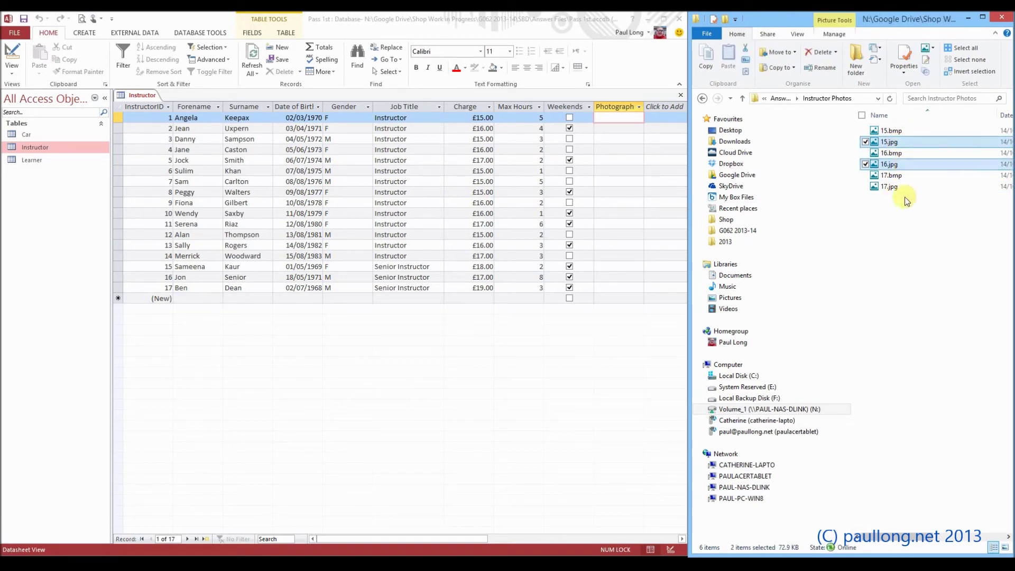
{"action": "left_click", "coordinate": [903, 188], "text": "ctrl"}
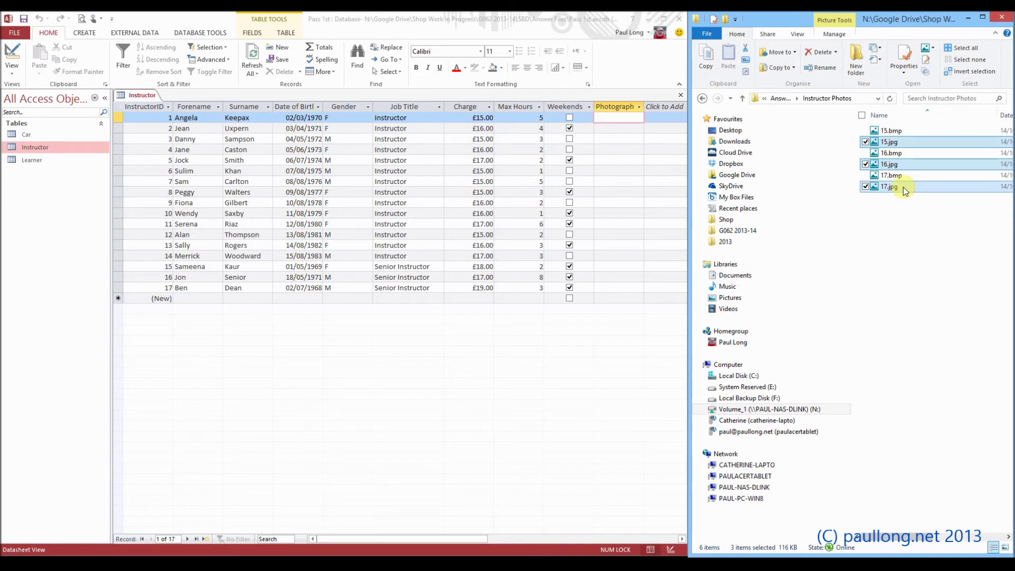
{"action": "key", "text": "Delete"}
{"action": "key", "text": "Return"}
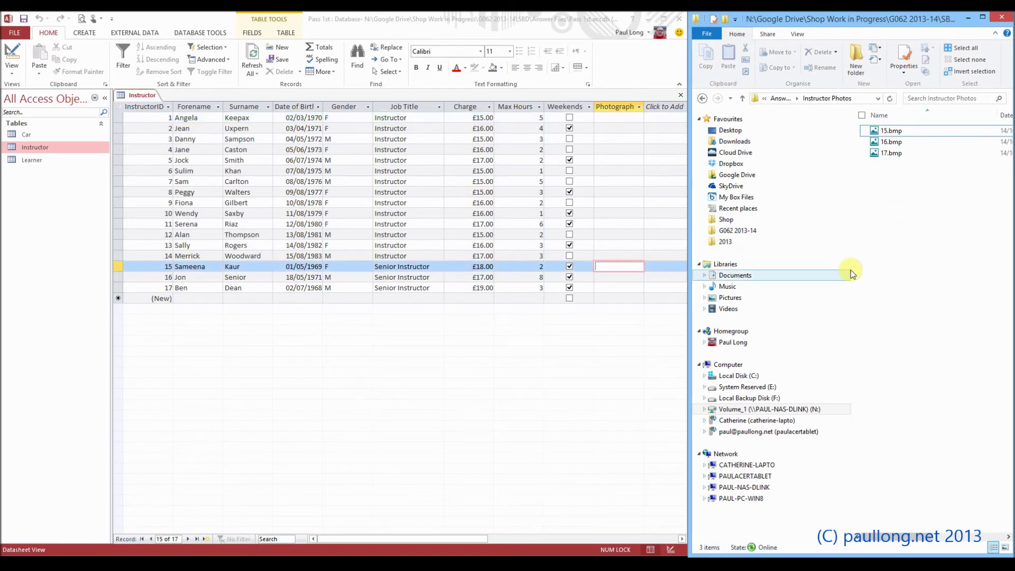
{"action": "left_click", "coordinate": [893, 132]}
Link 15.bmp from the Instructor Photos folder into record 15's Photograph field
{"action": "right_click", "coordinate": [628, 269]}
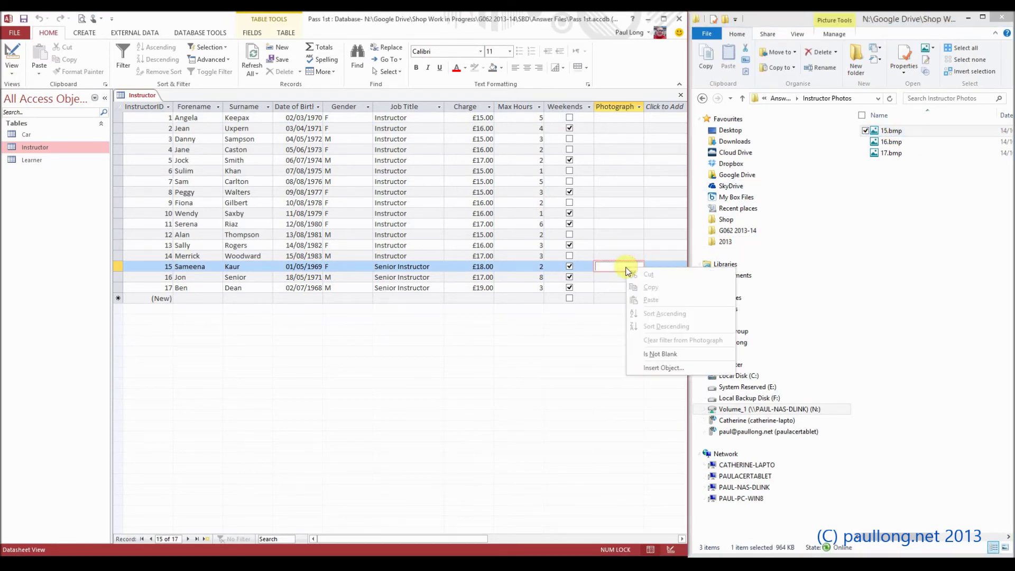
{"action": "left_click", "coordinate": [664, 369]}
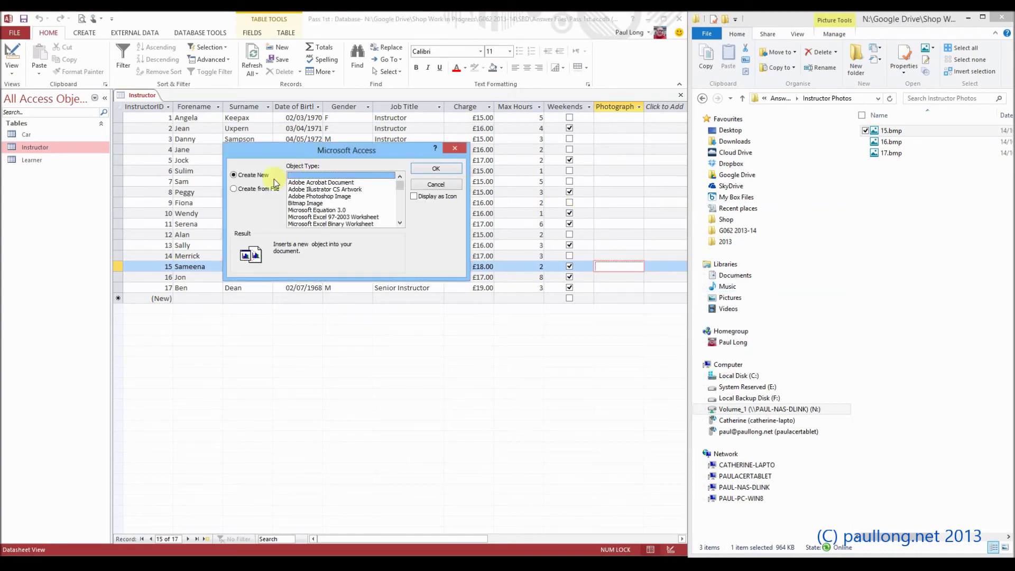
{"action": "left_click_drag", "start_coordinate": [273, 150], "coordinate": [277, 117]}
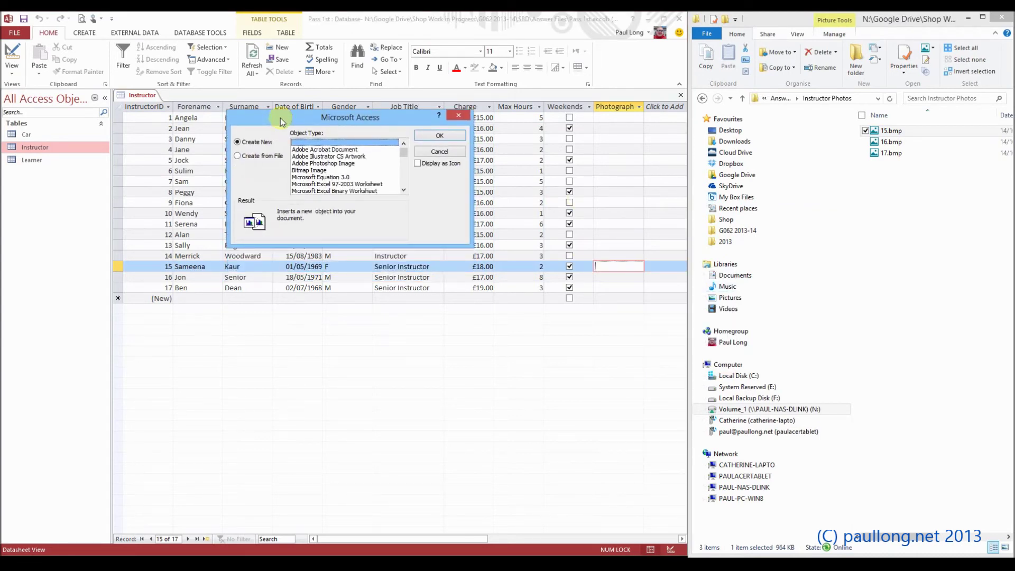
{"action": "left_click", "coordinate": [267, 158]}
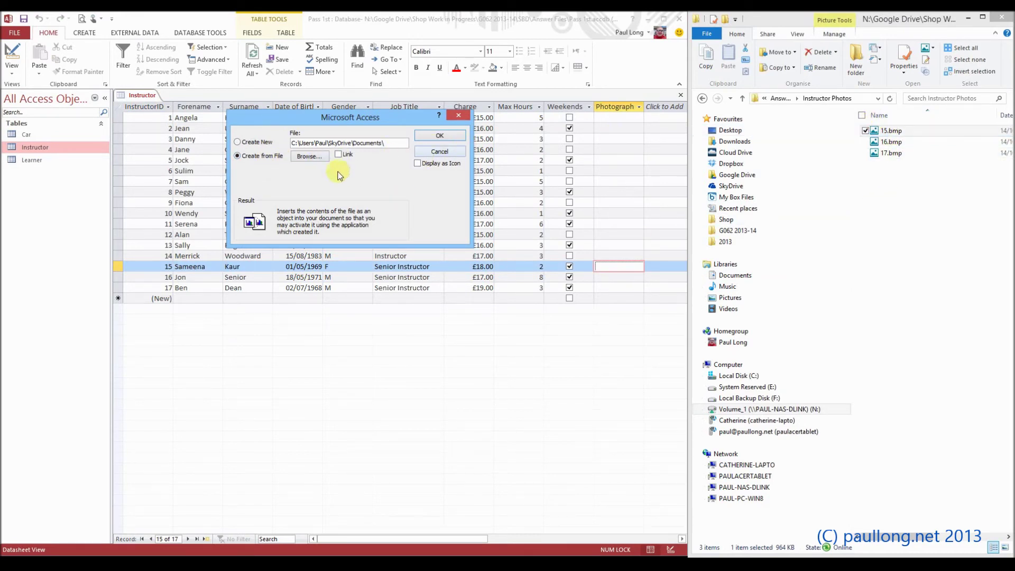
{"action": "left_click", "coordinate": [313, 155]}
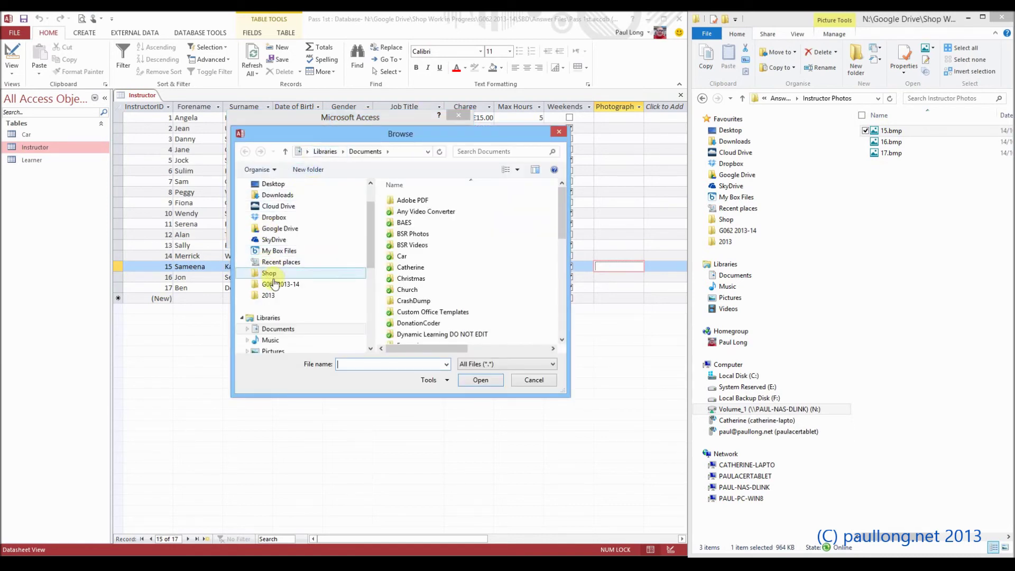
{"action": "left_click", "coordinate": [275, 284]}
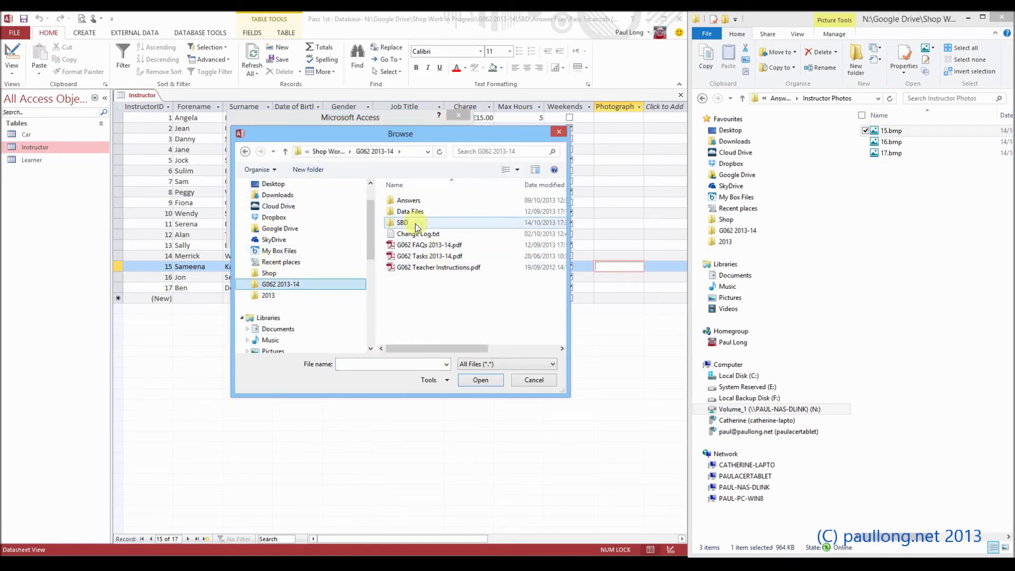
{"action": "double_click", "coordinate": [403, 223]}
{"action": "double_click", "coordinate": [417, 200]}
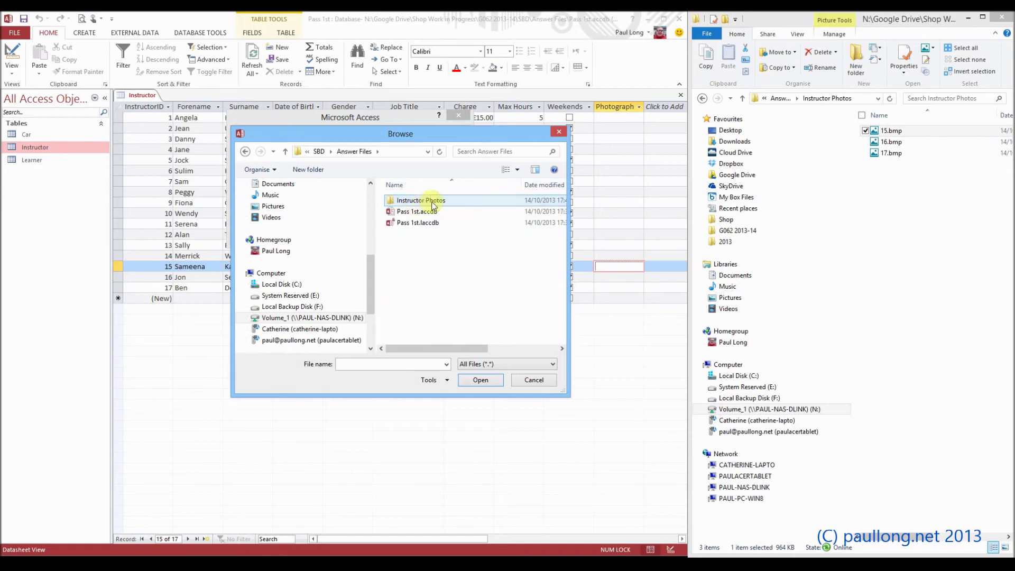
{"action": "double_click", "coordinate": [431, 201]}
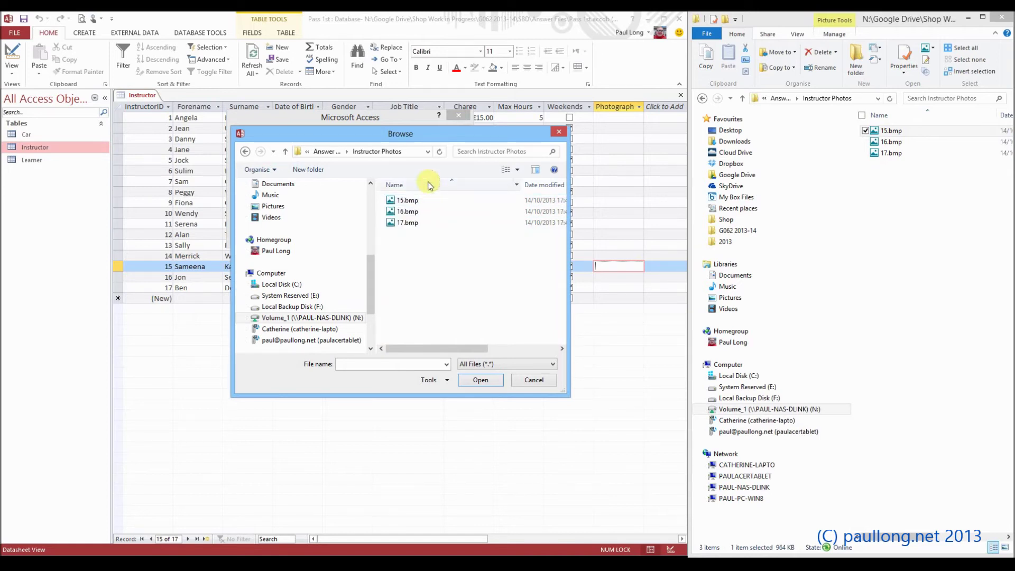
{"action": "double_click", "coordinate": [406, 200]}
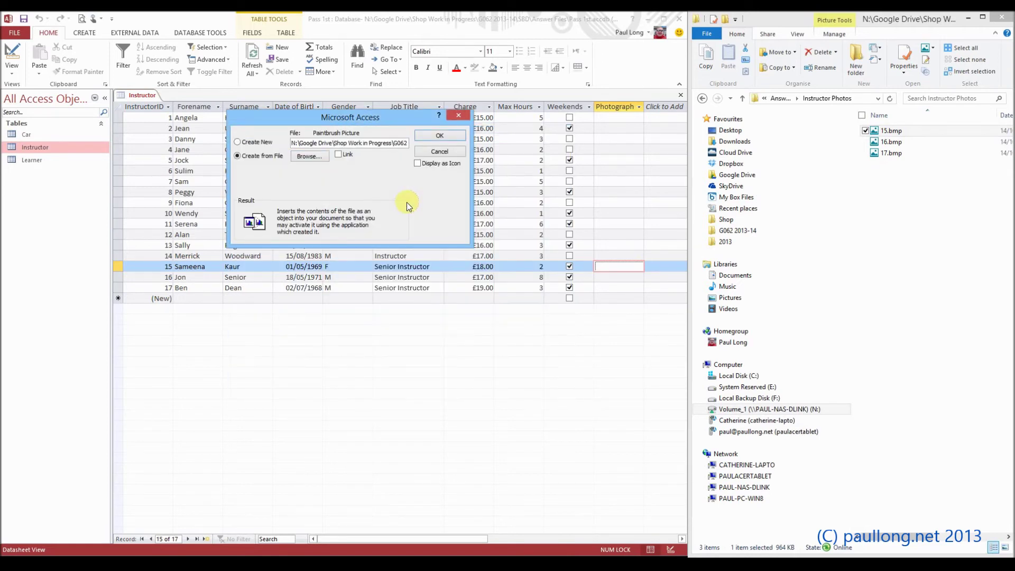
{"action": "left_click", "coordinate": [338, 154]}
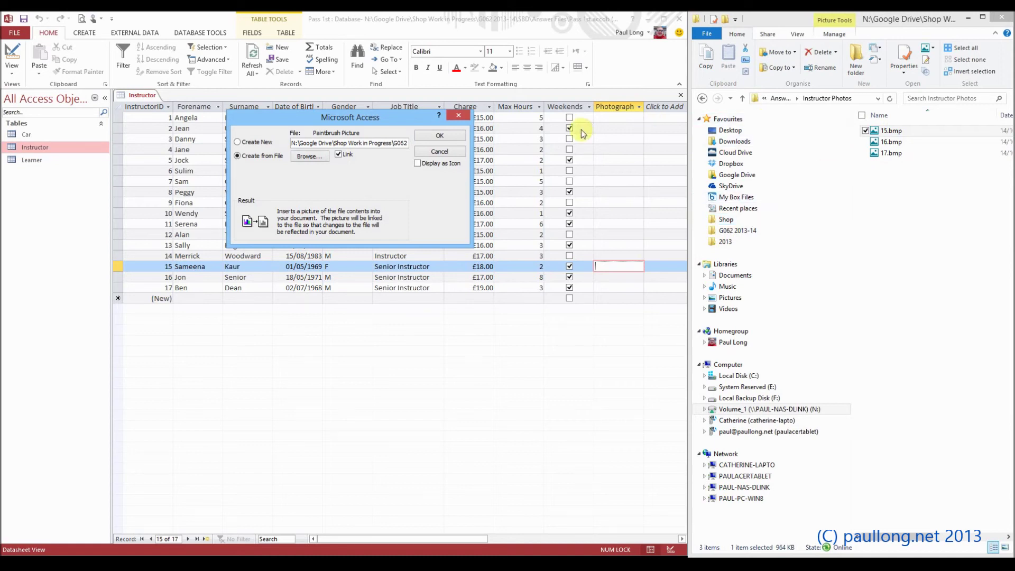
{"action": "left_click", "coordinate": [455, 139]}
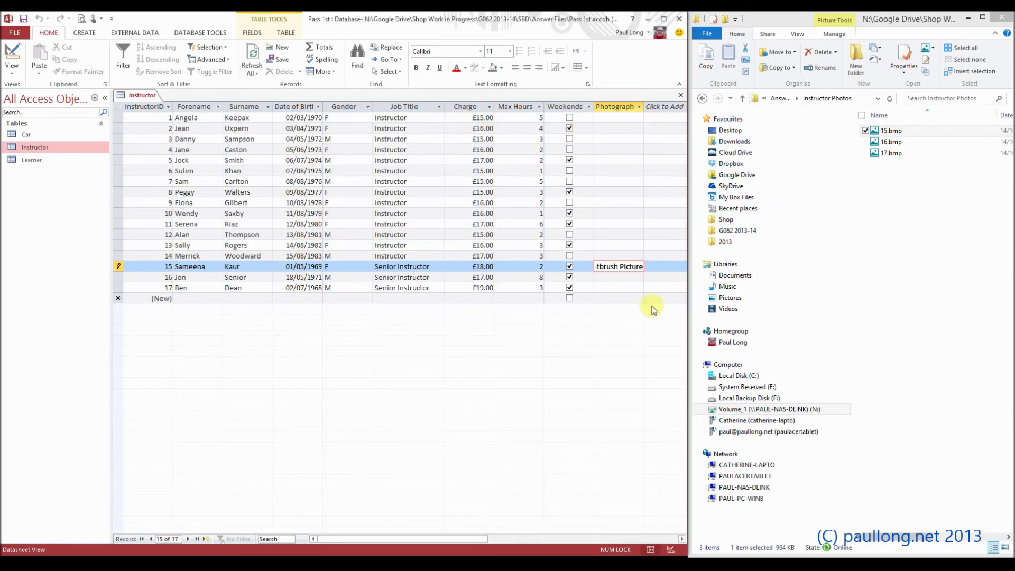
Insert the 16.bmp bitmap photo into record 16's Photograph field
{"action": "left_click", "coordinate": [623, 279]}
{"action": "left_click", "coordinate": [621, 276]}
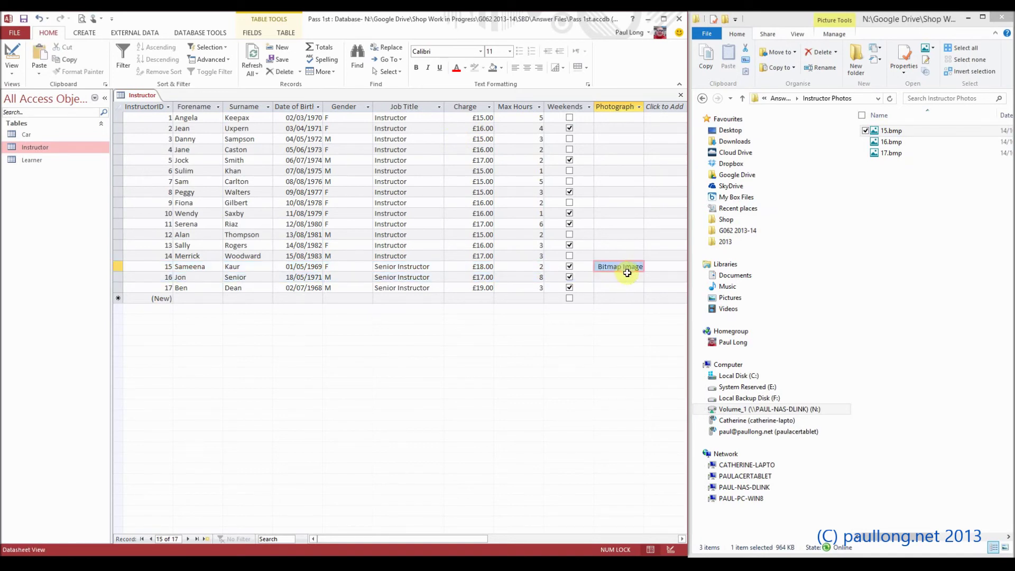
{"action": "right_click", "coordinate": [622, 280]}
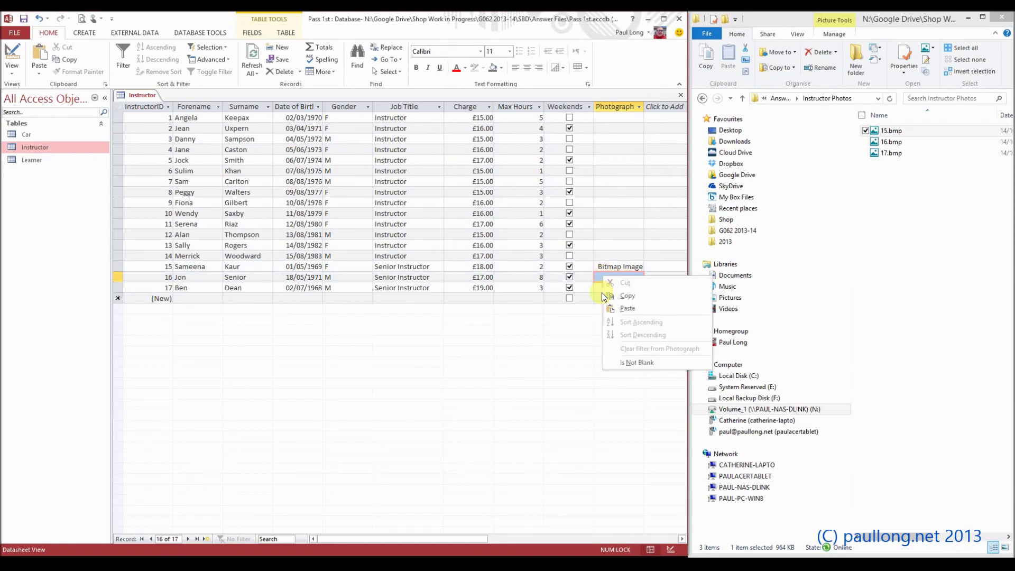
{"action": "left_click", "coordinate": [606, 281]}
{"action": "left_click", "coordinate": [609, 281]}
{"action": "right_click", "coordinate": [610, 280]}
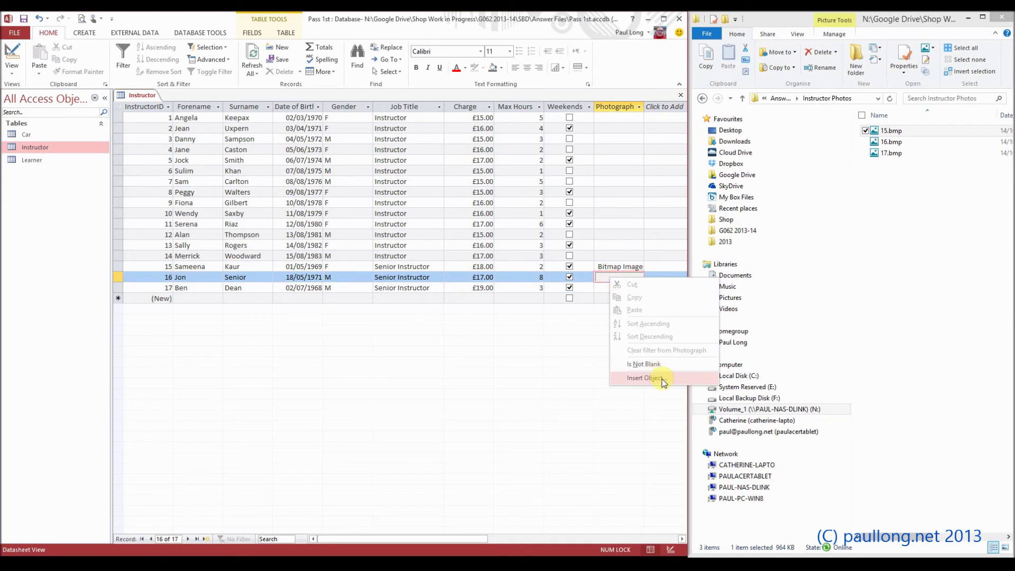
{"action": "left_click", "coordinate": [645, 378]}
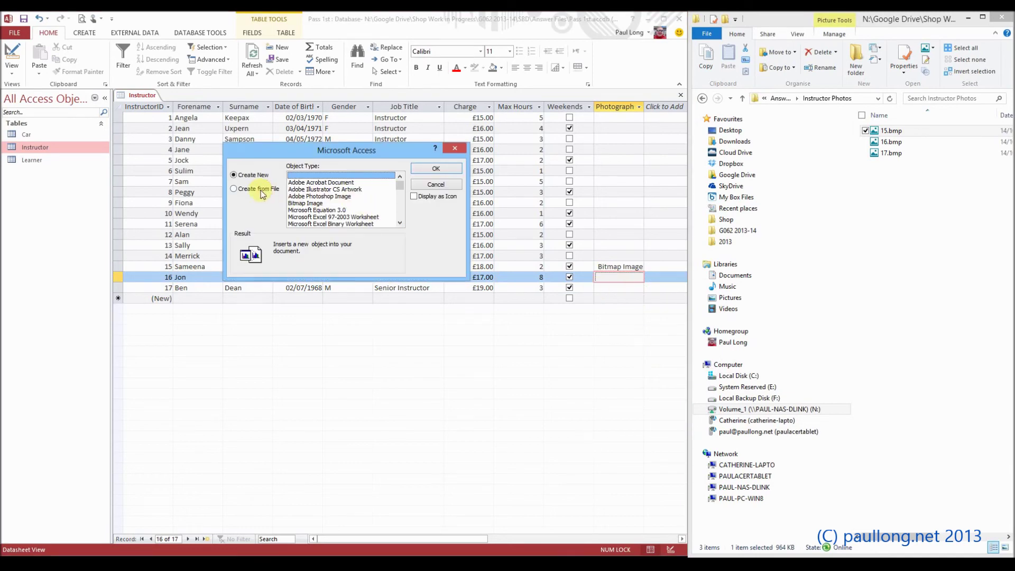
{"action": "left_click", "coordinate": [259, 188]}
{"action": "left_click", "coordinate": [306, 190]}
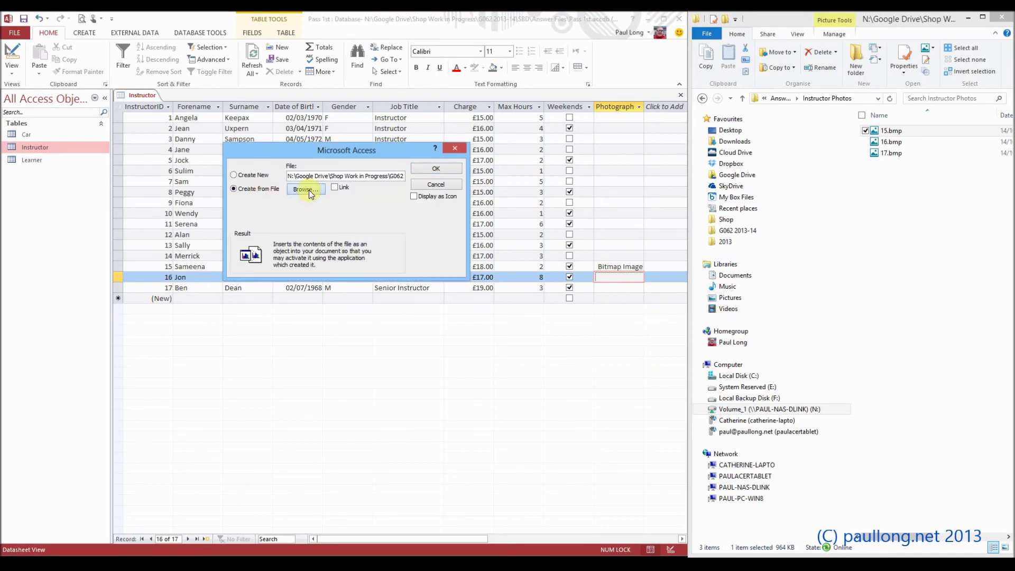
{"action": "double_click", "coordinate": [403, 246]}
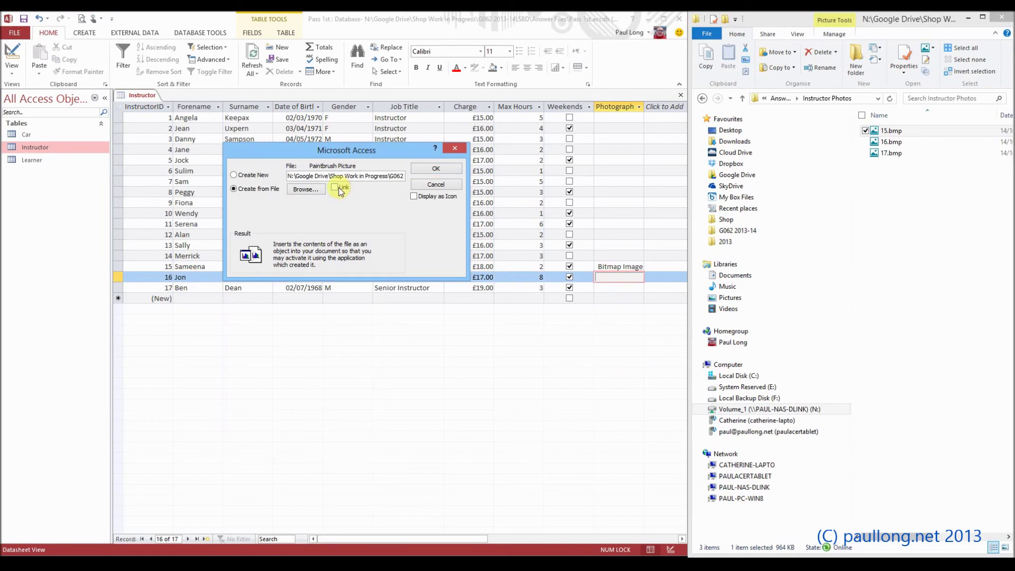
{"action": "left_click", "coordinate": [436, 168]}
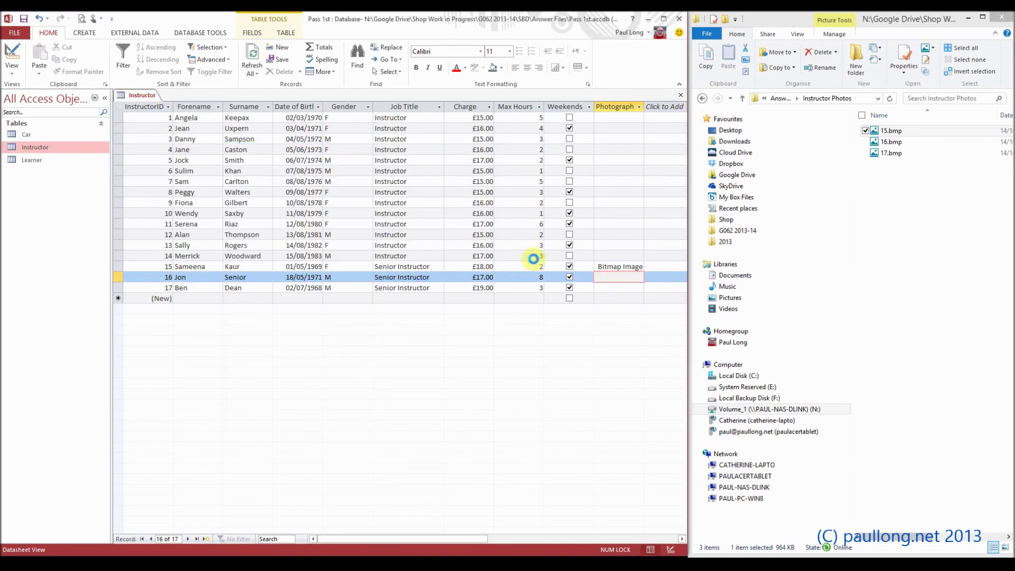
Link 17.bmp into record 17's Photograph field and save the record
{"action": "right_click", "coordinate": [613, 289]}
{"action": "left_click", "coordinate": [655, 389]}
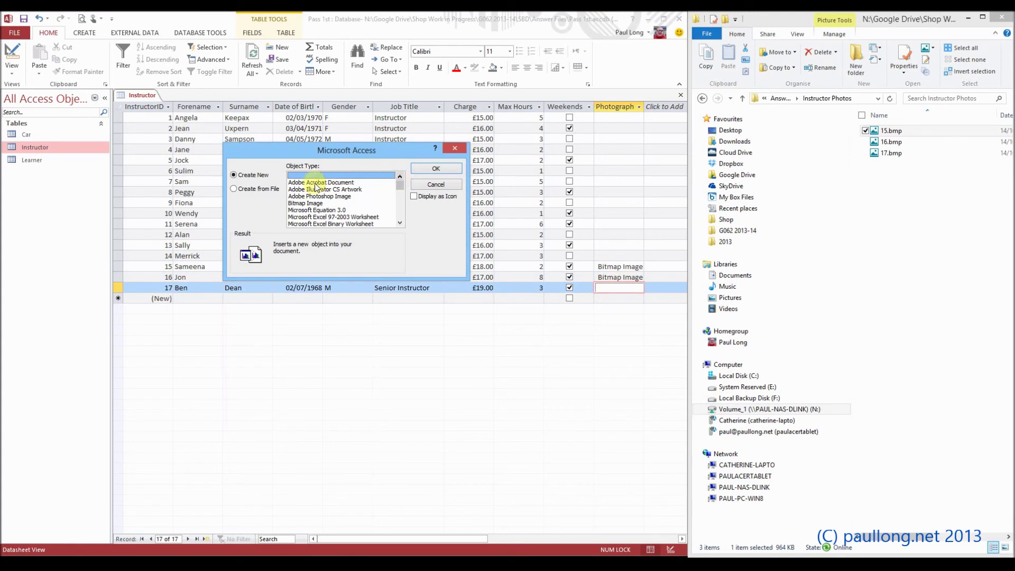
{"action": "left_click", "coordinate": [263, 189]}
{"action": "left_click", "coordinate": [318, 192]}
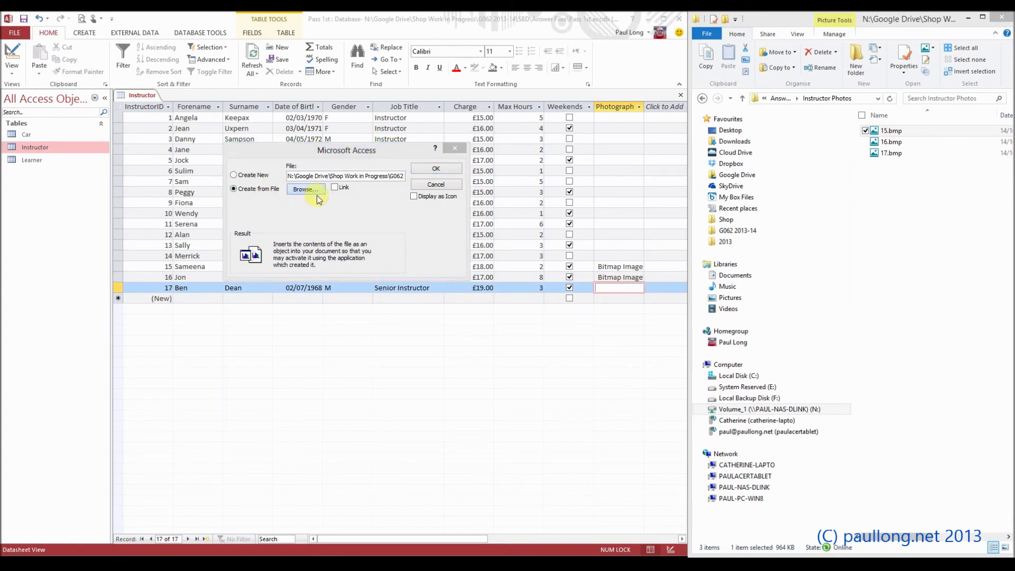
{"action": "double_click", "coordinate": [410, 255]}
{"action": "left_click", "coordinate": [339, 188]}
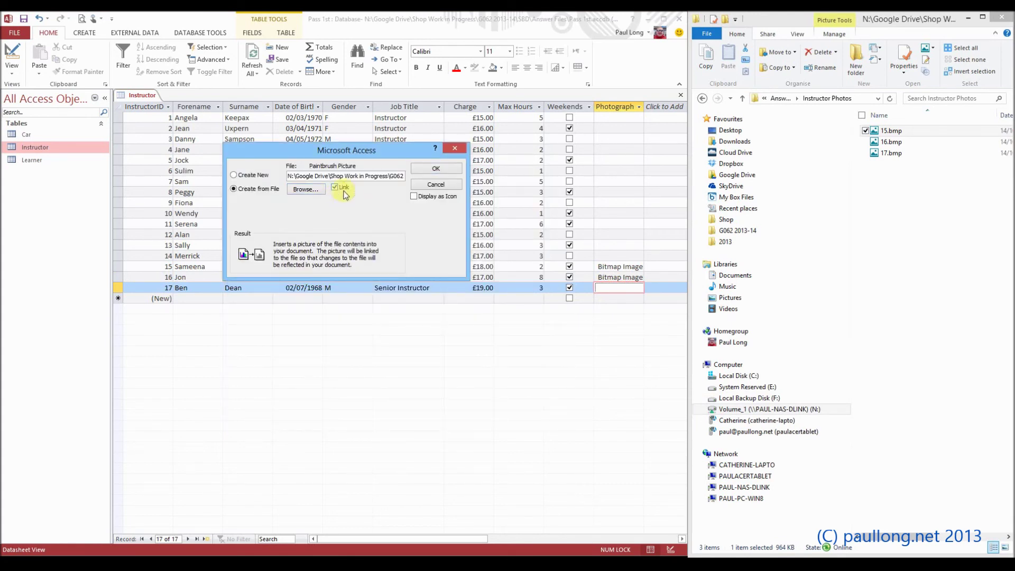
{"action": "left_click", "coordinate": [436, 170]}
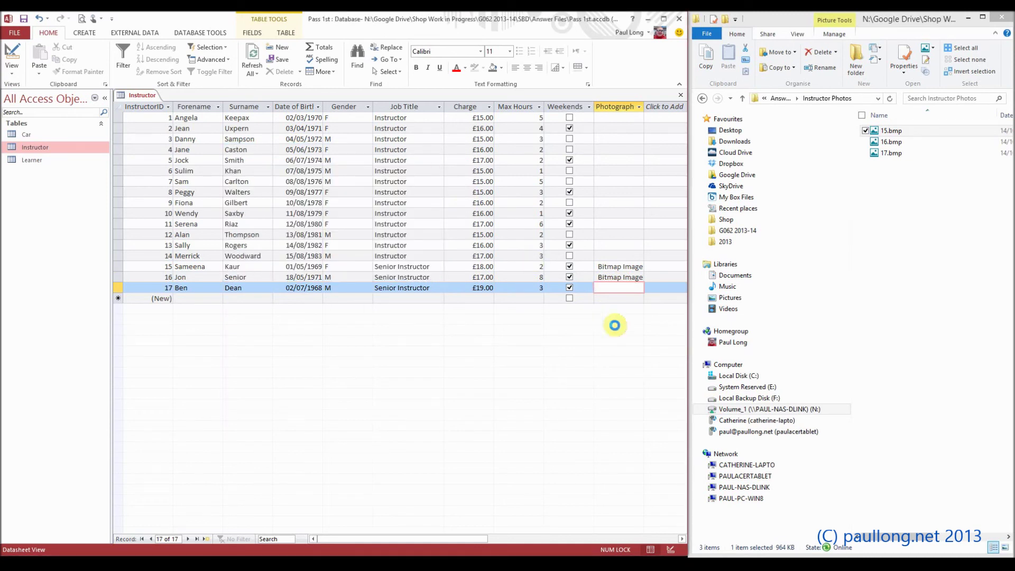
{"action": "left_click", "coordinate": [664, 302]}
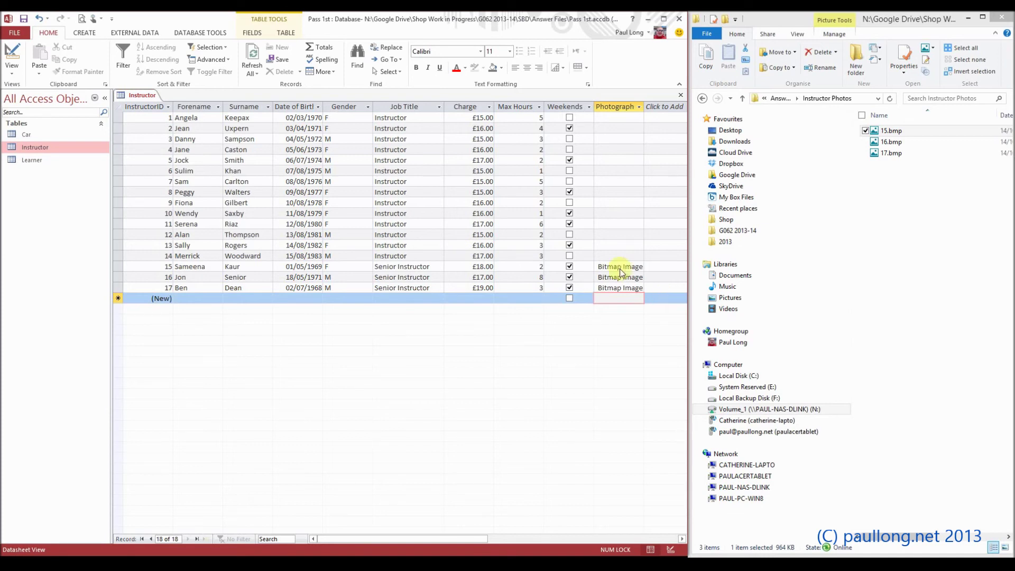
Preview the Instructor table in landscape orientation and check both printed pages
{"action": "left_click", "coordinate": [12, 33]}
{"action": "left_click", "coordinate": [18, 160]}
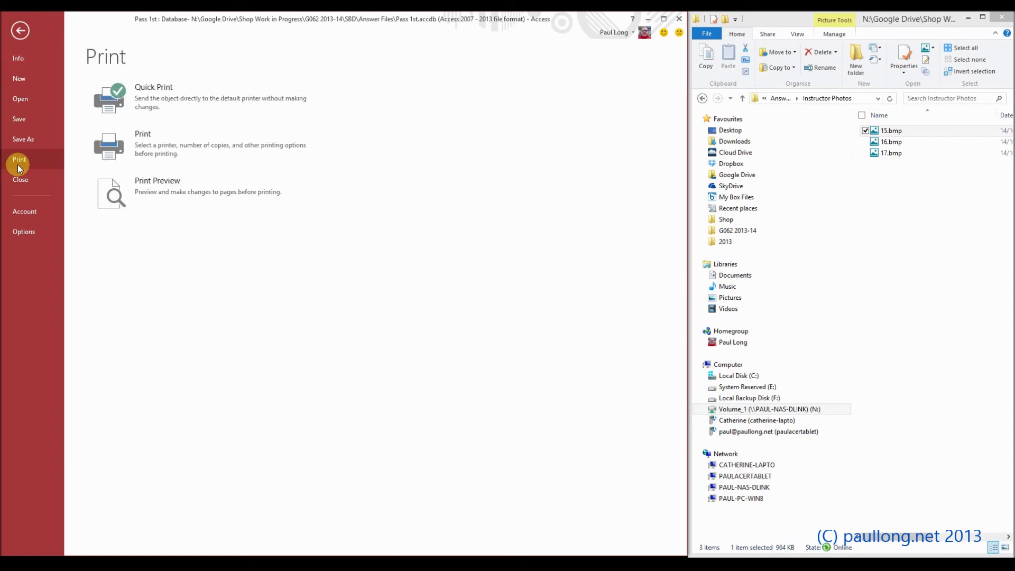
{"action": "left_click", "coordinate": [189, 197]}
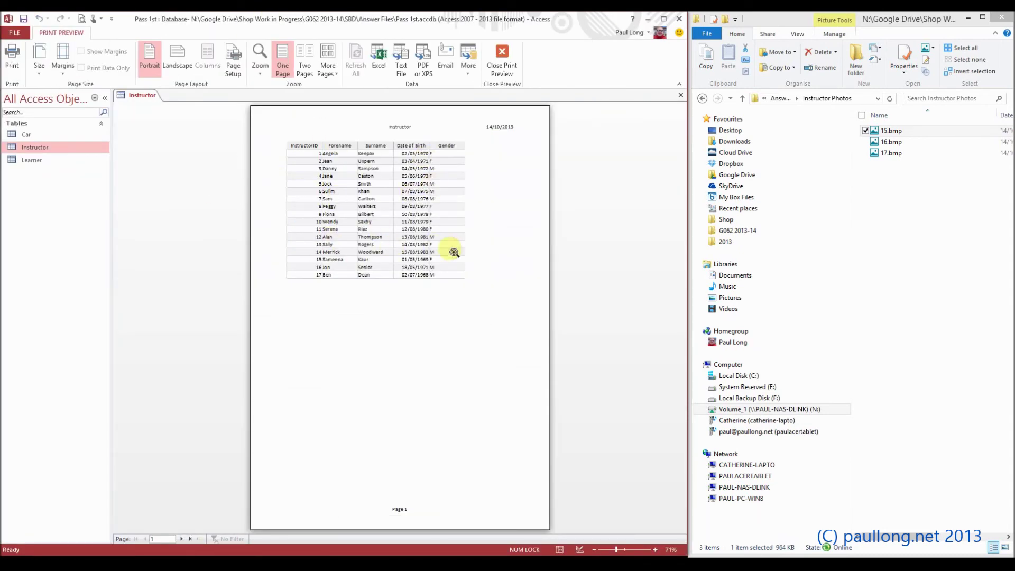
{"action": "left_click", "coordinate": [184, 59]}
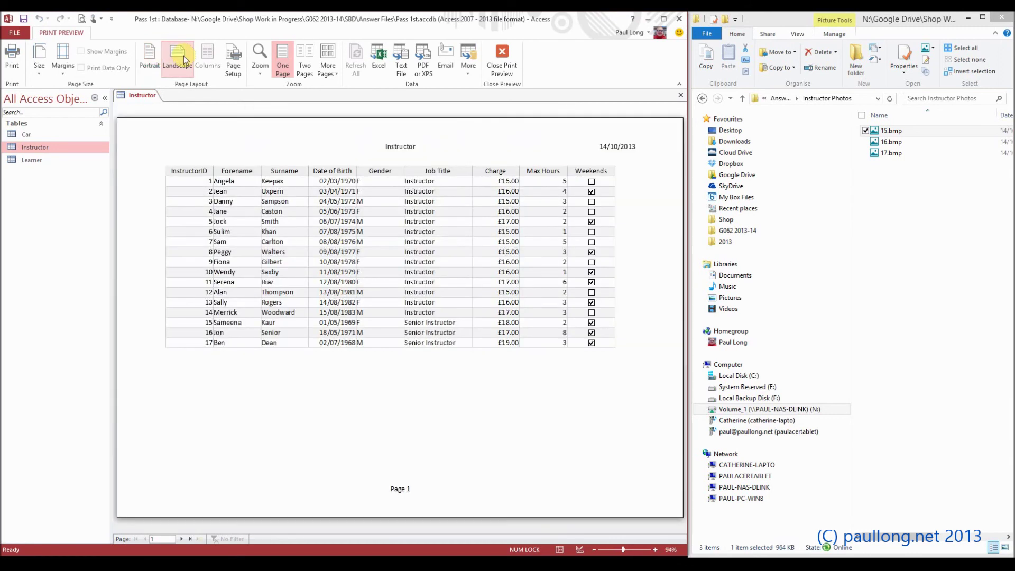
{"action": "left_click", "coordinate": [180, 539]}
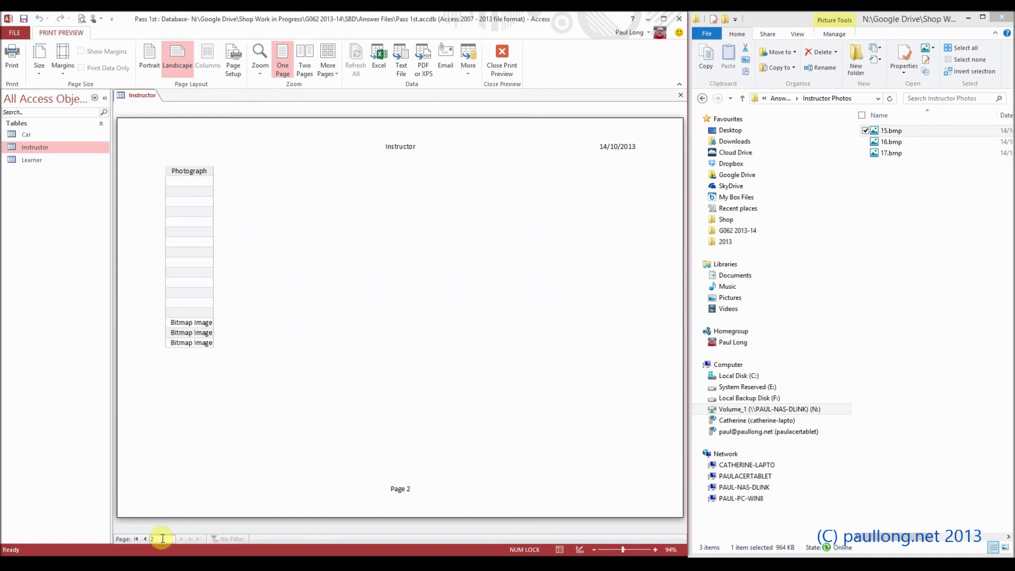
{"action": "left_click", "coordinate": [145, 539]}
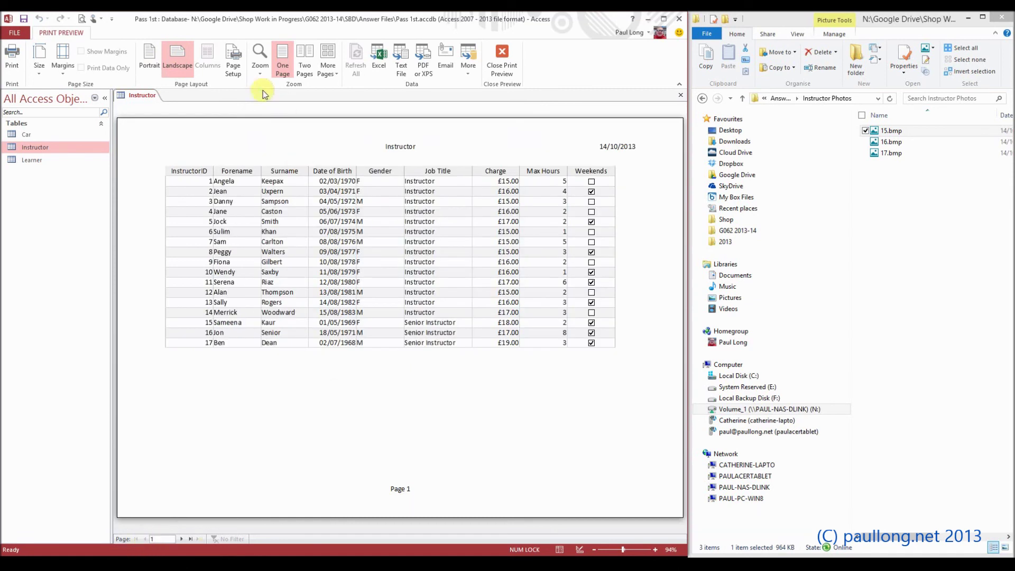
{"action": "left_click", "coordinate": [231, 69]}
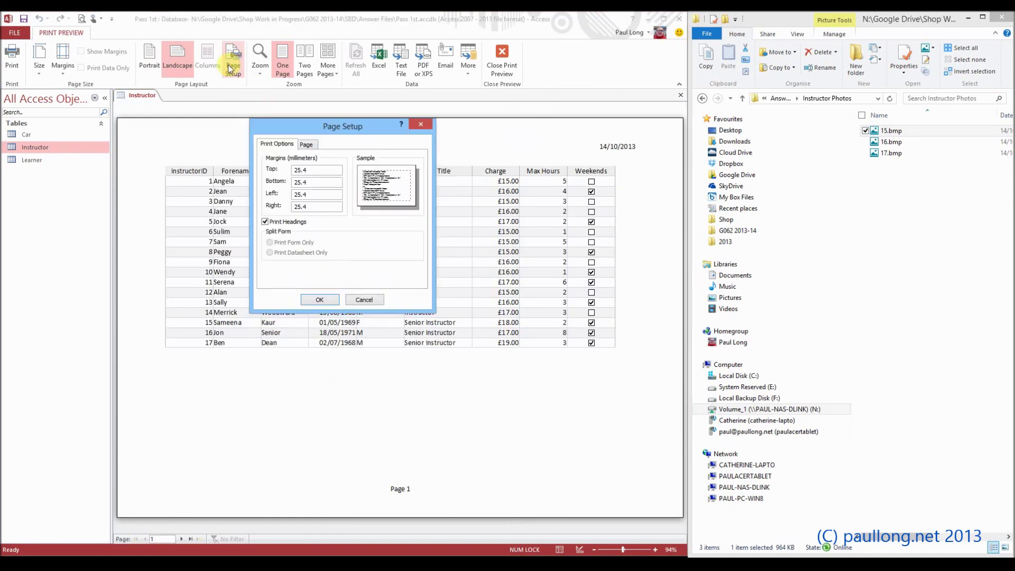
Set top, bottom, left and right margins to 6 mm, then close Print Preview
{"action": "left_click_drag", "start_coordinate": [312, 171], "coordinate": [274, 172]}
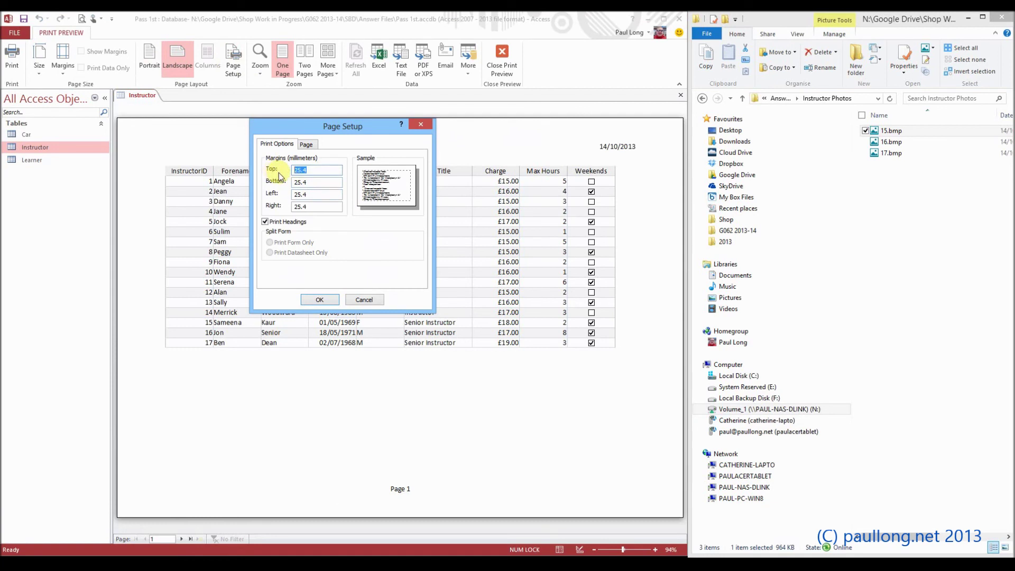
{"action": "type", "text": "6"}
{"action": "key", "text": "Tab"}
{"action": "type", "text": "6"}
{"action": "key", "text": "Tab"}
{"action": "type", "text": "6"}
{"action": "key", "text": "Tab"}
{"action": "type", "text": "6"}
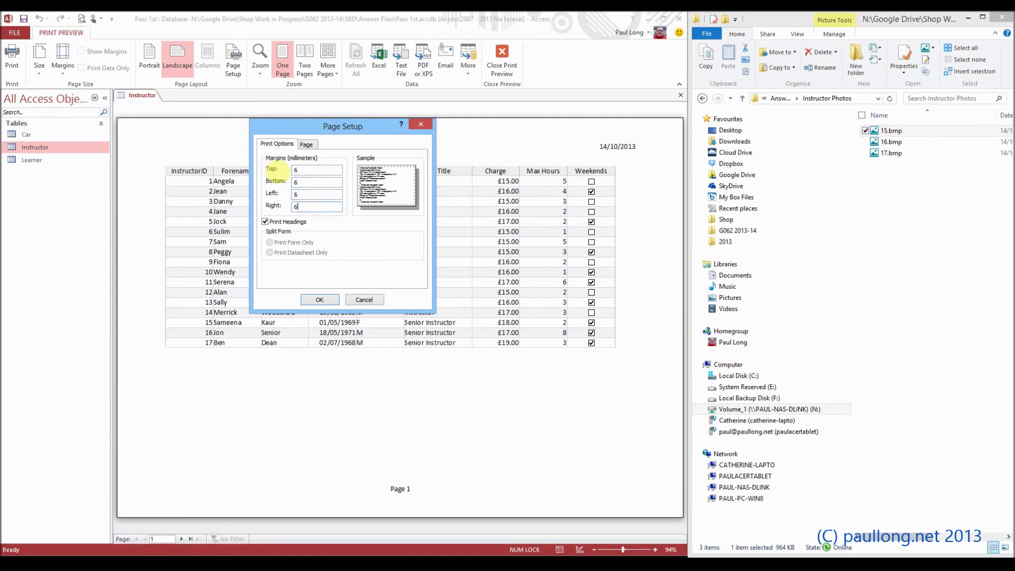
{"action": "left_click", "coordinate": [329, 300]}
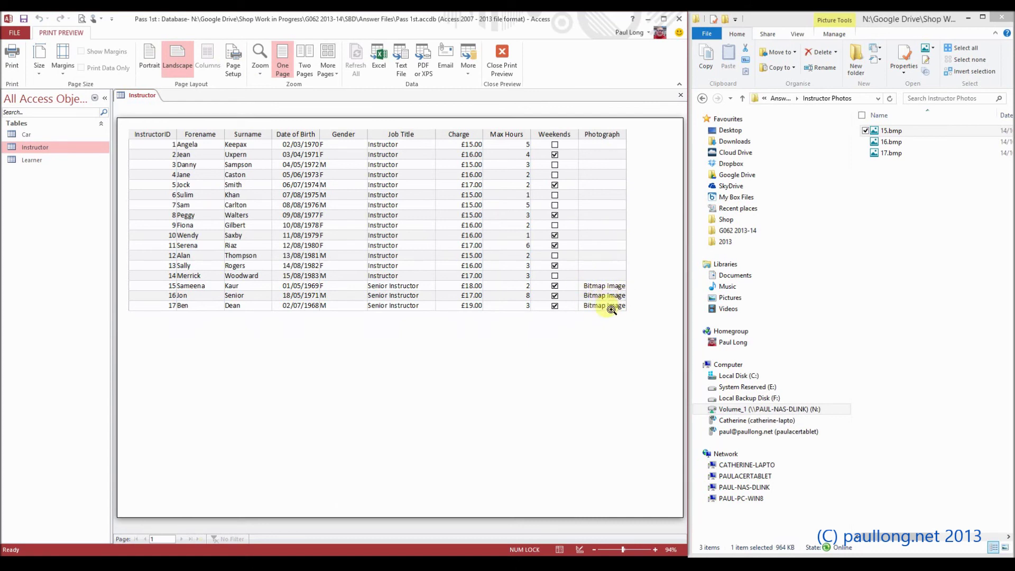
{"action": "left_click", "coordinate": [504, 64]}
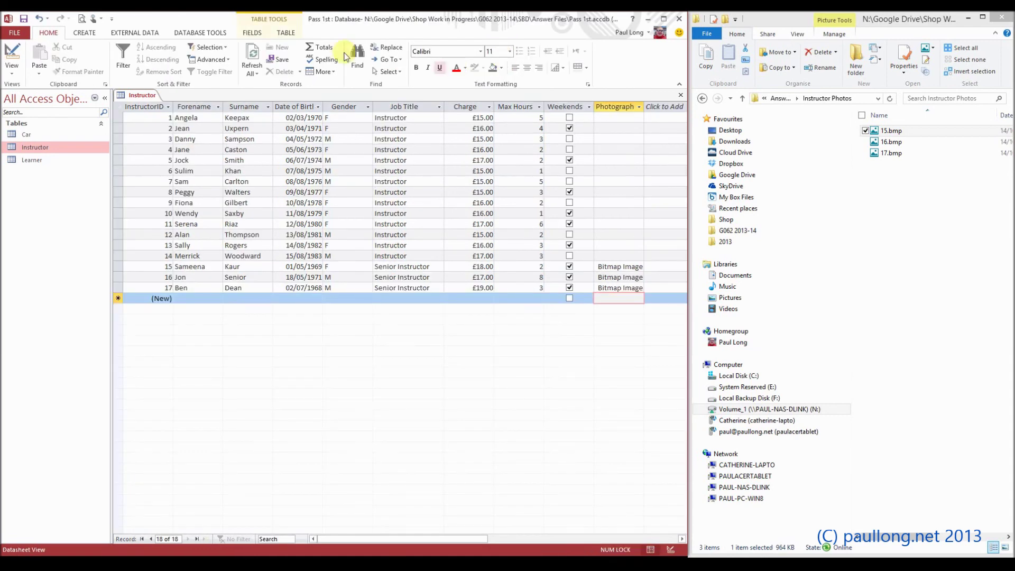
Close the Instructor table and build a Justified report with all its fields via the Report Wizard
{"action": "right_click", "coordinate": [141, 100]}
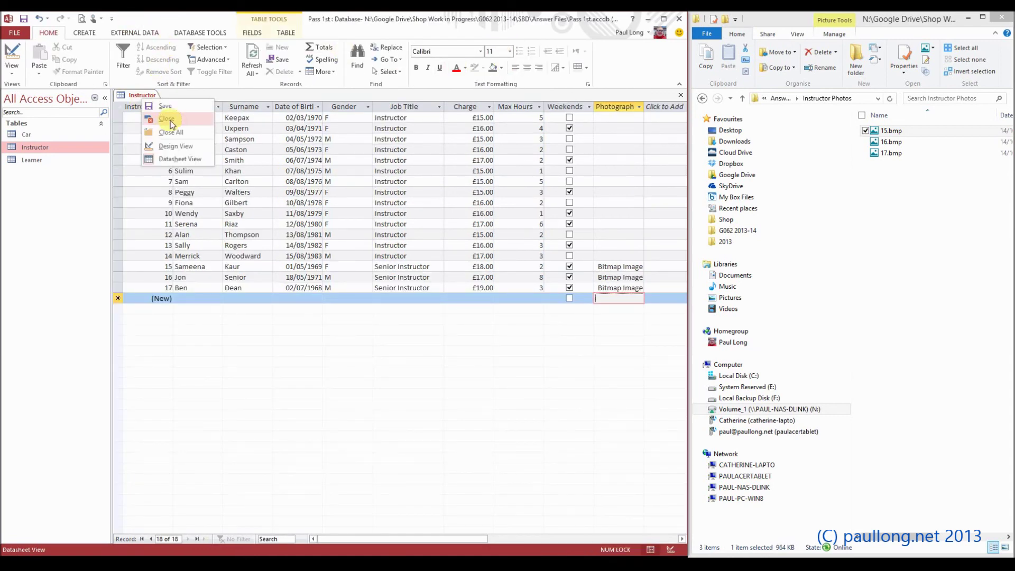
{"action": "left_click", "coordinate": [168, 119]}
{"action": "left_click", "coordinate": [85, 33]}
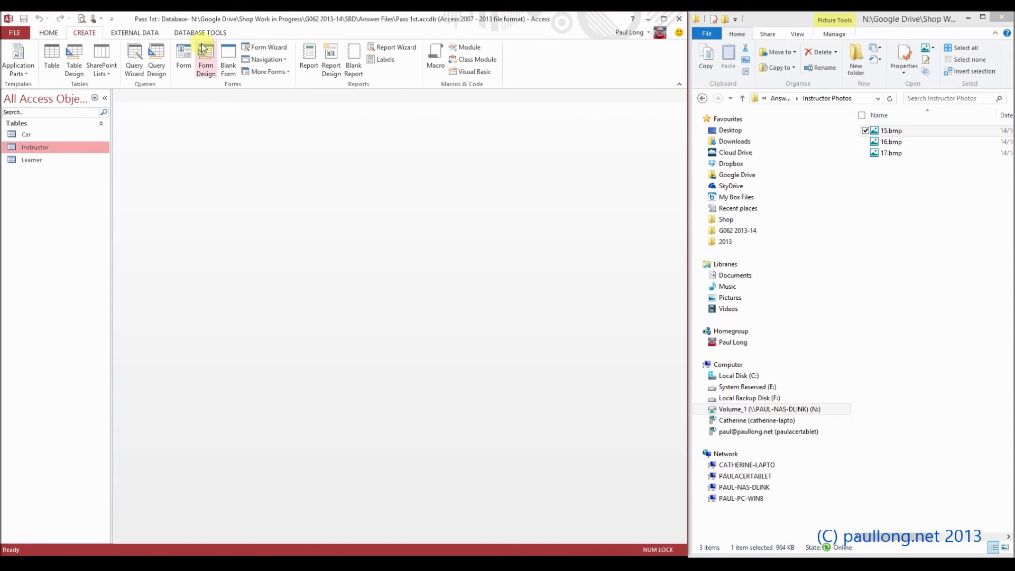
{"action": "left_click", "coordinate": [402, 49]}
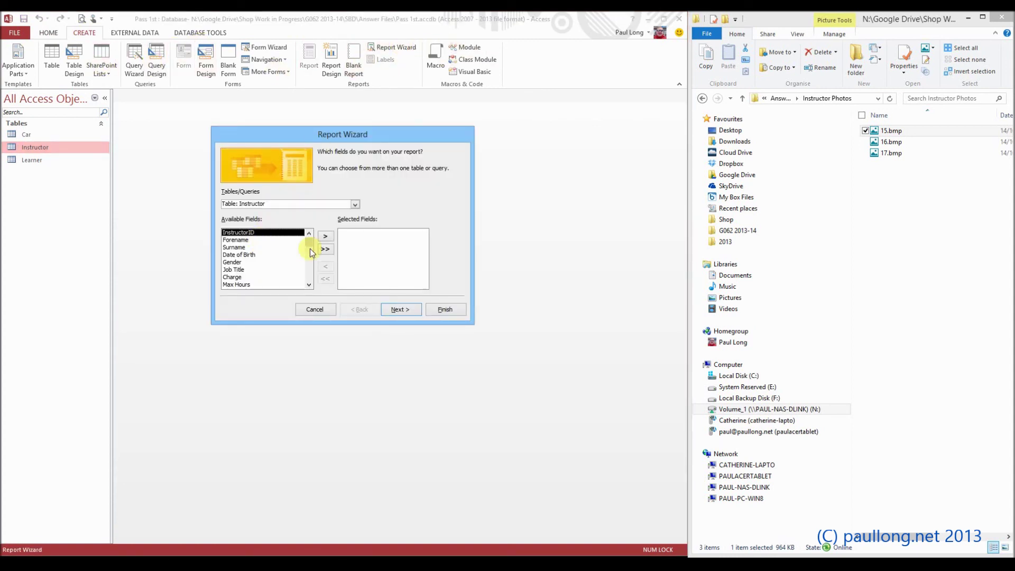
{"action": "left_click", "coordinate": [325, 249]}
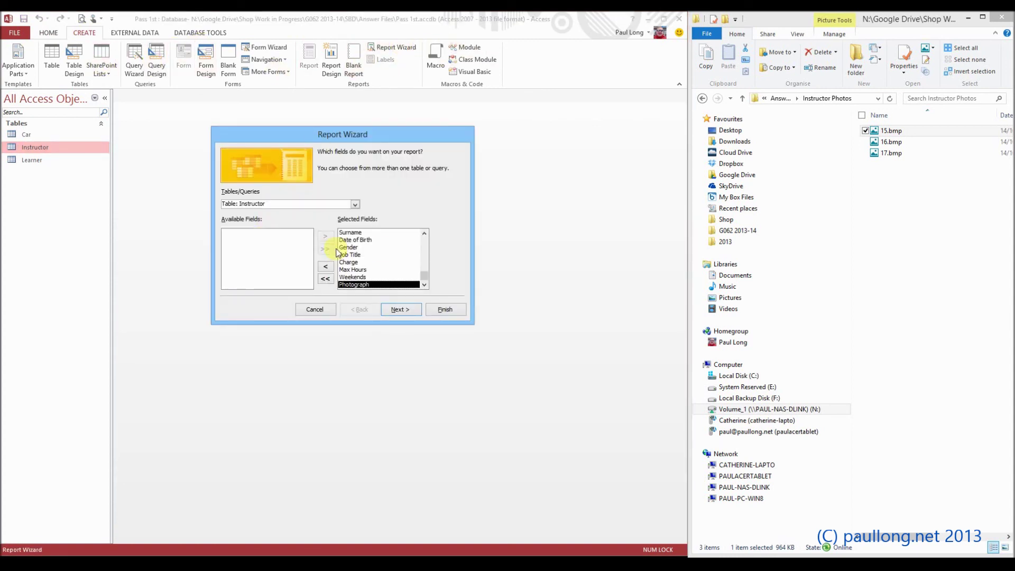
{"action": "left_click", "coordinate": [401, 309]}
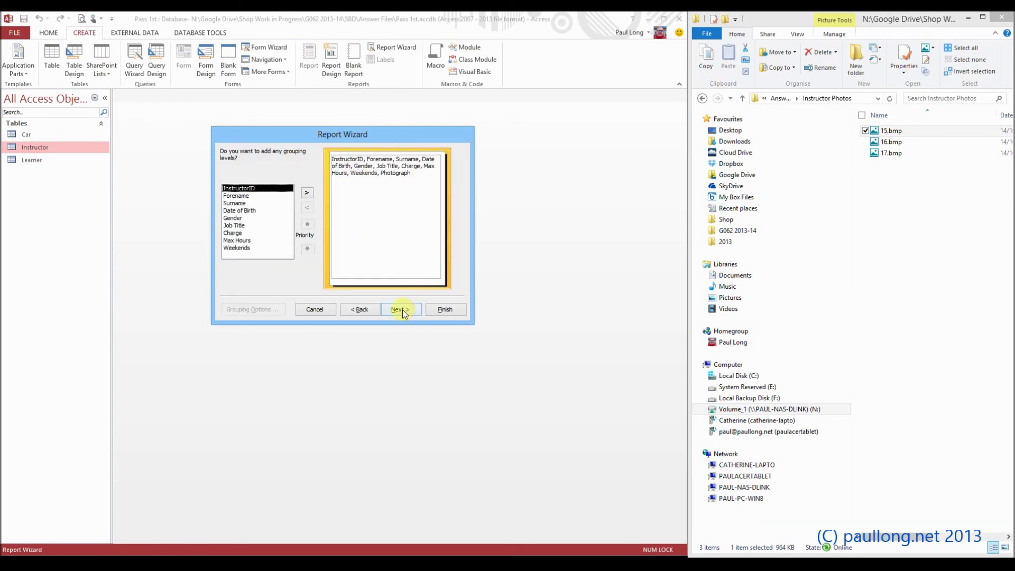
{"action": "left_click", "coordinate": [401, 309]}
{"action": "left_click", "coordinate": [403, 310]}
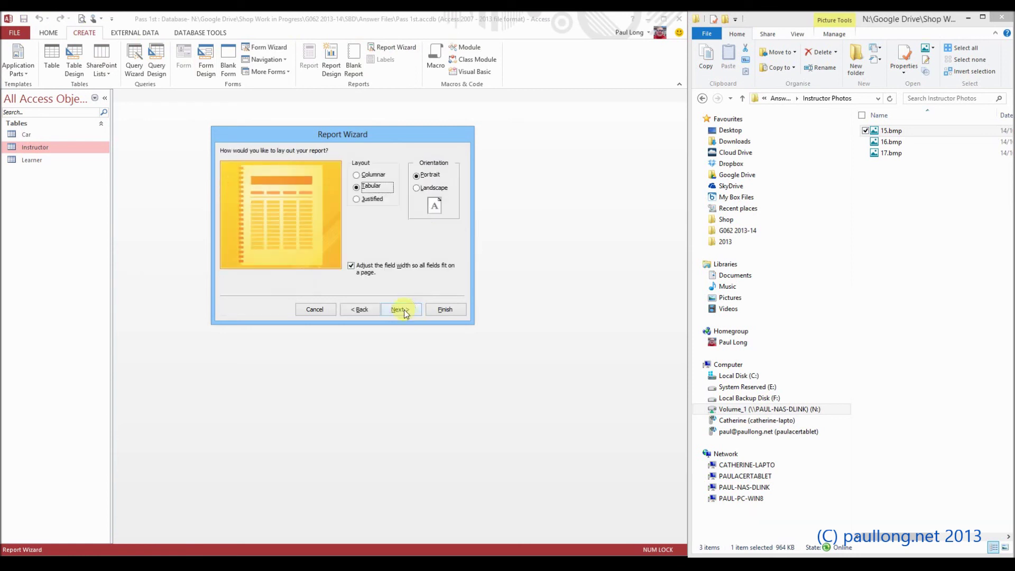
{"action": "left_click", "coordinate": [369, 201]}
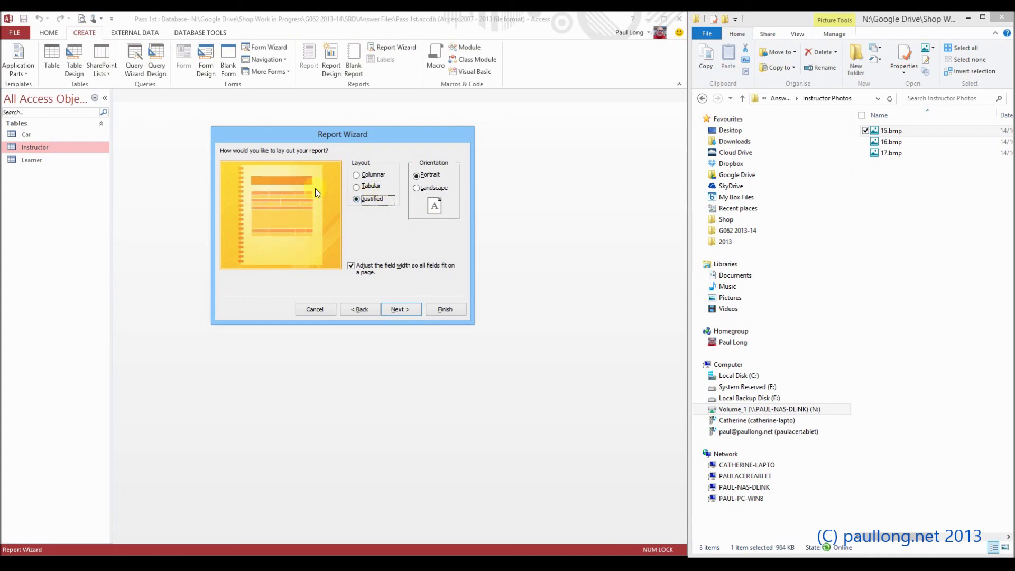
{"action": "left_click", "coordinate": [407, 310]}
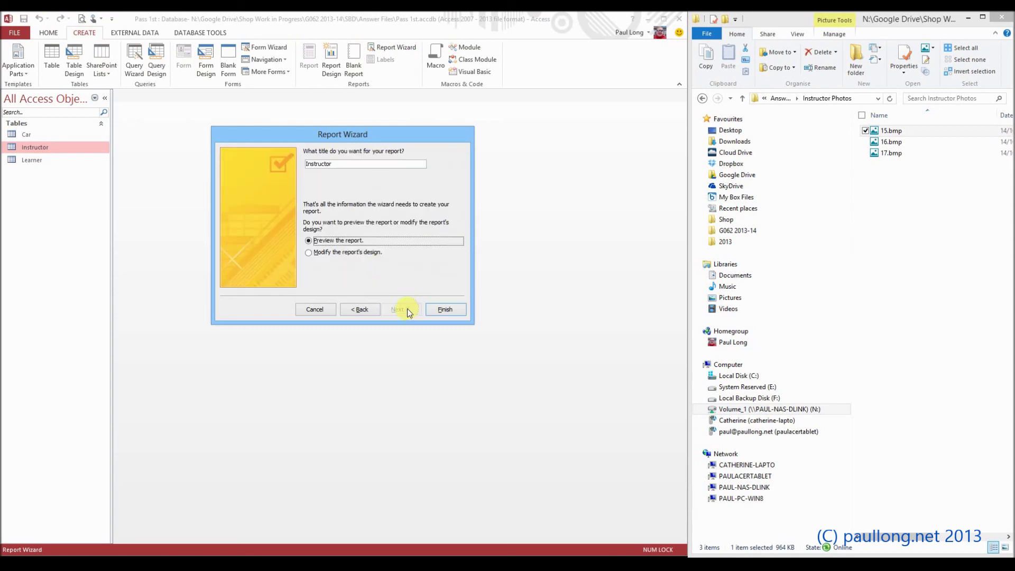
{"action": "left_click", "coordinate": [447, 309]}
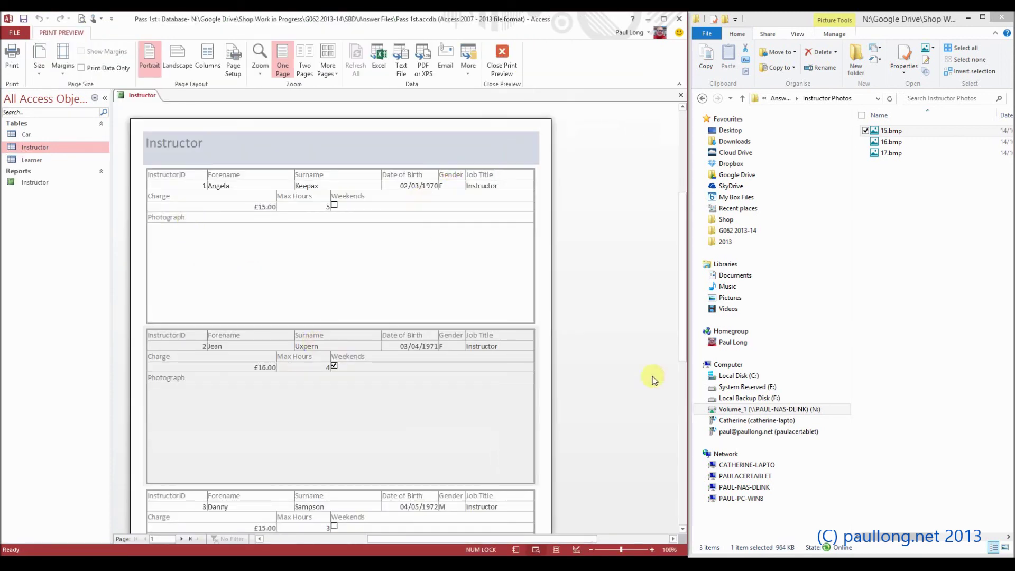
Check the photos on the report's last and fifth pages, then switch to Design View
{"action": "left_click", "coordinate": [193, 539]}
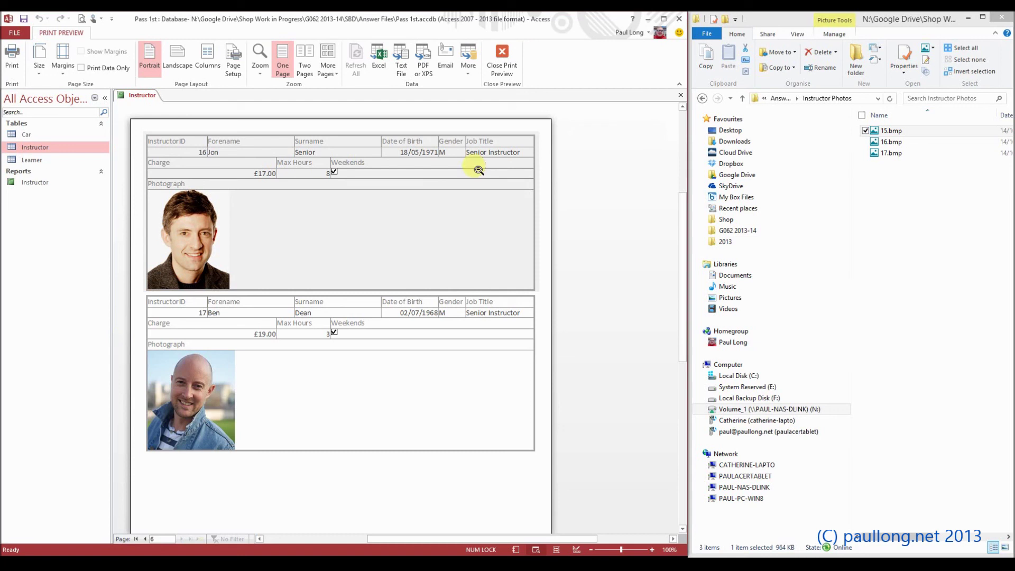
{"action": "left_click", "coordinate": [145, 539]}
{"action": "scroll", "coordinate": [286, 432], "scroll_direction": "down", "scroll_amount": 5}
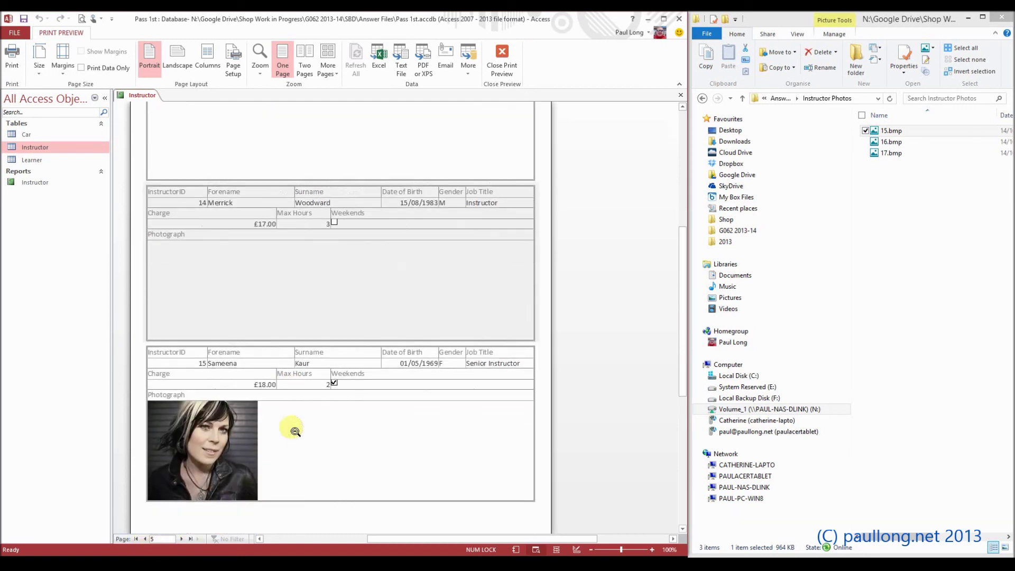
{"action": "scroll", "coordinate": [292, 423], "scroll_direction": "up", "scroll_amount": 4}
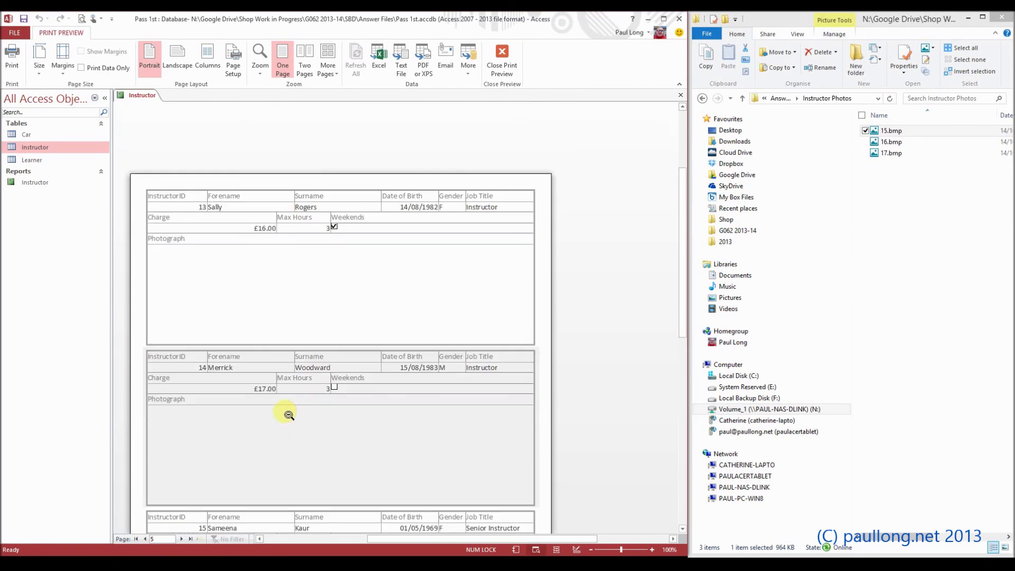
{"action": "left_click", "coordinate": [505, 72]}
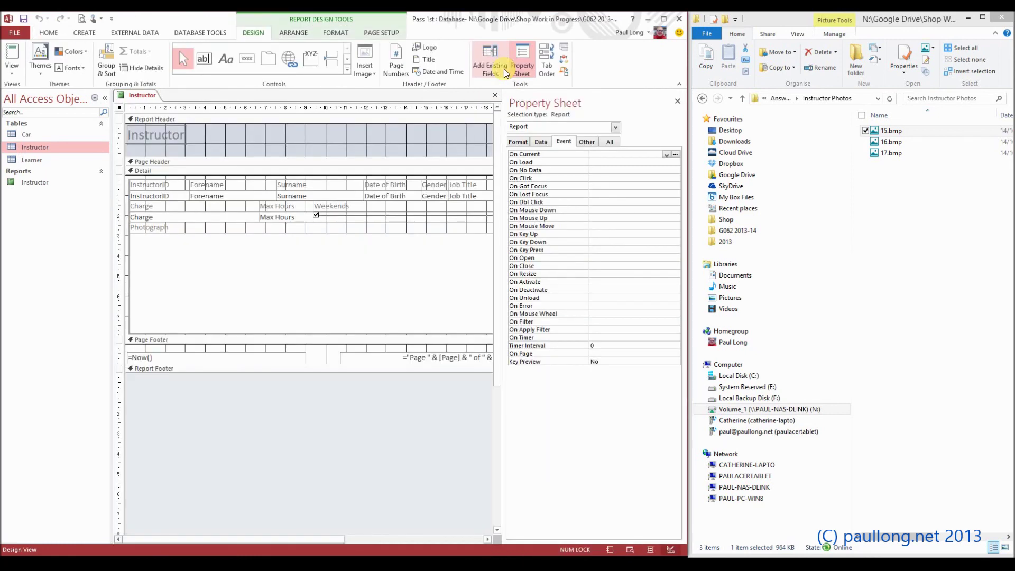